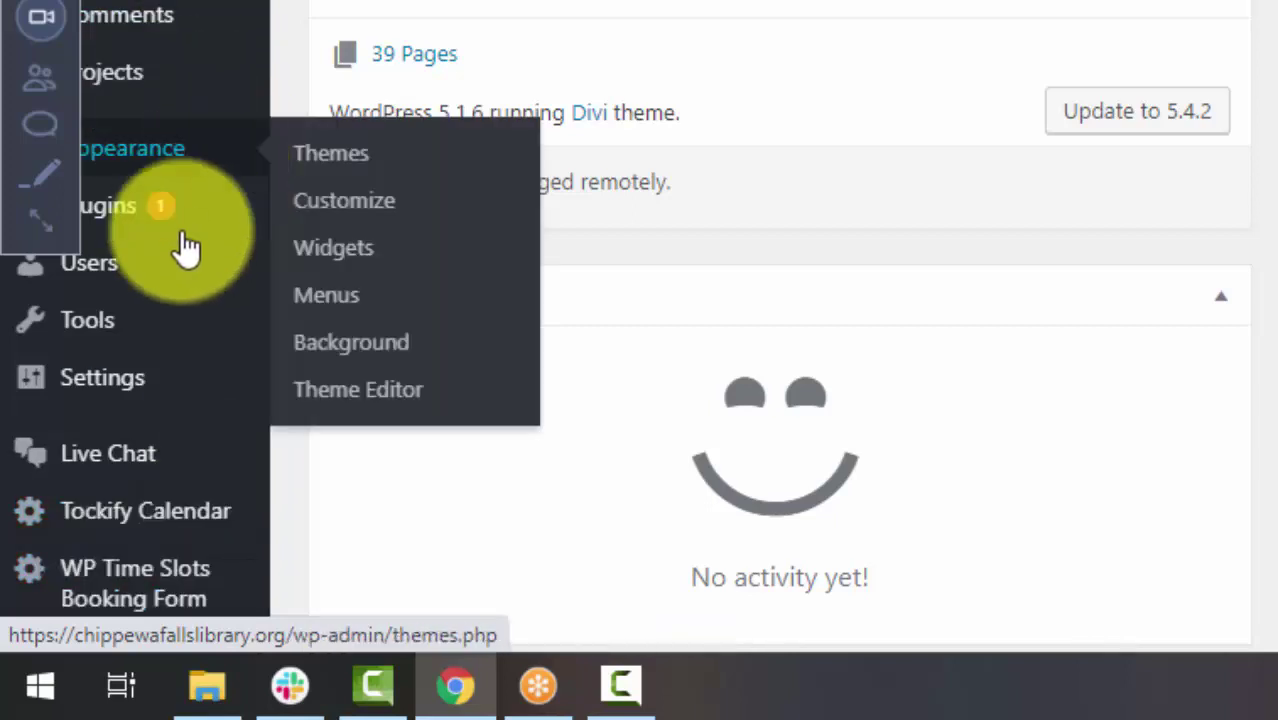
- Open the WP Time Slots Booking Form calendars list showing Browsing and Computer Appointments
{"action": "mouse_move", "coordinate": [135, 570]}
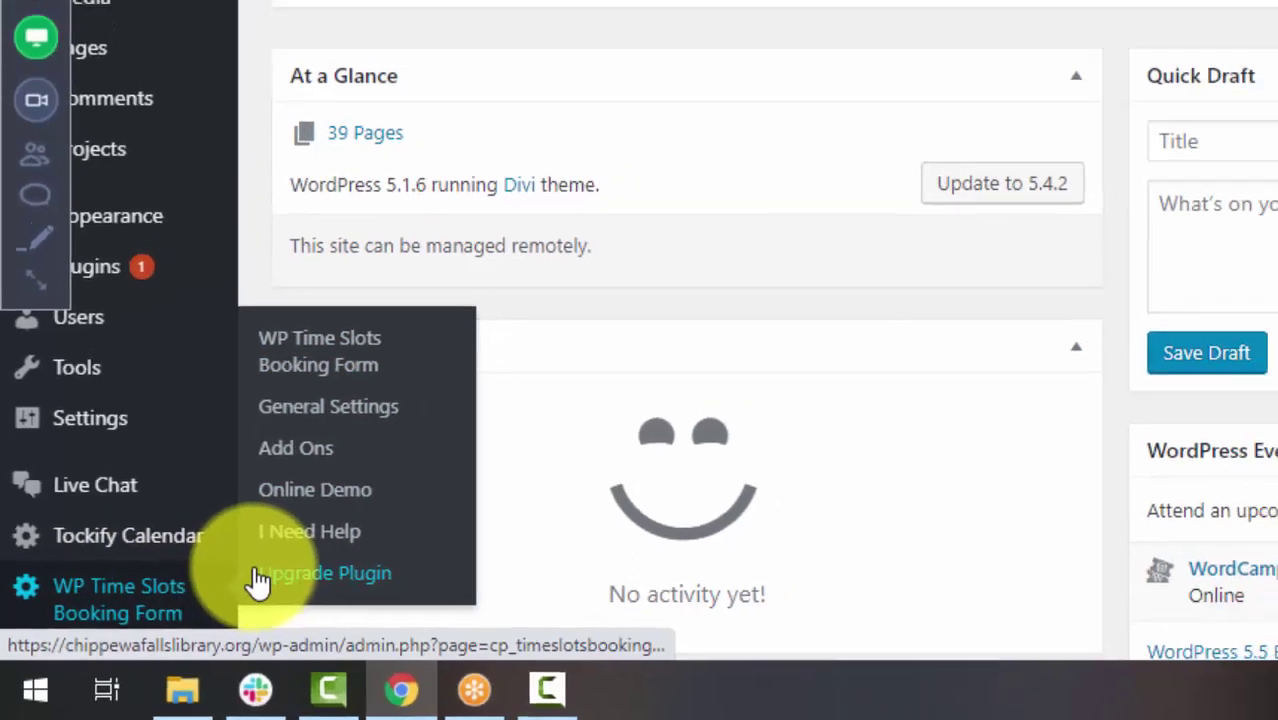
{"action": "left_click", "coordinate": [292, 558]}
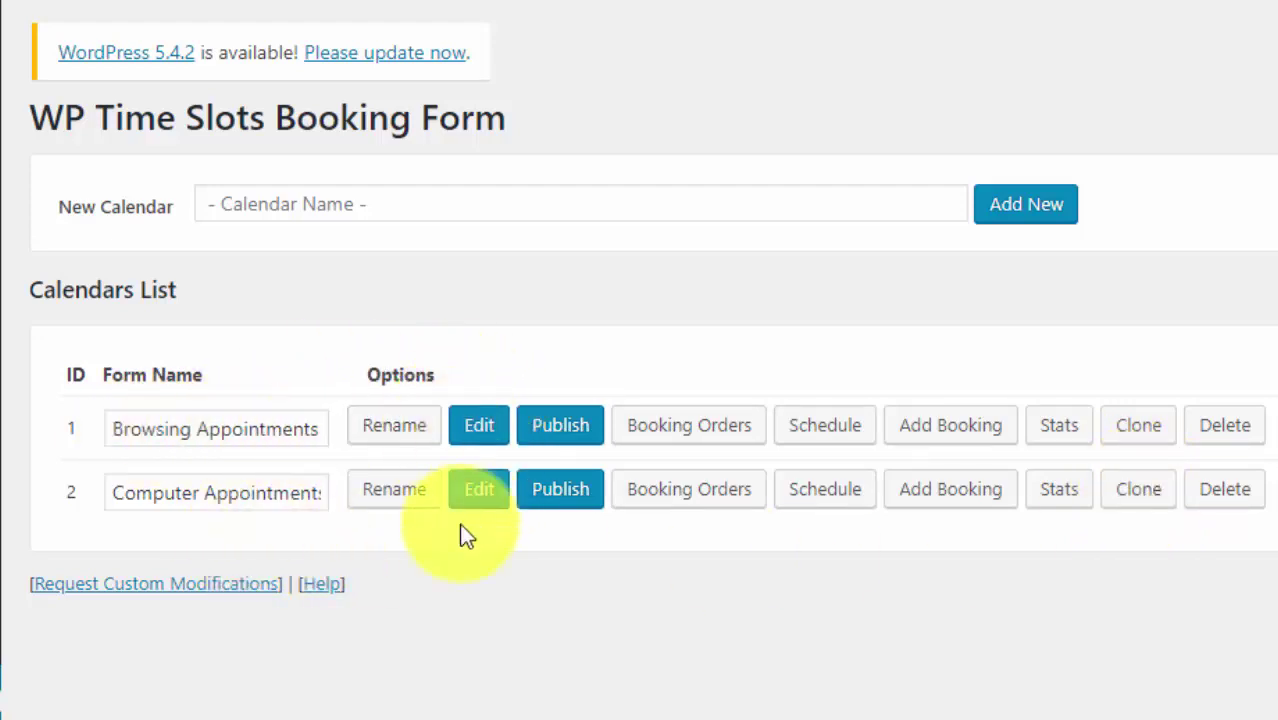
- Open the Browsing Appointments form in the editor and show its date-and-time field settings
{"action": "left_click", "coordinate": [480, 436]}
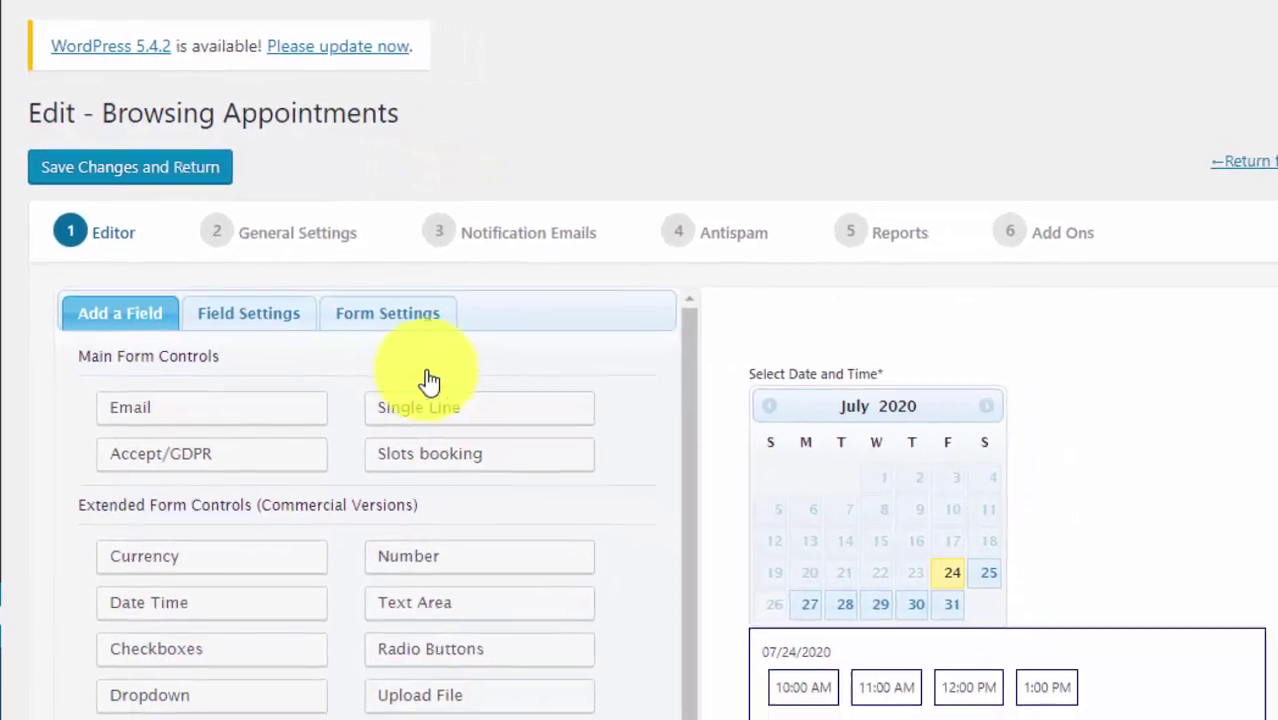
{"action": "scroll", "coordinate": [685, 348], "scroll_direction": "down", "scroll_amount": 4}
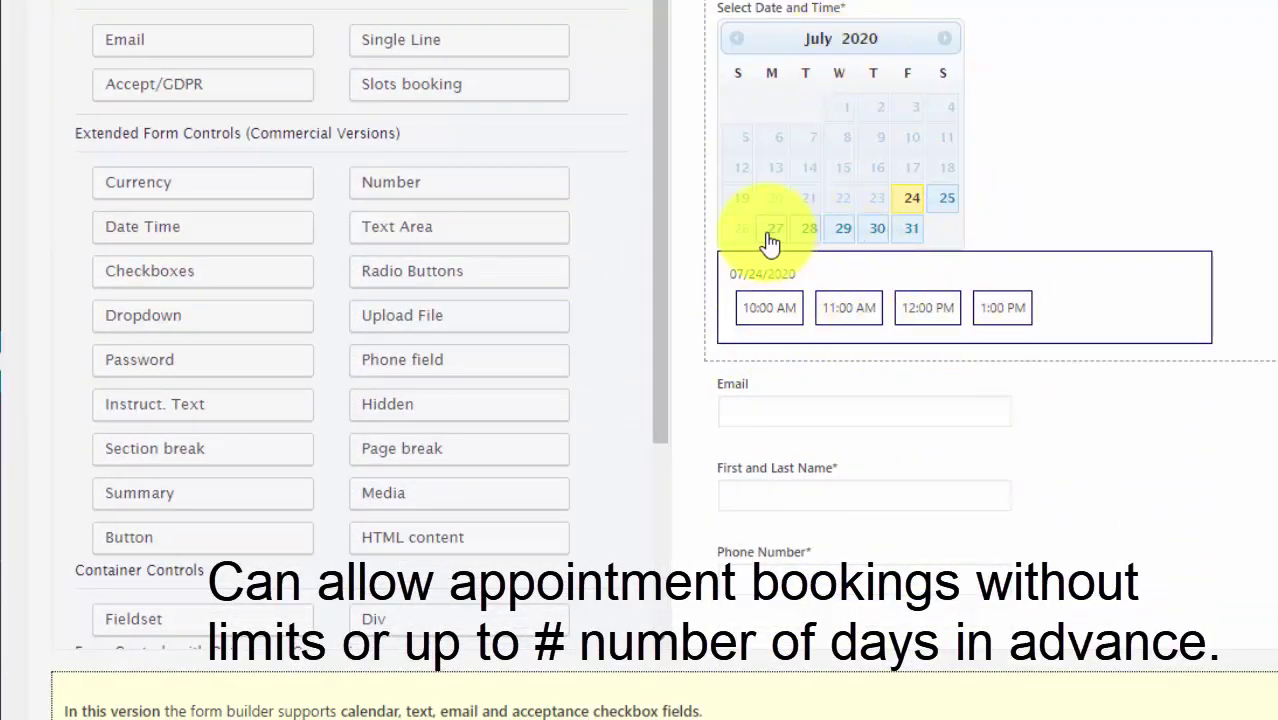
{"action": "left_click", "coordinate": [833, 45]}
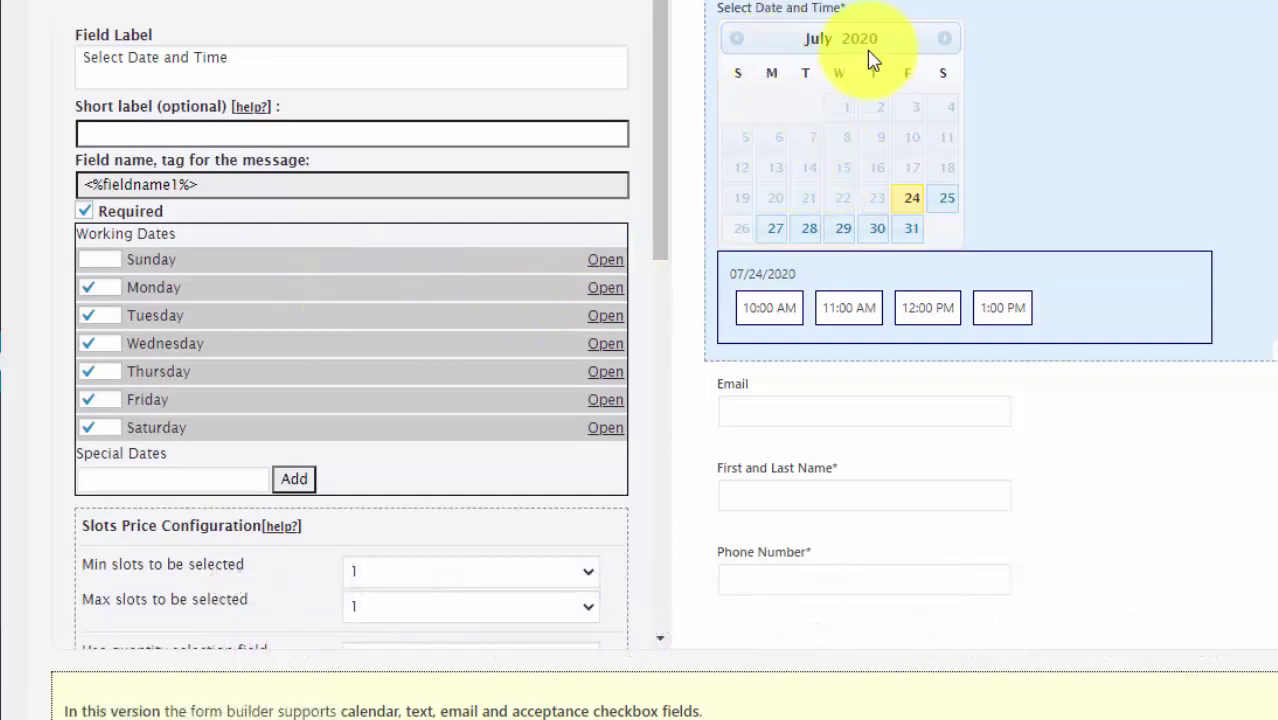
{"action": "scroll", "coordinate": [494, 206], "scroll_direction": "up", "scroll_amount": 3}
- Browse the addable fields and Email settings, then return to the date field's working-date settings
{"action": "left_click", "coordinate": [118, 183]}
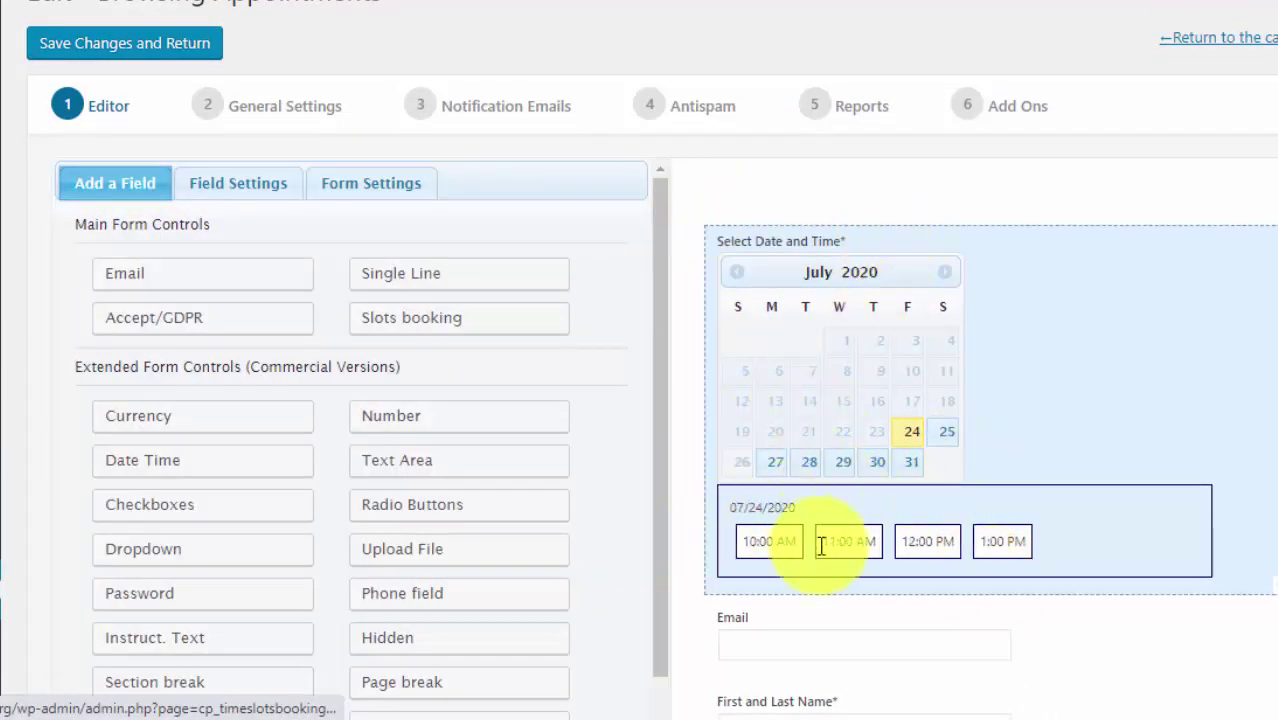
{"action": "left_click", "coordinate": [218, 193]}
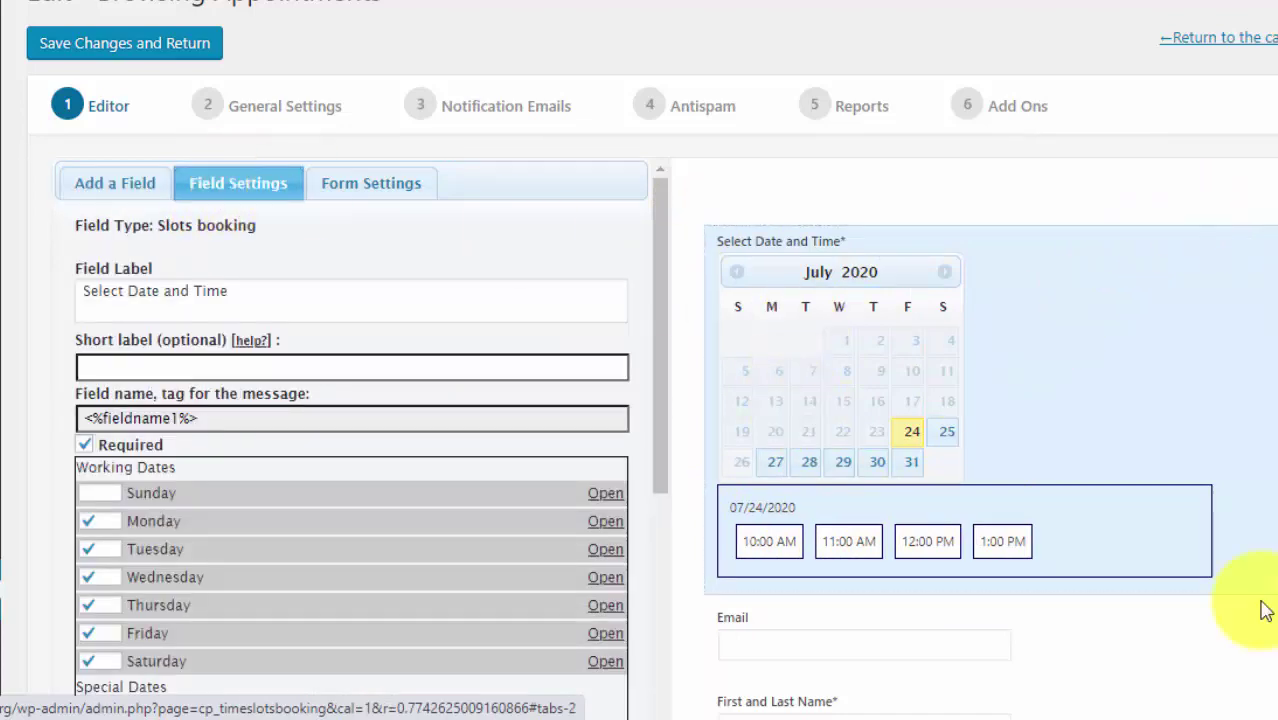
{"action": "scroll", "coordinate": [1055, 300], "scroll_direction": "down", "scroll_amount": 4}
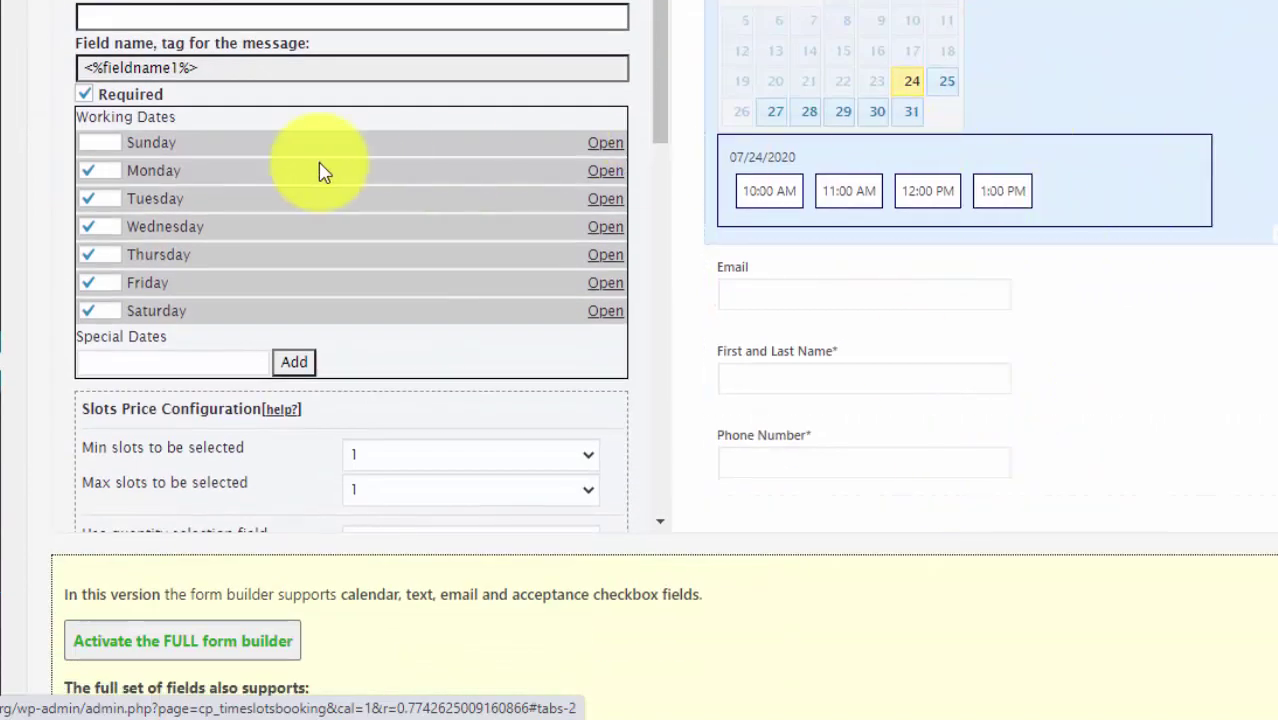
{"action": "scroll", "coordinate": [228, 271], "scroll_direction": "up", "scroll_amount": 3}
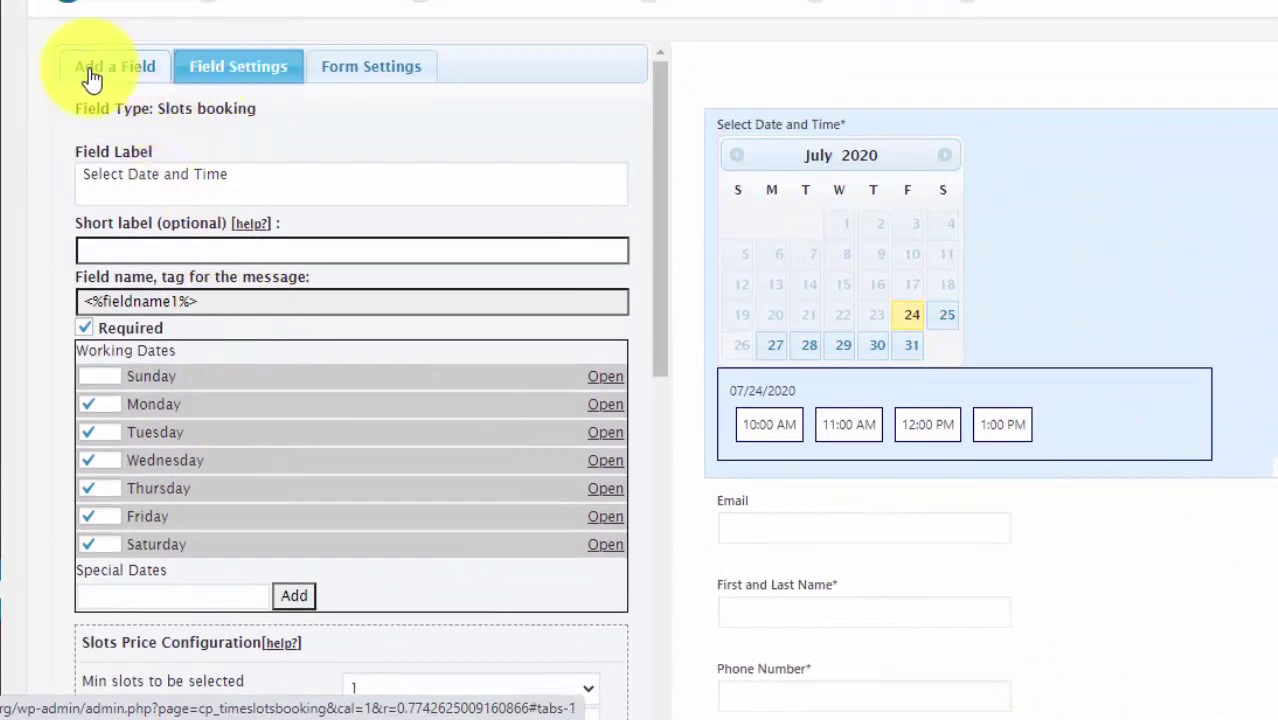
{"action": "left_click", "coordinate": [92, 64]}
{"action": "left_click", "coordinate": [930, 540]}
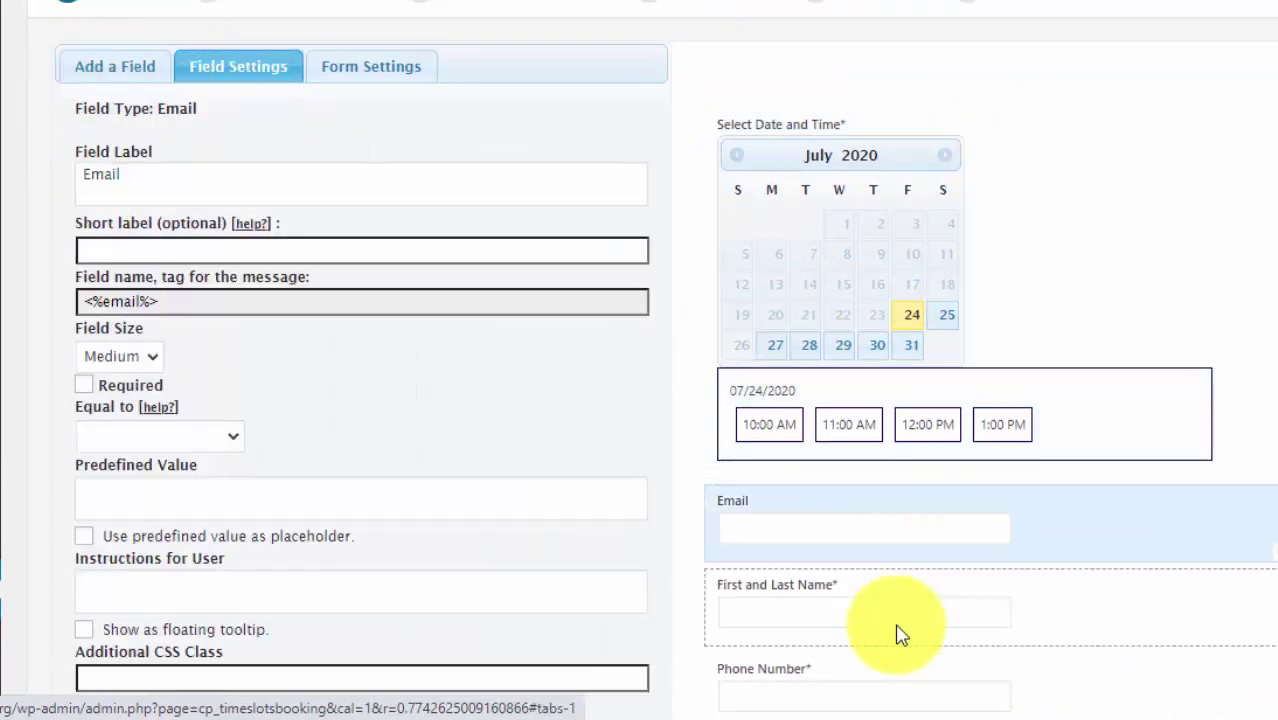
{"action": "left_click", "coordinate": [937, 307]}
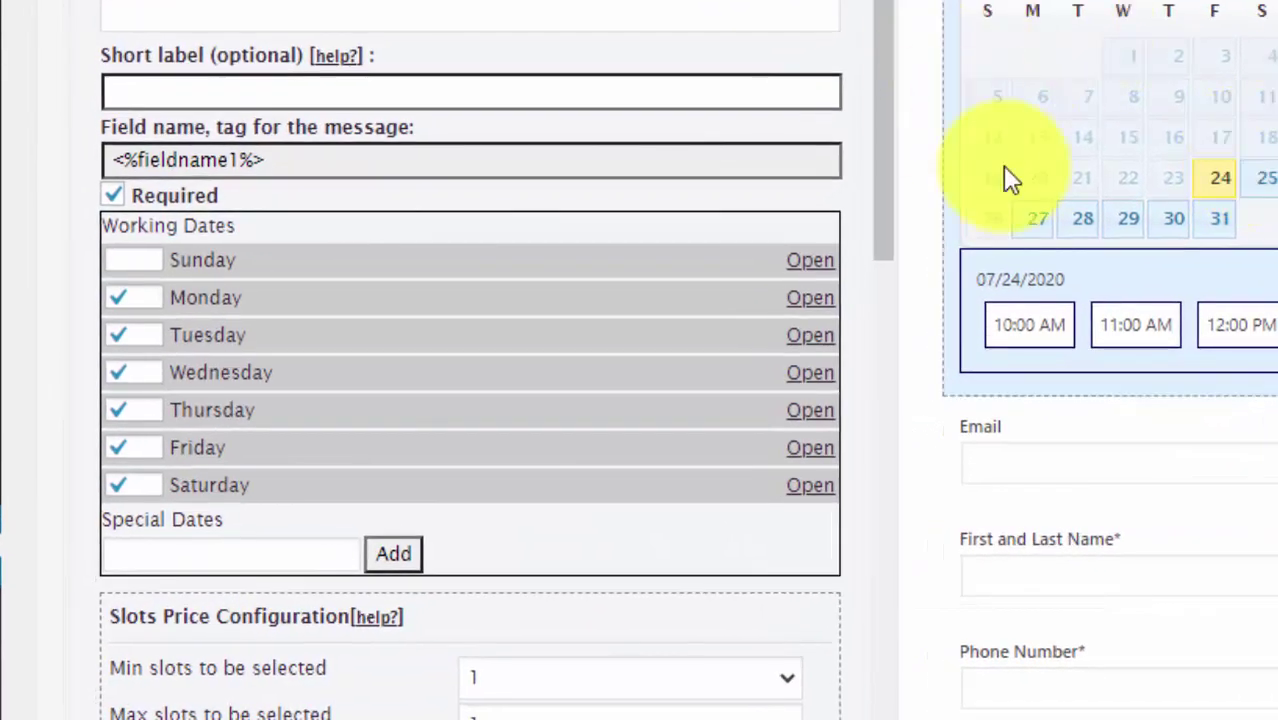
{"action": "scroll", "coordinate": [534, 352], "scroll_direction": "down", "scroll_amount": 2}
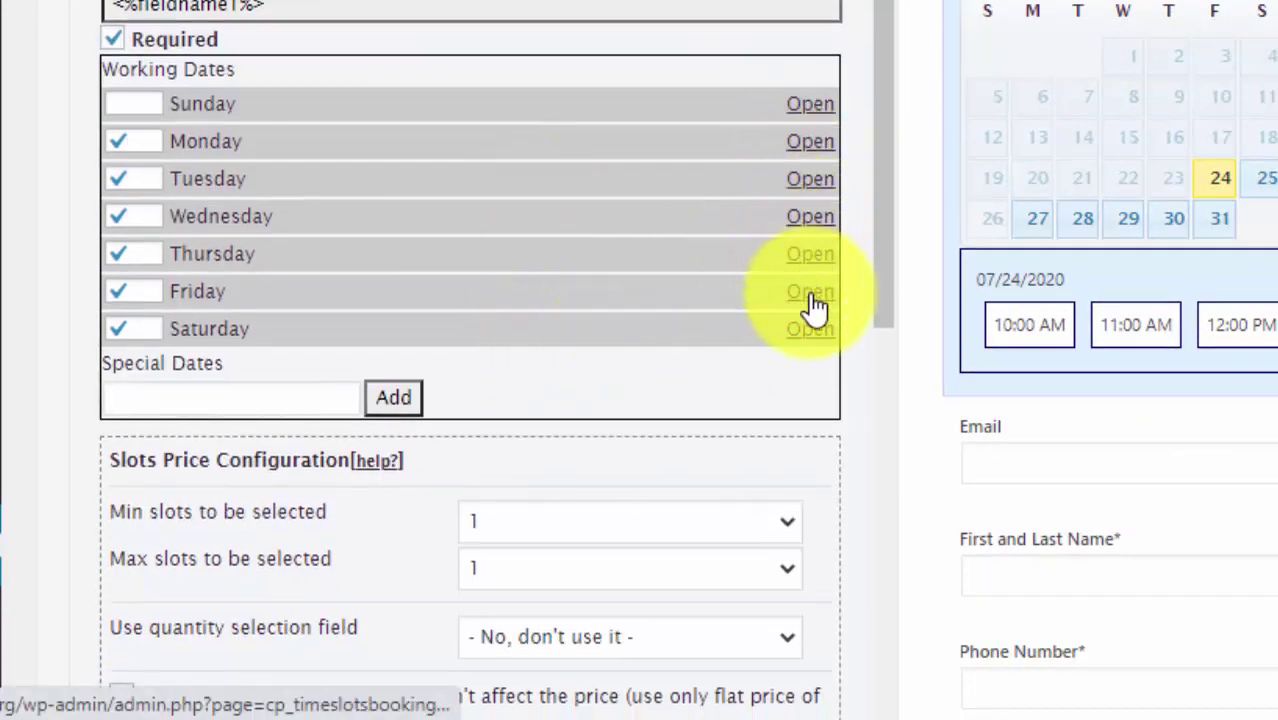
- Expand Monday's times and draft slots from 09:00, capacity 1, 60 min each, 10 times
{"action": "left_click", "coordinate": [808, 143]}
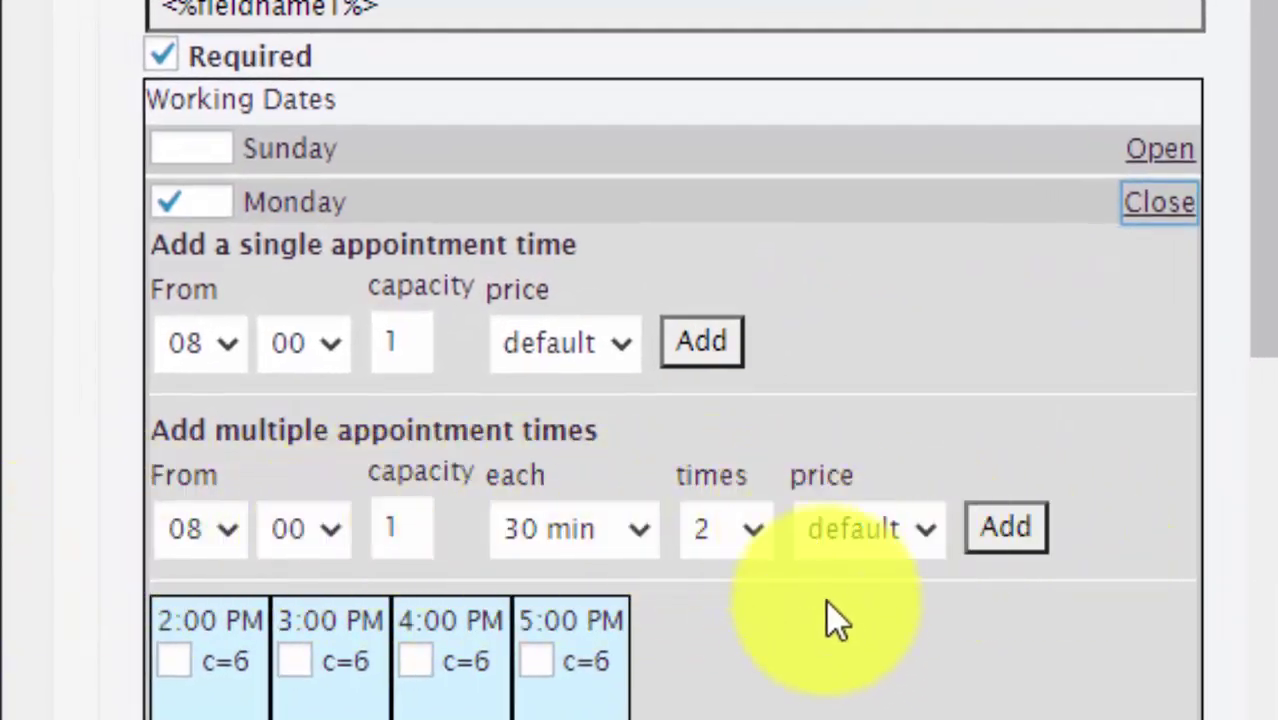
{"action": "scroll", "coordinate": [830, 608], "scroll_direction": "down", "scroll_amount": 5}
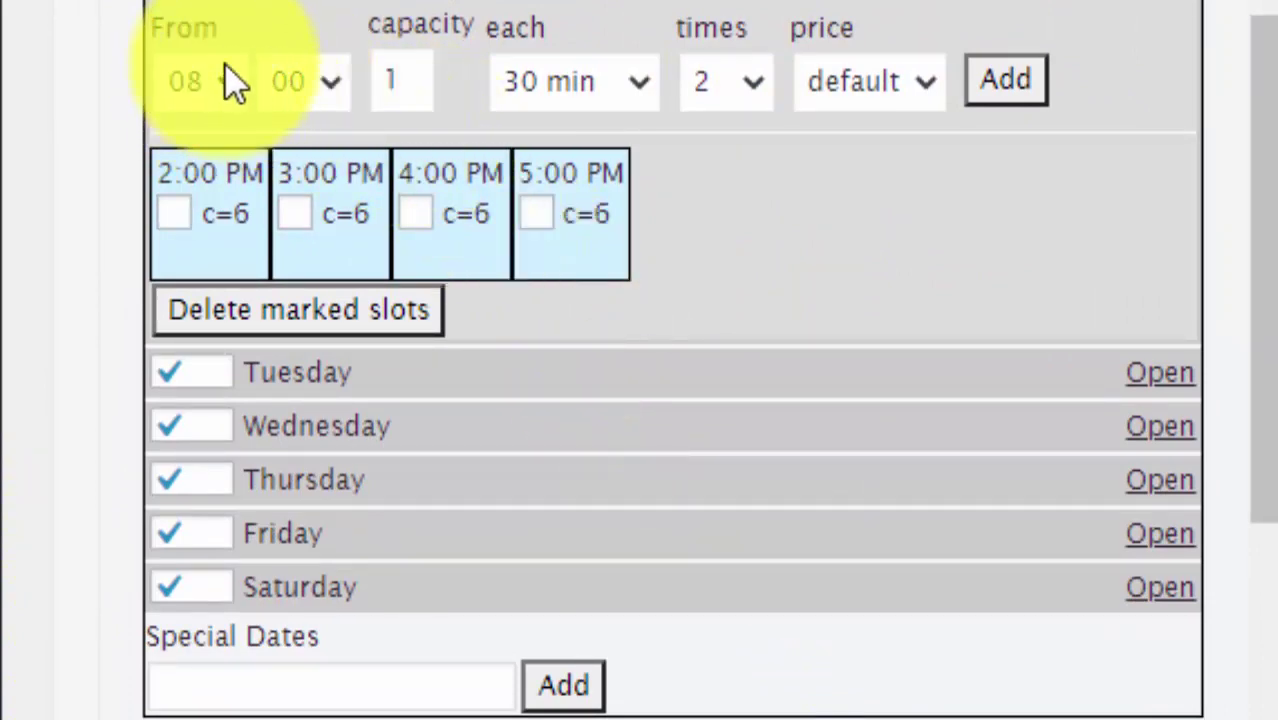
{"action": "left_click", "coordinate": [222, 79]}
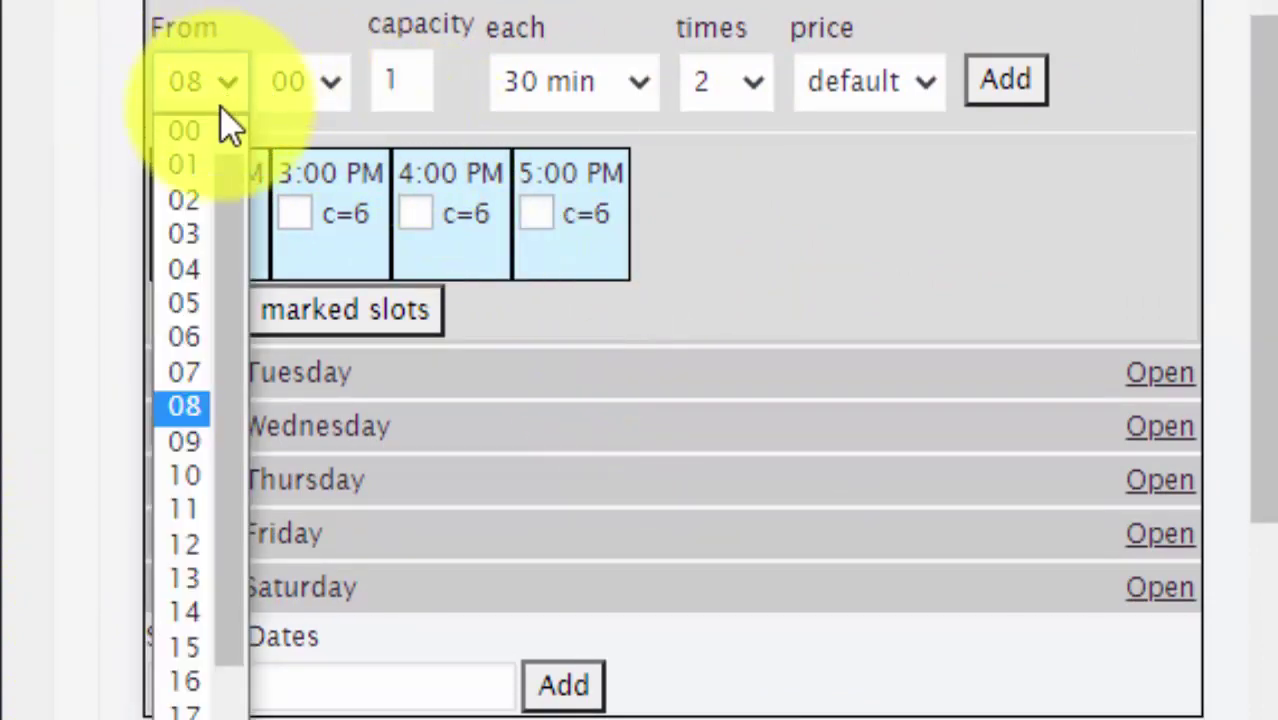
{"action": "left_click", "coordinate": [179, 436]}
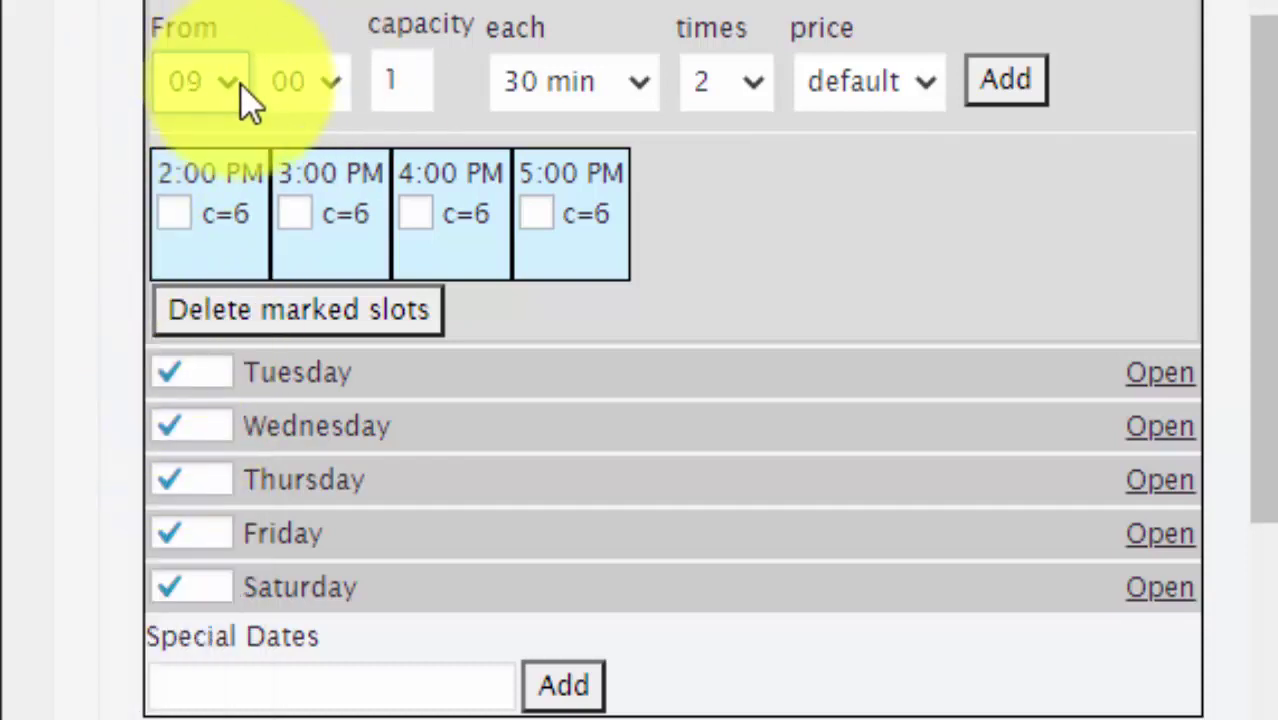
{"action": "left_click", "coordinate": [389, 80]}
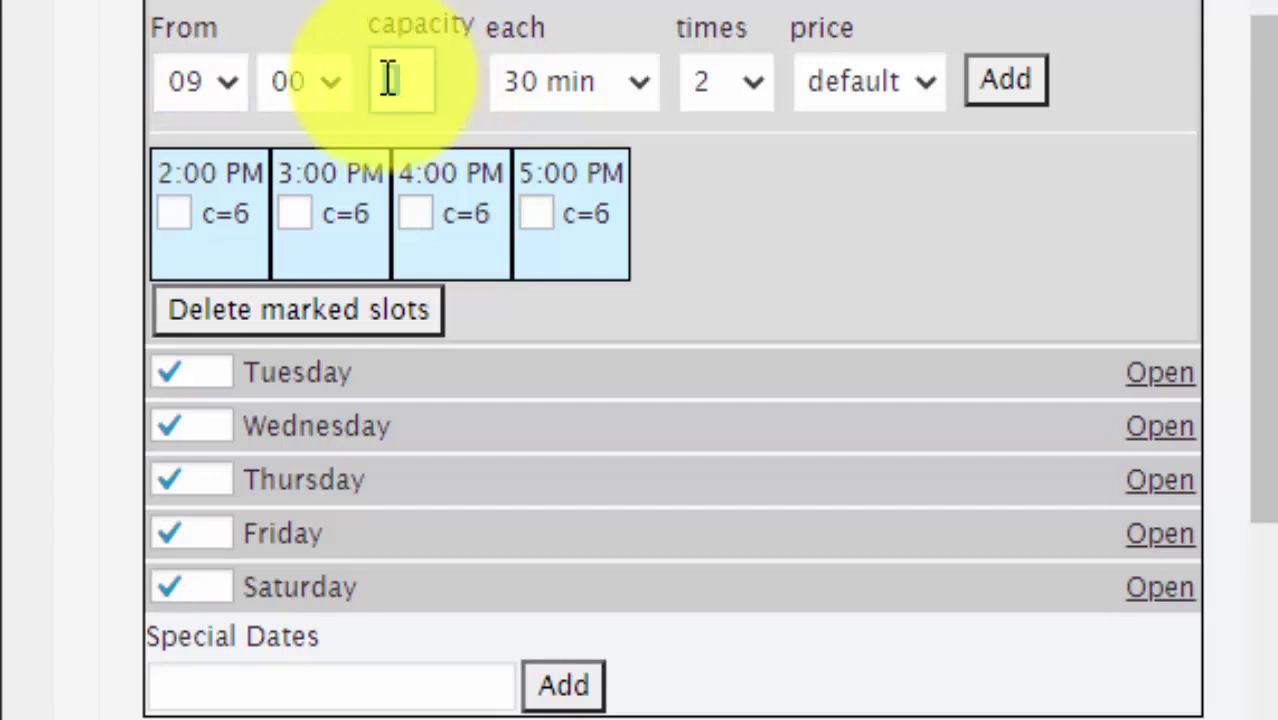
{"action": "type", "text": "1"}
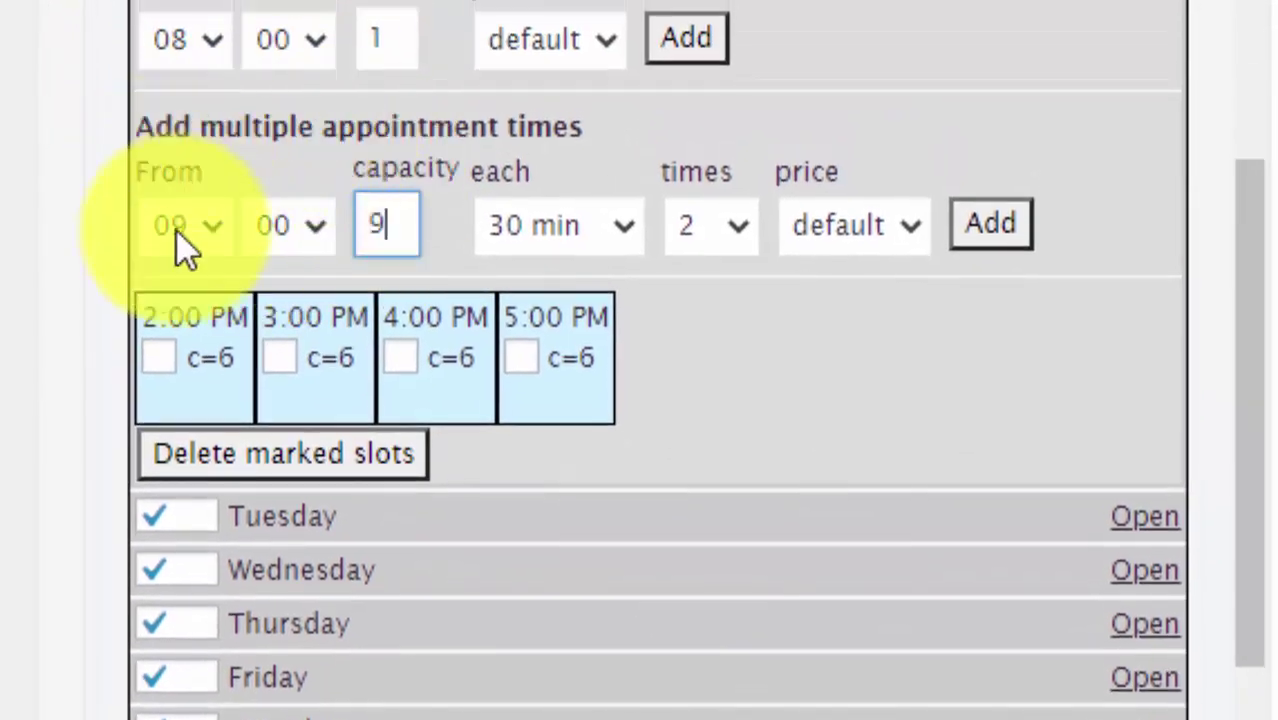
{"action": "left_click", "coordinate": [624, 232]}
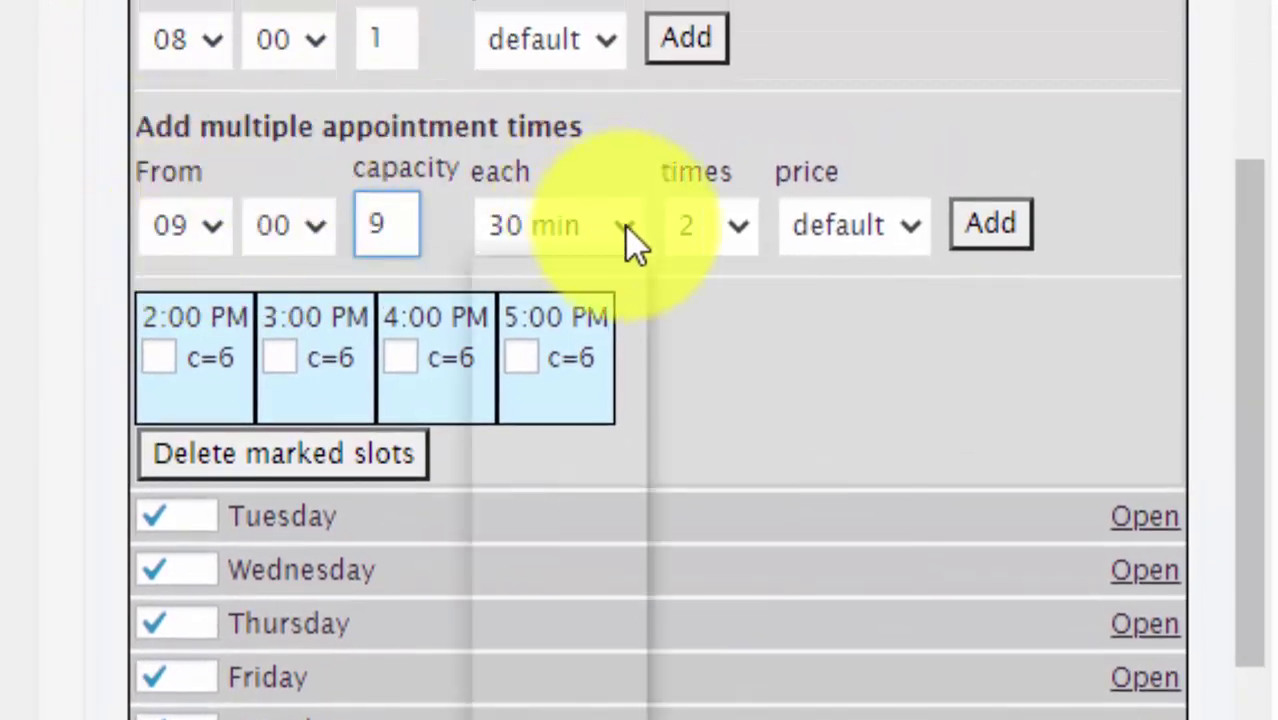
{"action": "left_click", "coordinate": [540, 714]}
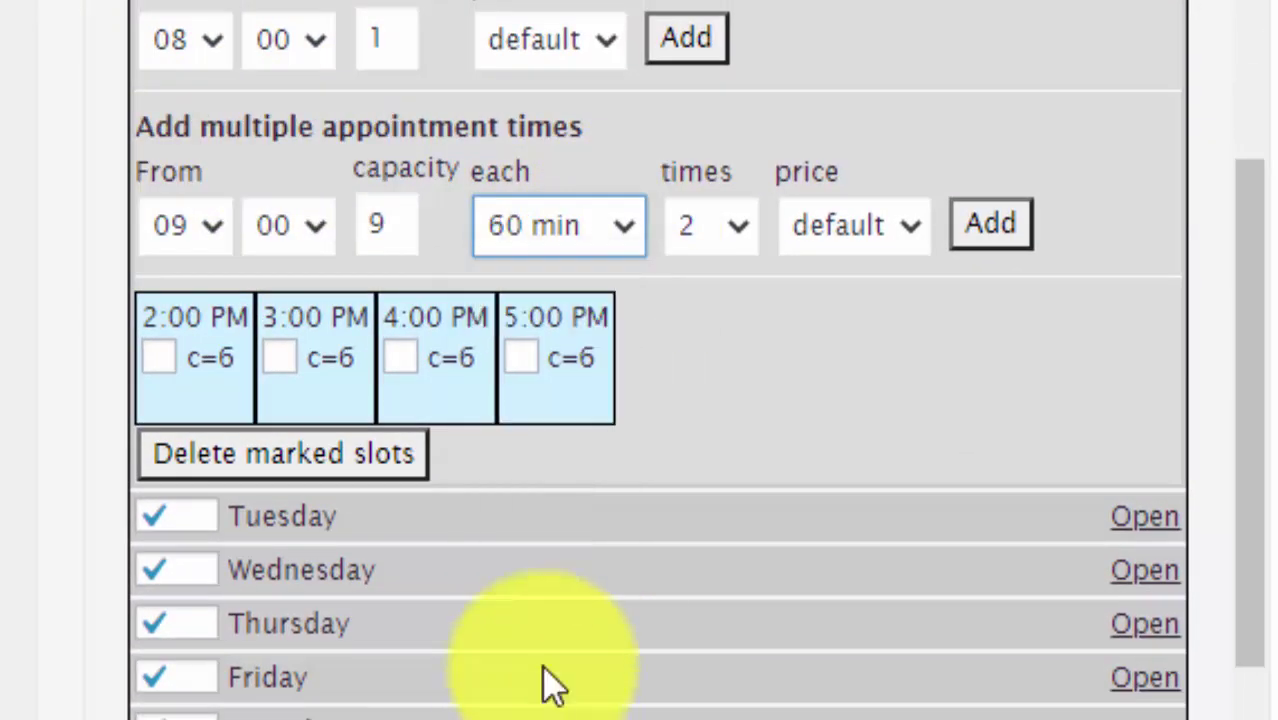
{"action": "left_click", "coordinate": [736, 232]}
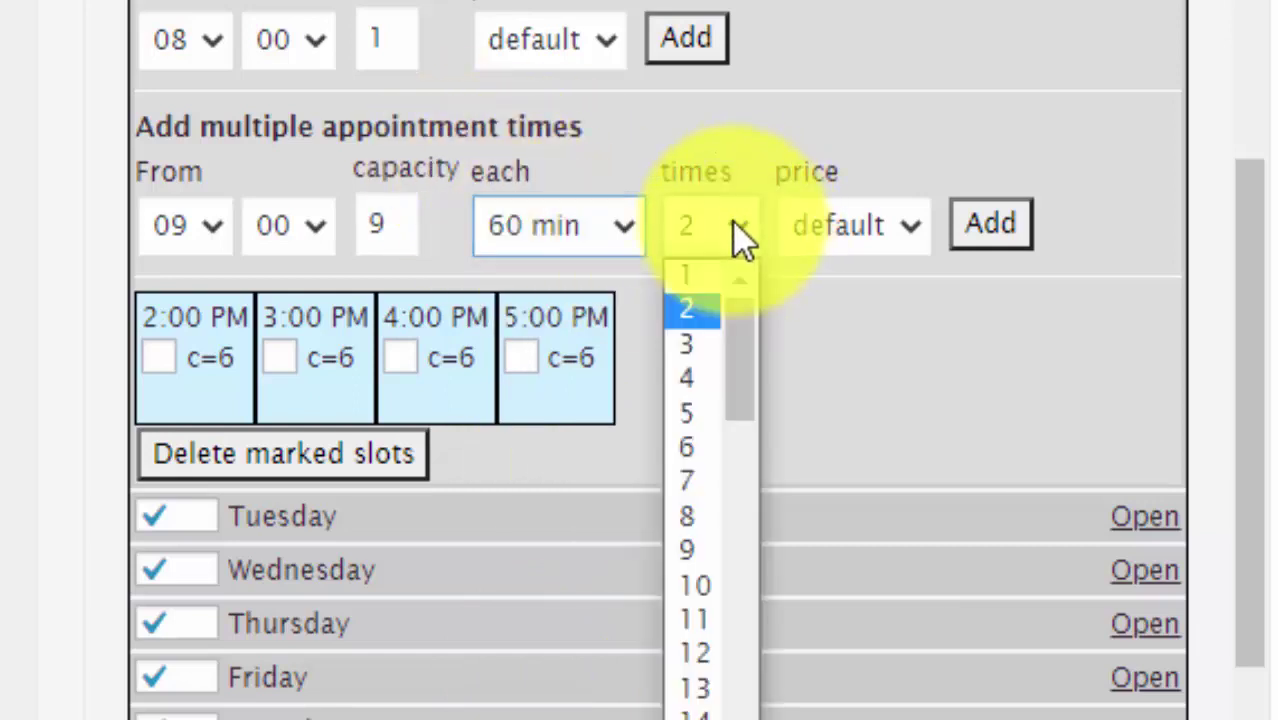
{"action": "left_click", "coordinate": [702, 589]}
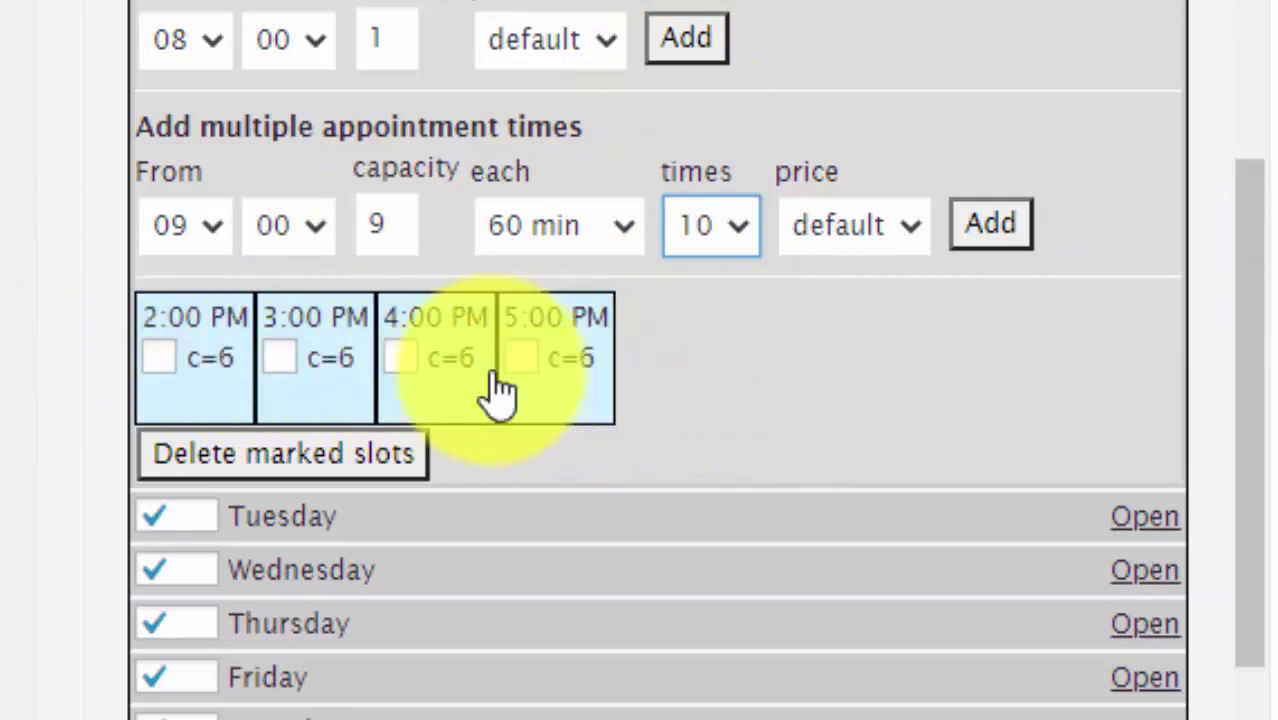
- Change Monday's slots to start at 14:00 with capacity 6, 4 times, default price
{"action": "left_click", "coordinate": [218, 228]}
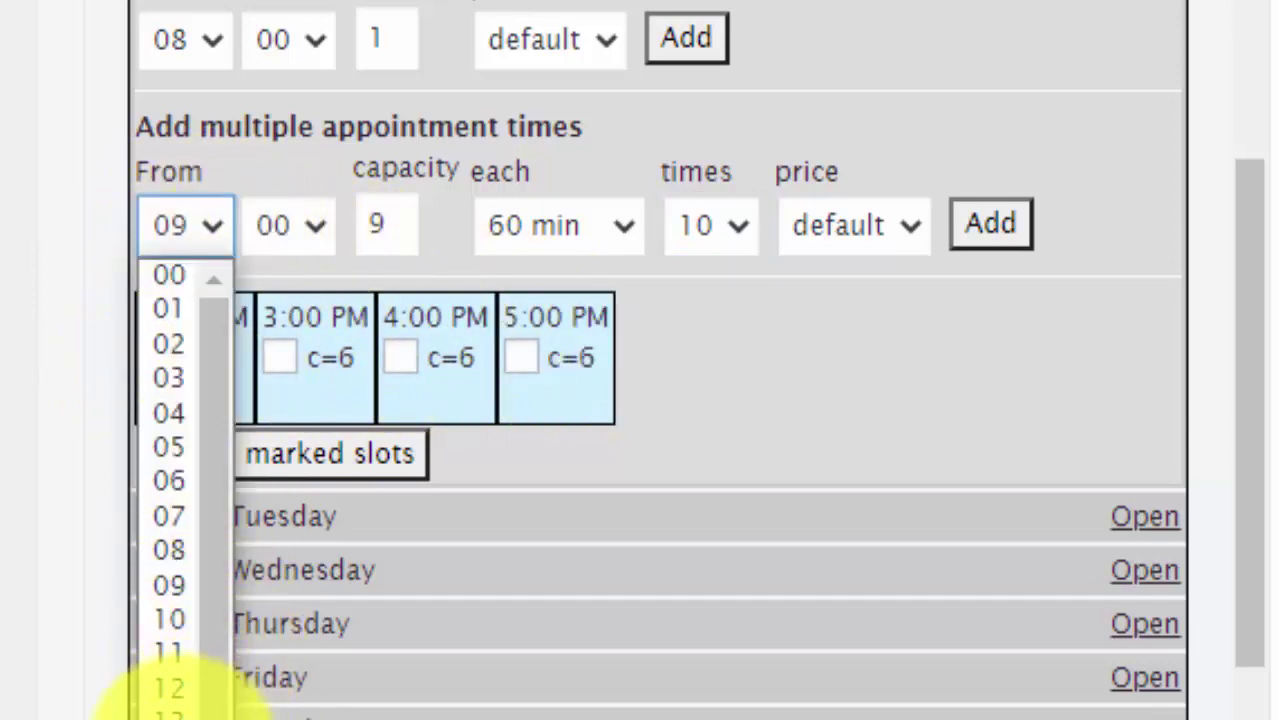
{"action": "left_click", "coordinate": [170, 712]}
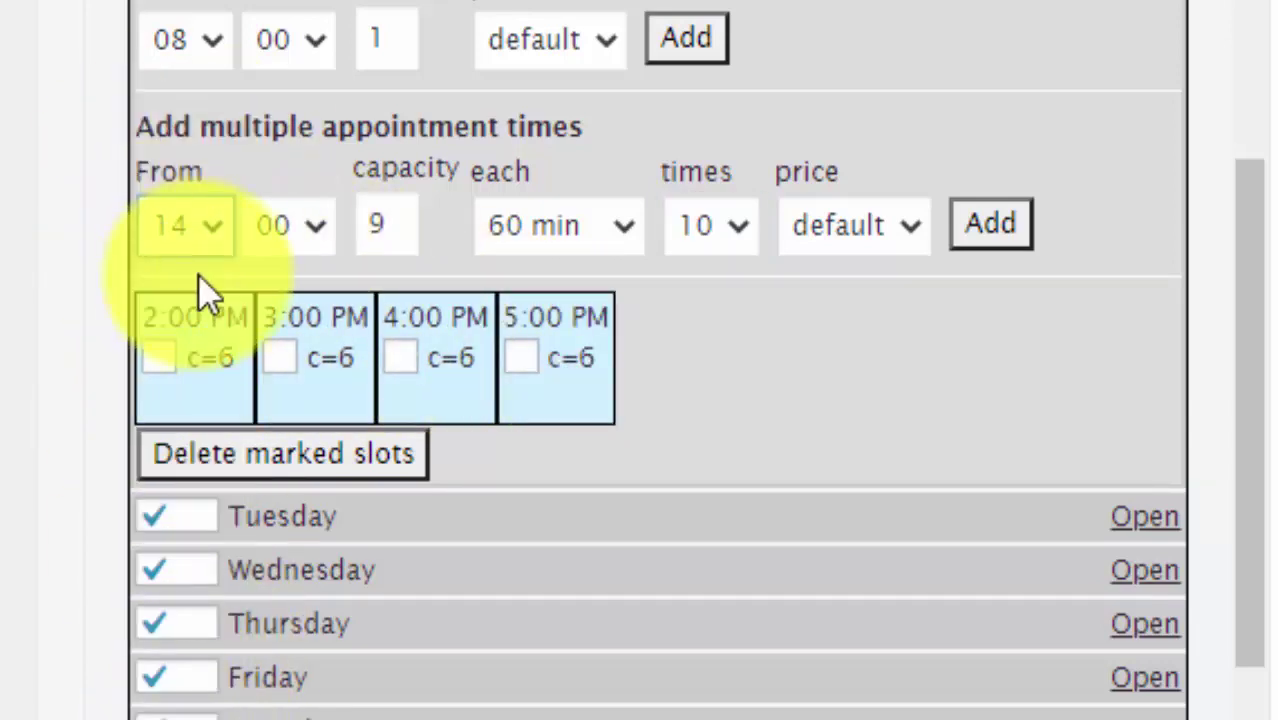
{"action": "left_click", "coordinate": [395, 226]}
{"action": "type", "text": "6"}
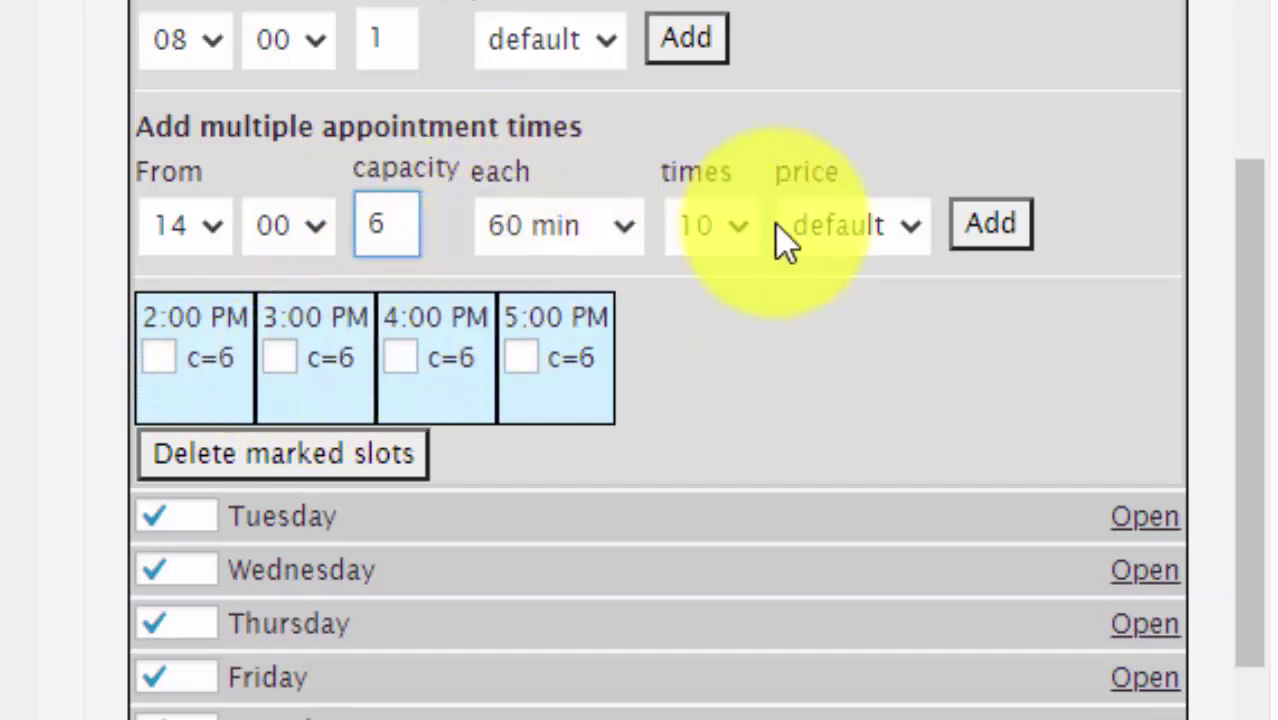
{"action": "left_click", "coordinate": [736, 226]}
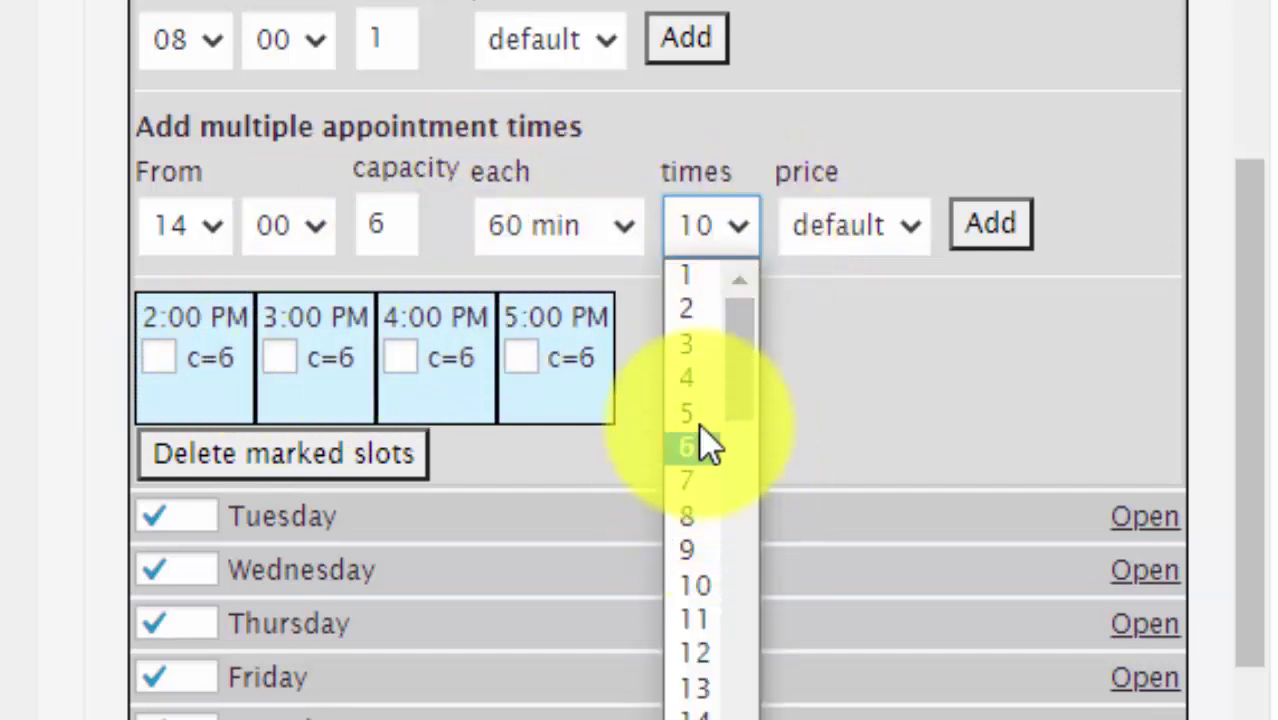
{"action": "left_click", "coordinate": [694, 376]}
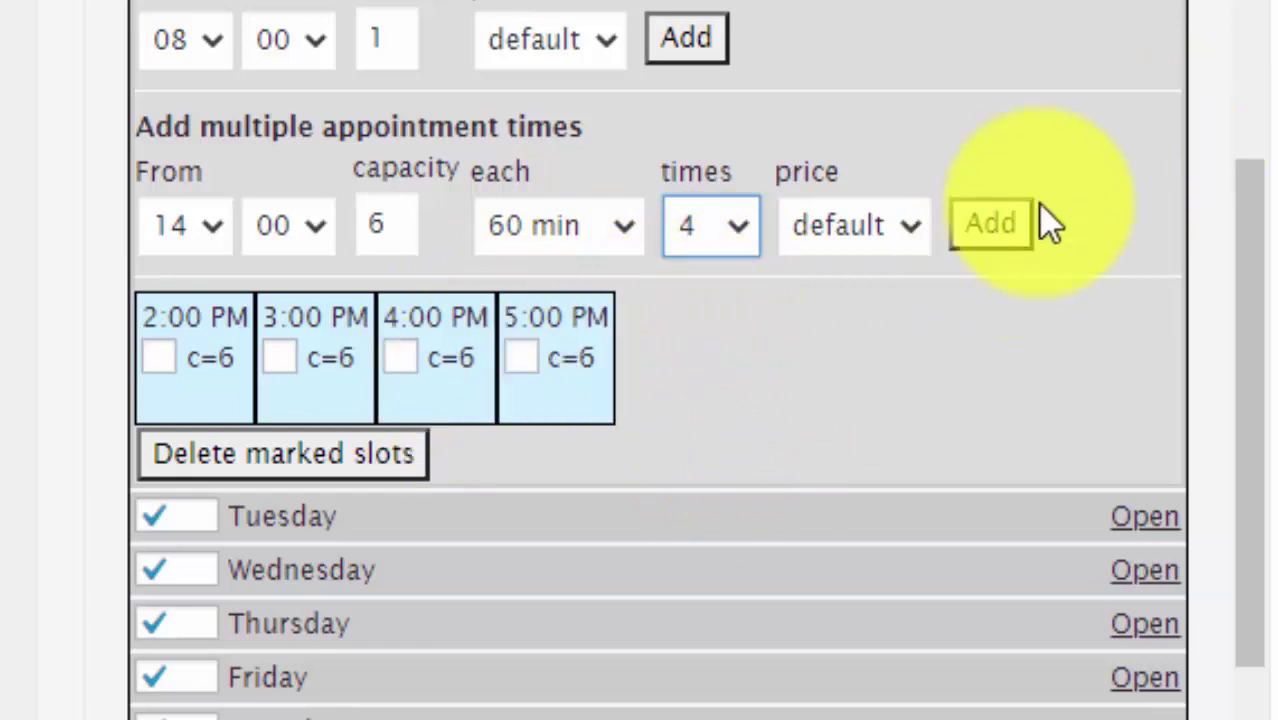
{"action": "left_click", "coordinate": [880, 226]}
{"action": "left_click", "coordinate": [858, 276]}
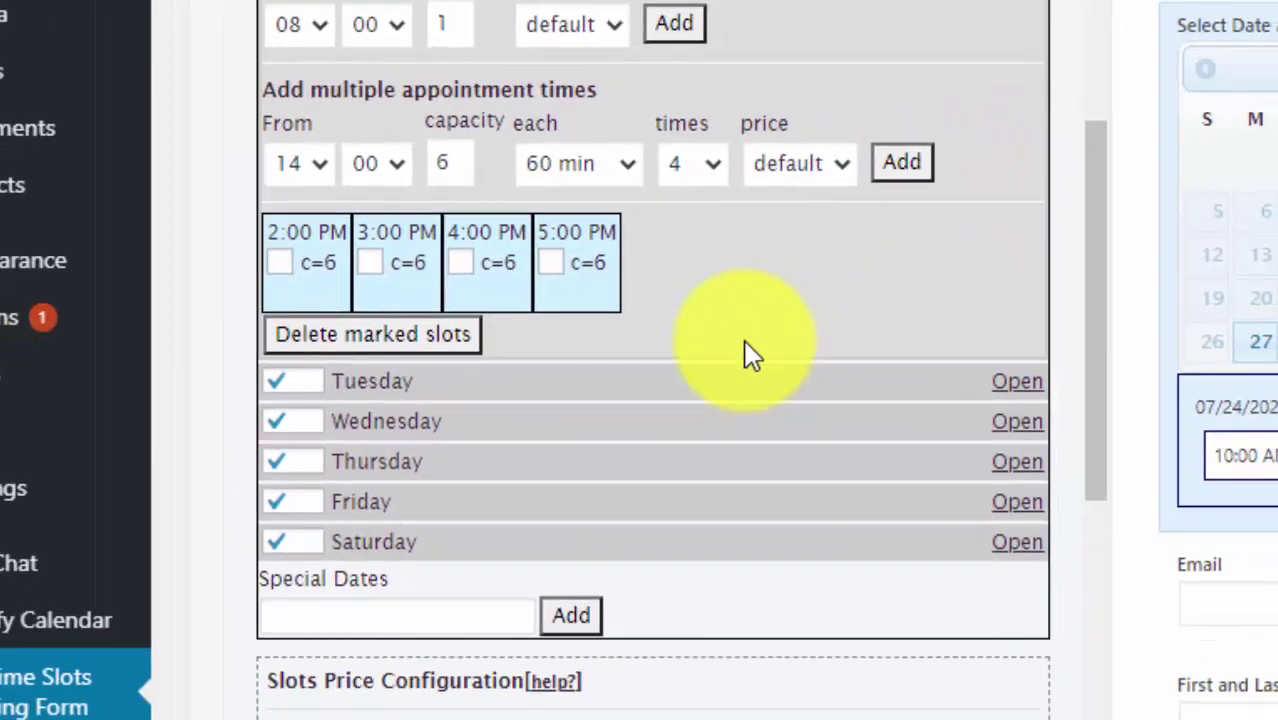
- Check the special dates date picker below Monday's slots, then close it
{"action": "scroll", "coordinate": [752, 357], "scroll_direction": "down", "scroll_amount": 2}
{"action": "left_click", "coordinate": [345, 455]}
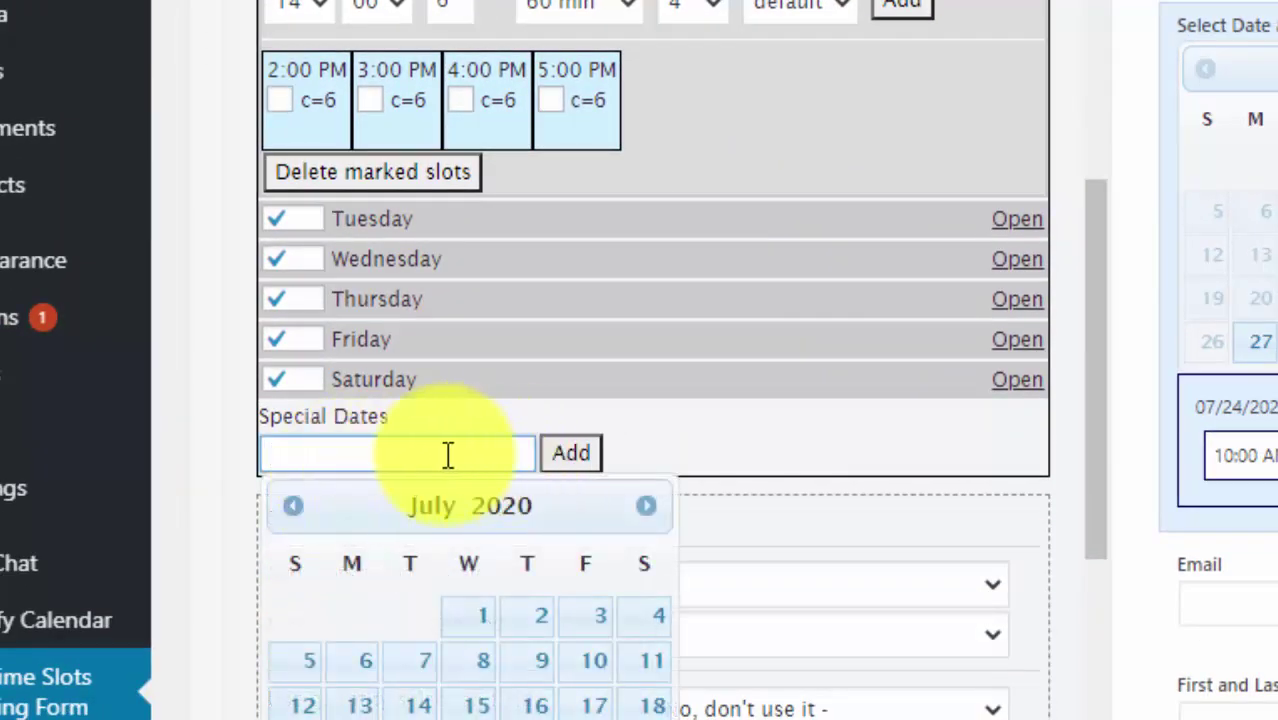
{"action": "left_click", "coordinate": [245, 456]}
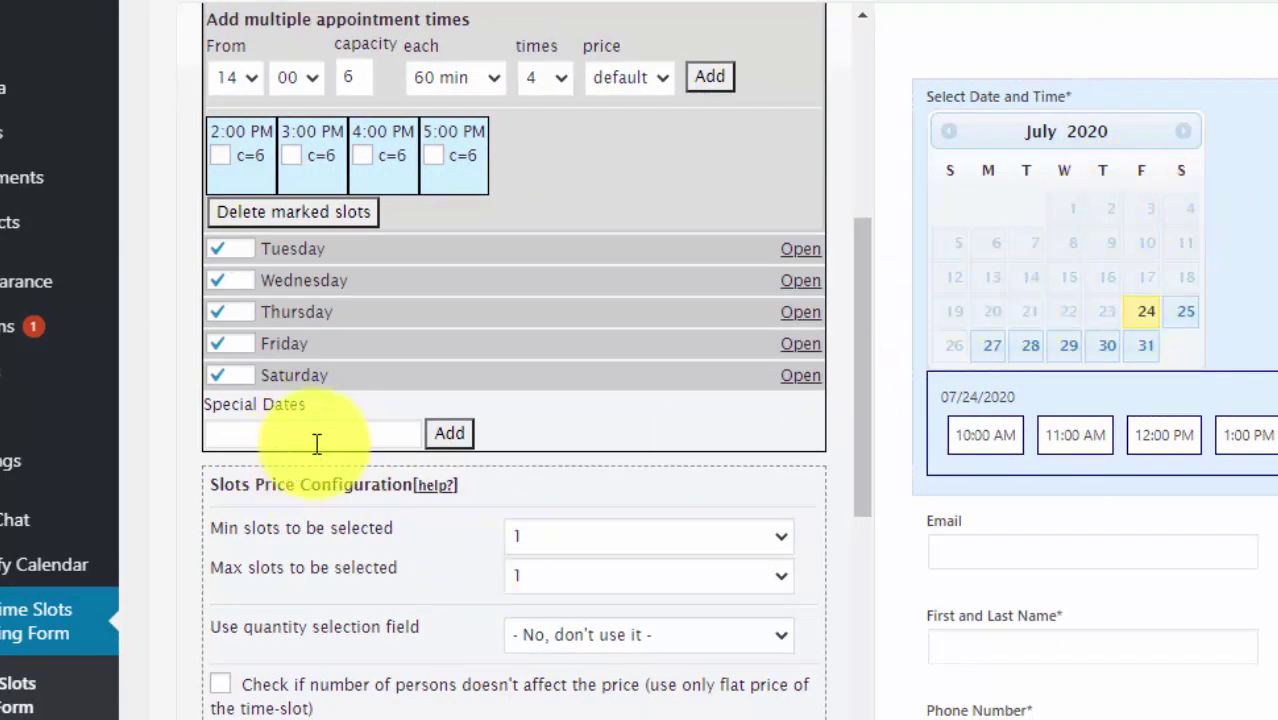
{"action": "scroll", "coordinate": [429, 504], "scroll_direction": "down", "scroll_amount": 3}
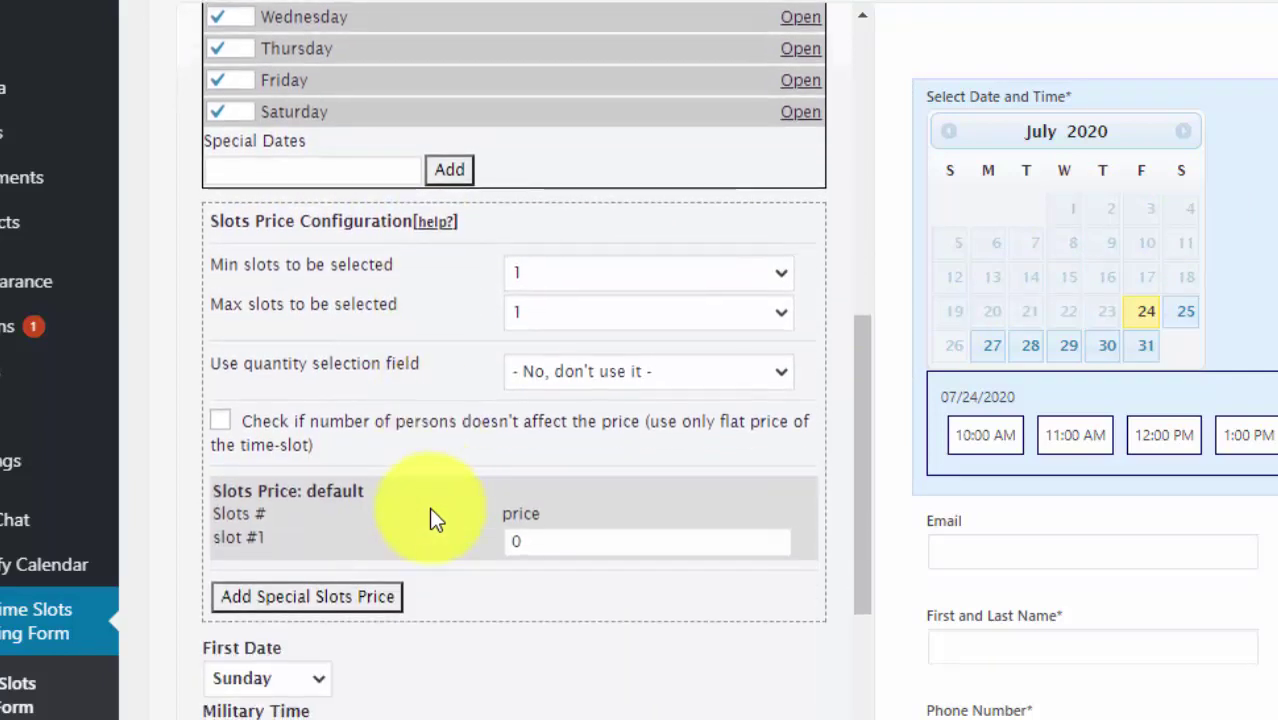
{"action": "scroll", "coordinate": [429, 507], "scroll_direction": "down", "scroll_amount": 2}
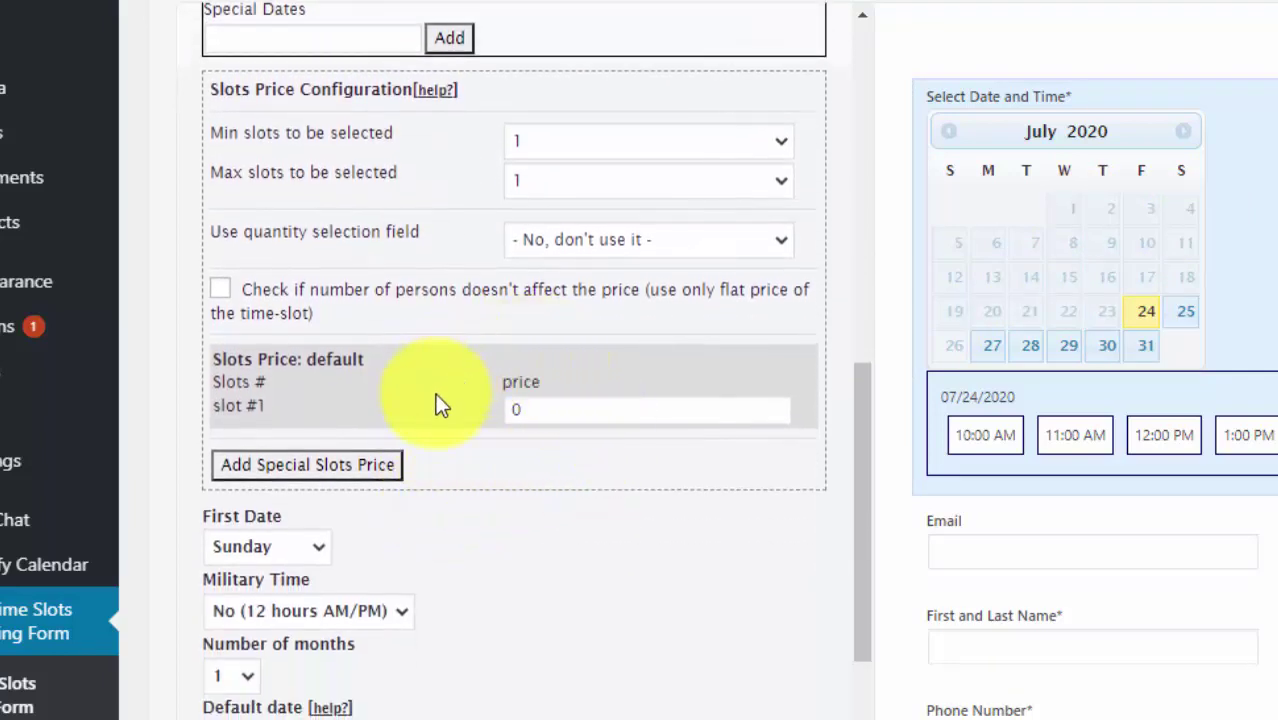
{"action": "scroll", "coordinate": [436, 400], "scroll_direction": "down", "scroll_amount": 3}
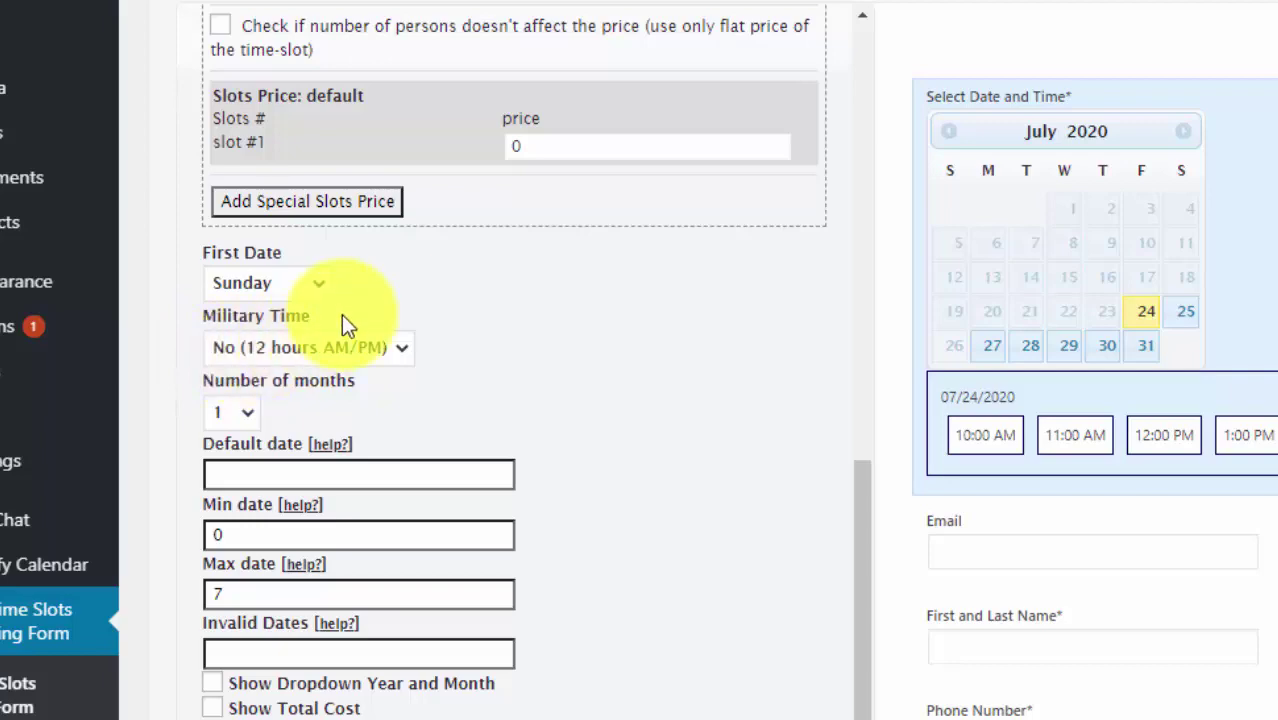
{"action": "scroll", "coordinate": [659, 333], "scroll_direction": "down", "scroll_amount": 1}
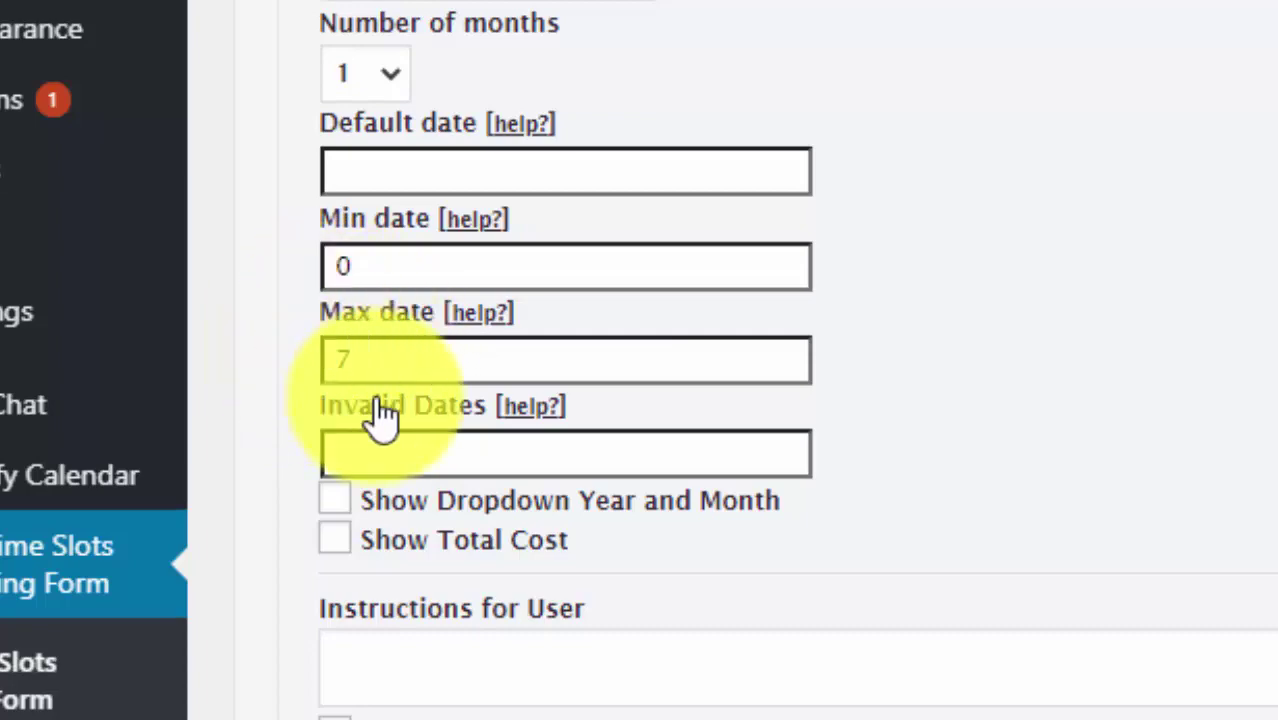
{"action": "left_click_drag", "start_coordinate": [365, 368], "coordinate": [285, 379]}
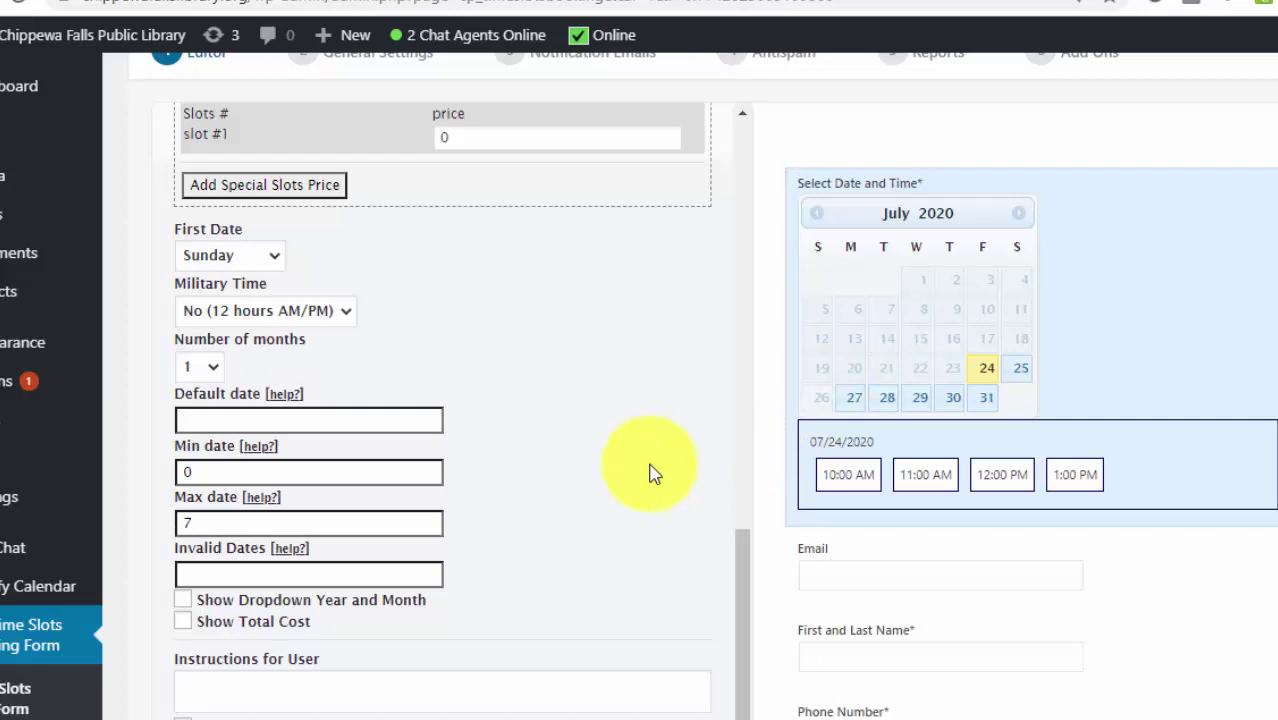
- Scroll through Button Labels and validation messages, highlighting the Submit button label
{"action": "scroll", "coordinate": [497, 525], "scroll_direction": "down", "scroll_amount": 3}
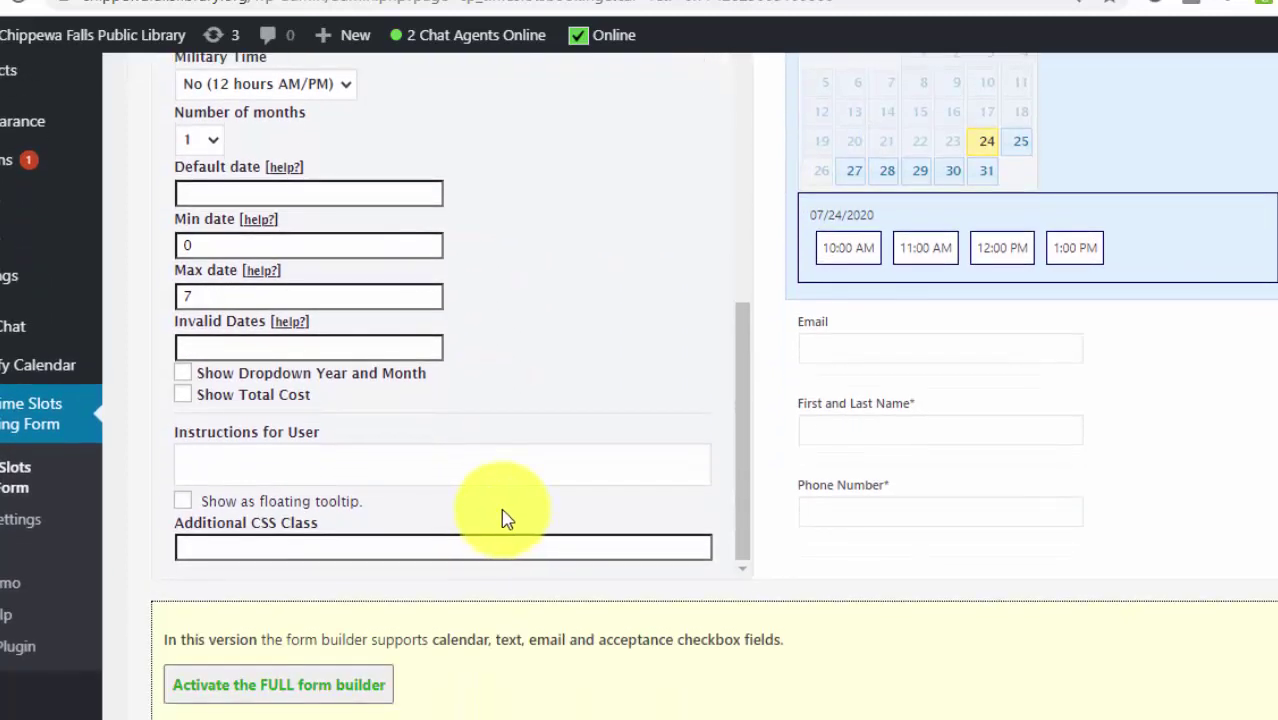
{"action": "scroll", "coordinate": [505, 518], "scroll_direction": "down", "scroll_amount": 8}
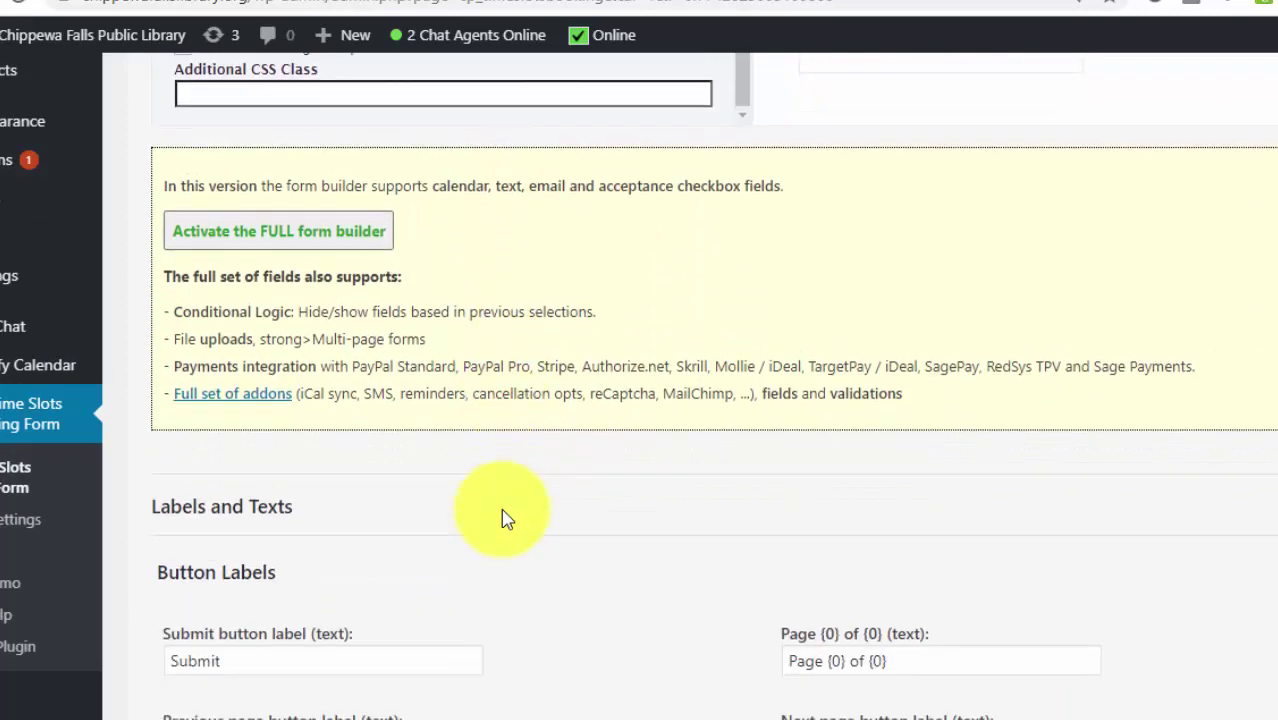
{"action": "scroll", "coordinate": [505, 518], "scroll_direction": "down", "scroll_amount": 1}
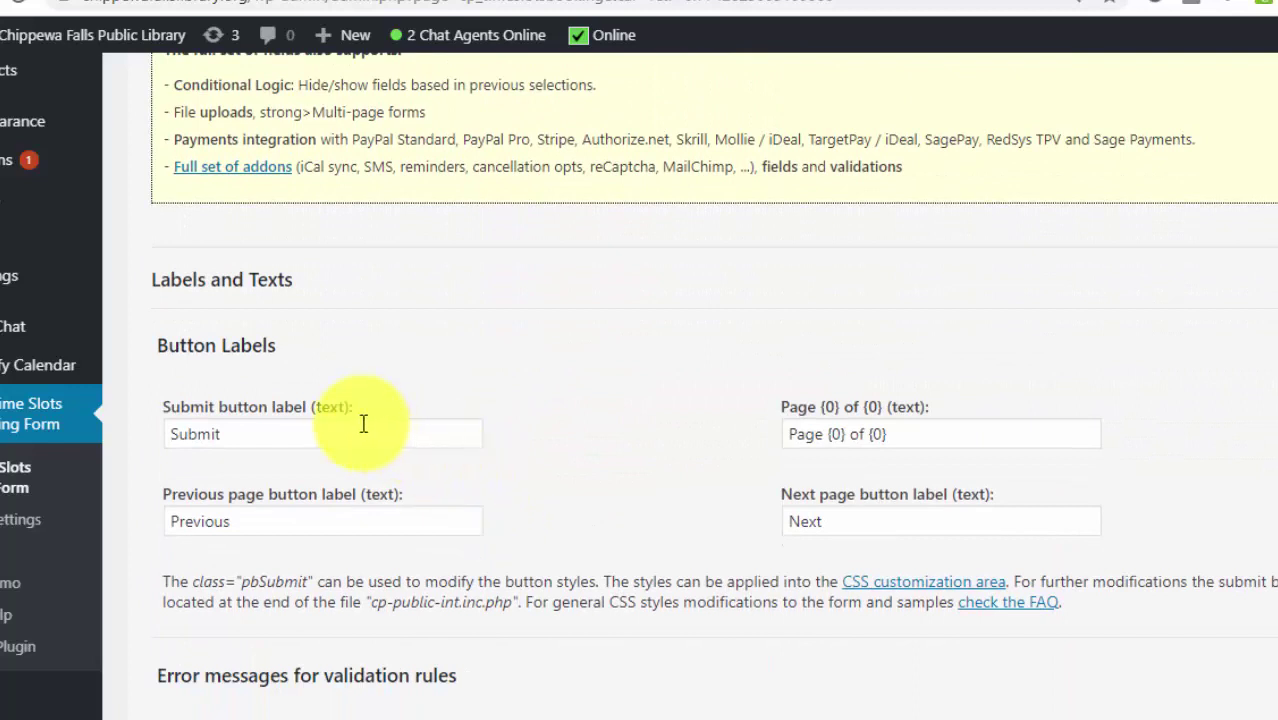
{"action": "left_click_drag", "start_coordinate": [171, 432], "coordinate": [287, 430]}
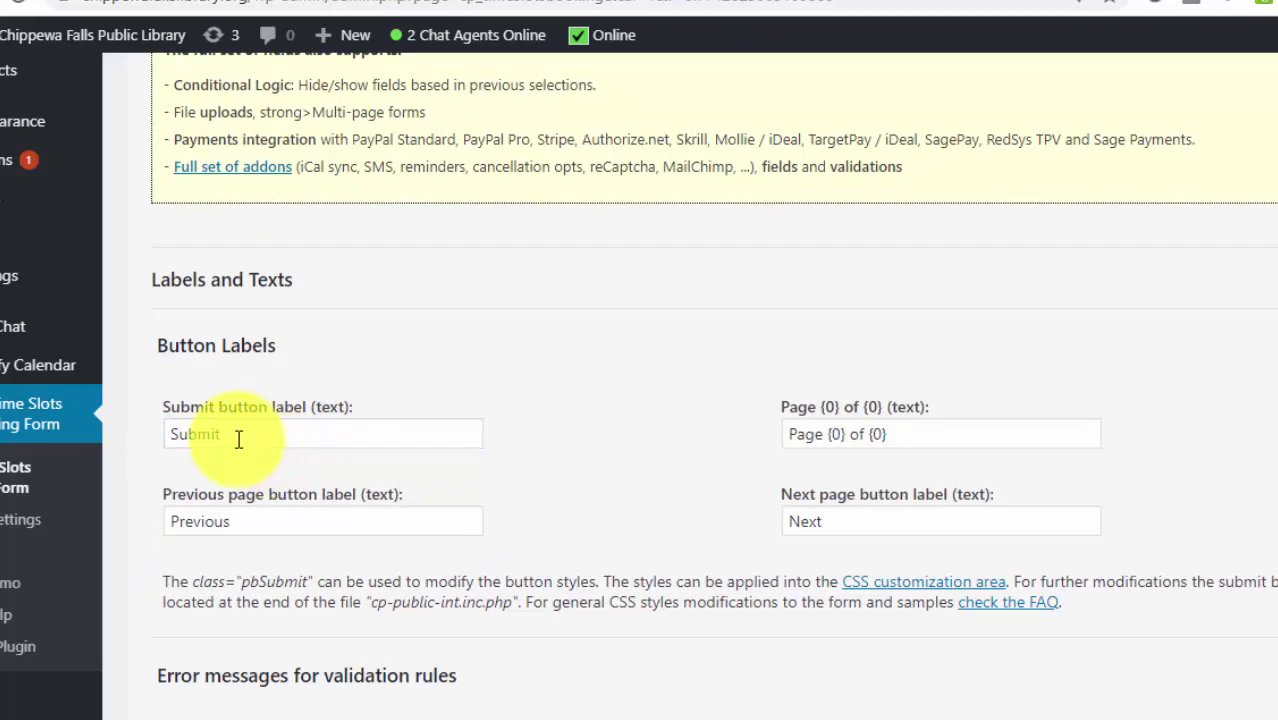
{"action": "scroll", "coordinate": [727, 557], "scroll_direction": "down", "scroll_amount": 6}
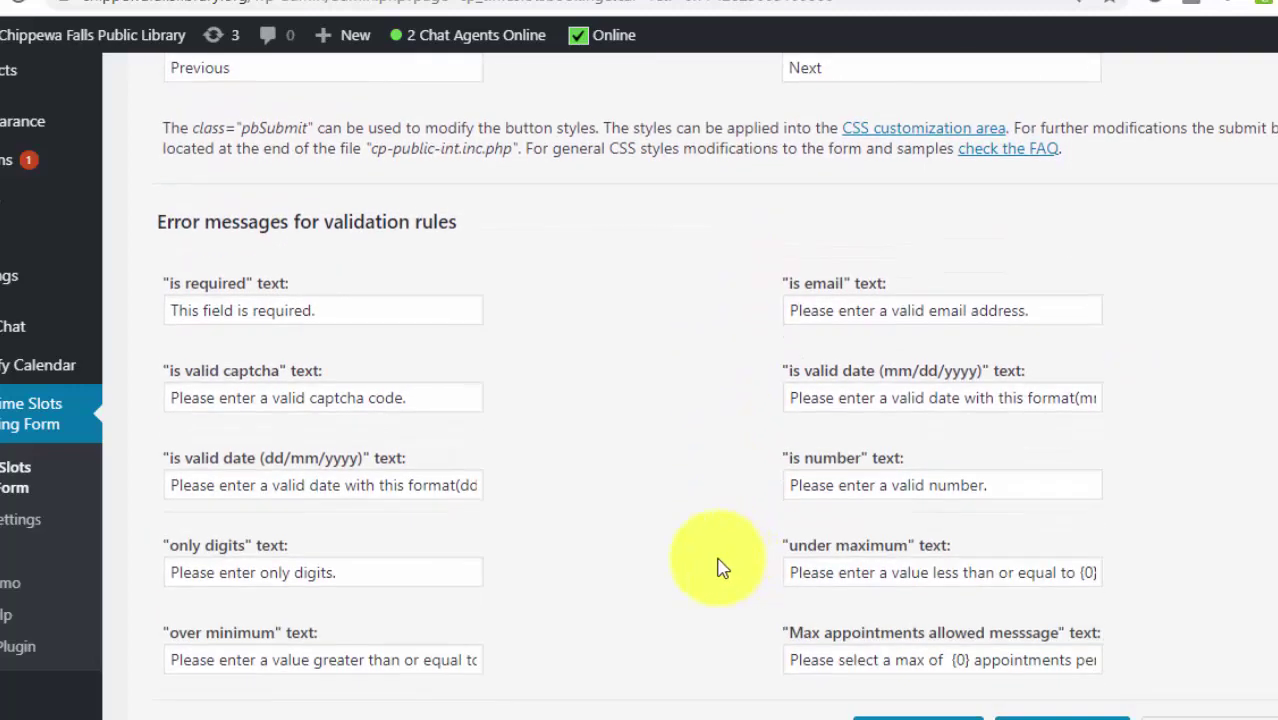
{"action": "scroll", "coordinate": [723, 568], "scroll_direction": "down", "scroll_amount": 2}
{"action": "left_click", "coordinate": [1212, 620]}
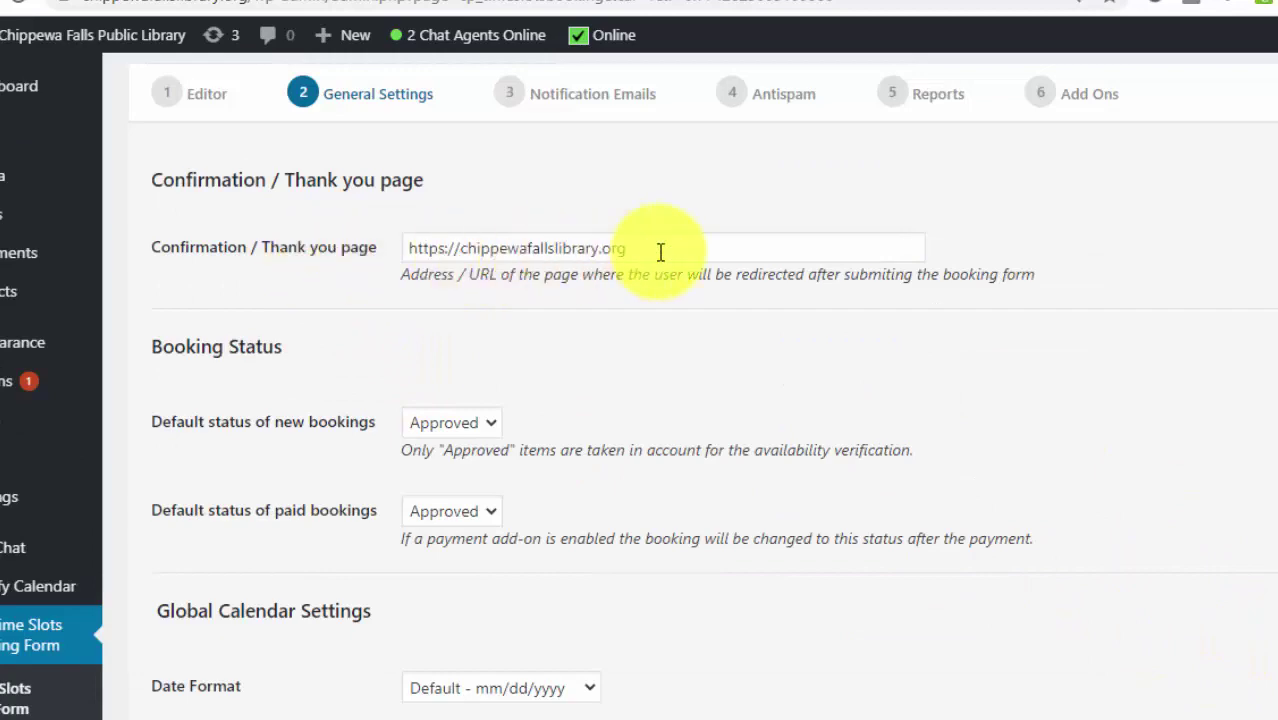
{"action": "left_click_drag", "start_coordinate": [660, 251], "coordinate": [448, 245]}
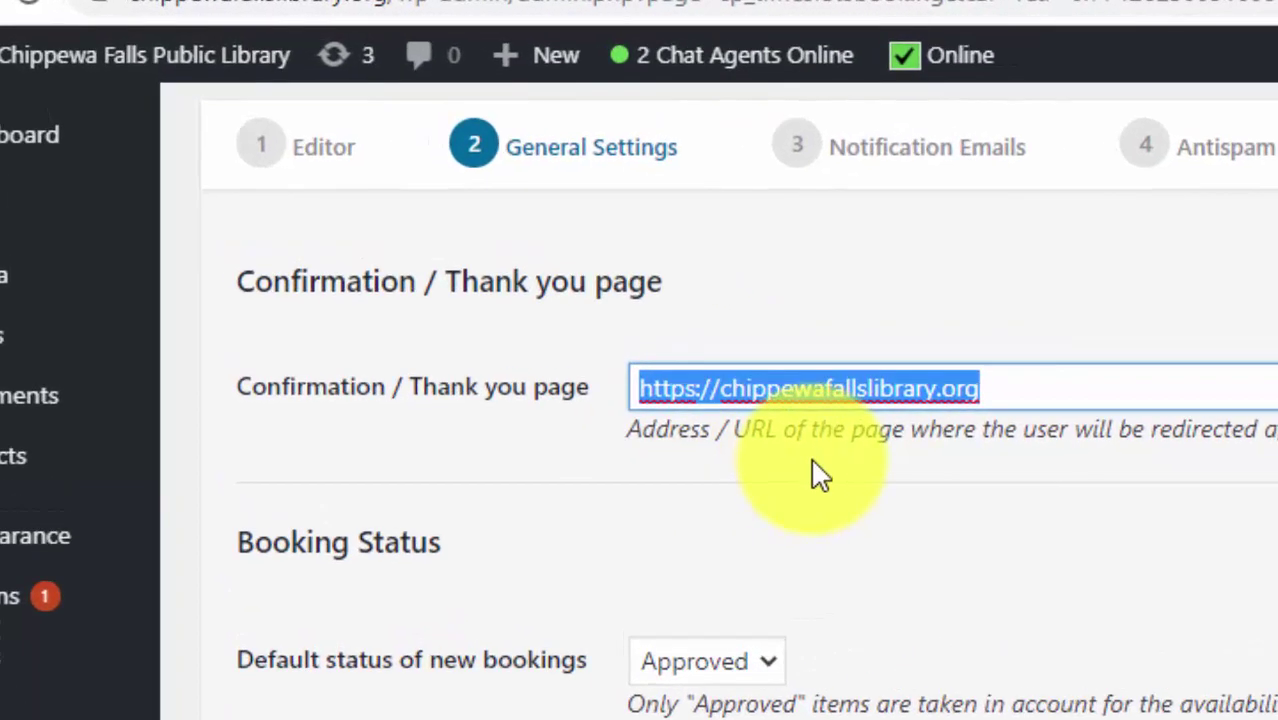
{"action": "left_click", "coordinate": [1007, 421]}
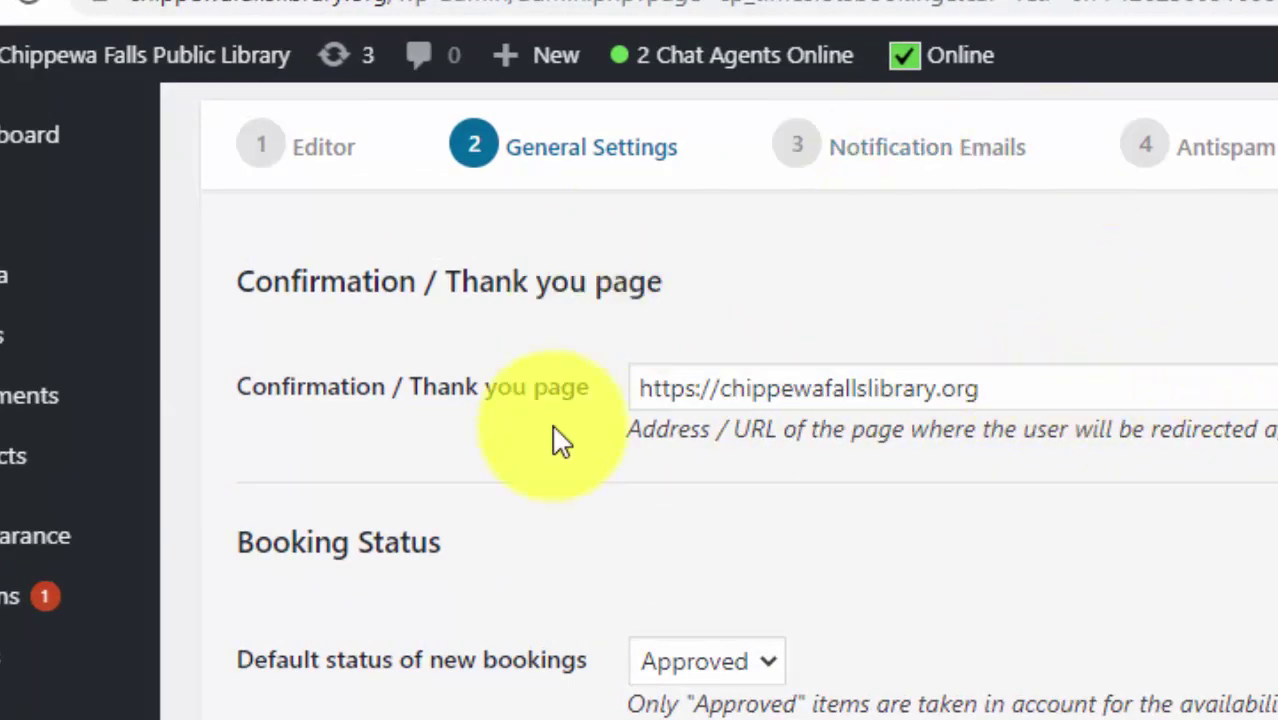
{"action": "left_click", "coordinate": [1057, 395]}
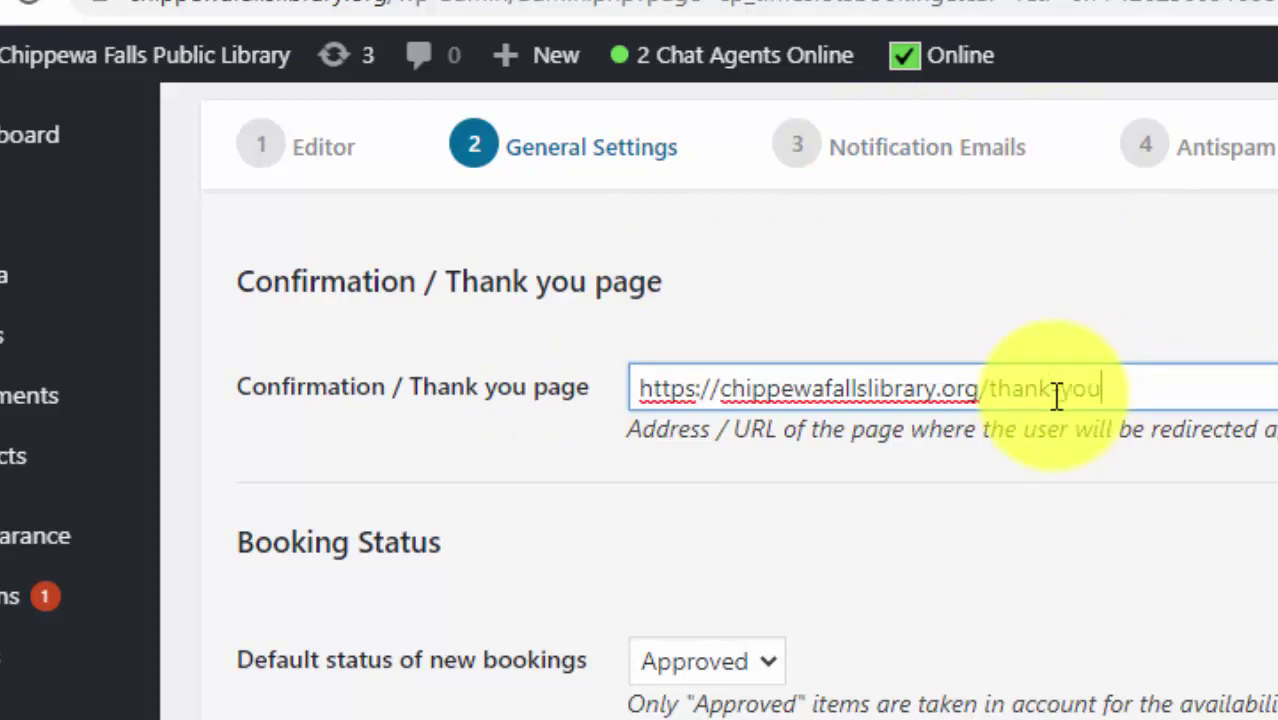
{"action": "type", "text": "/"}
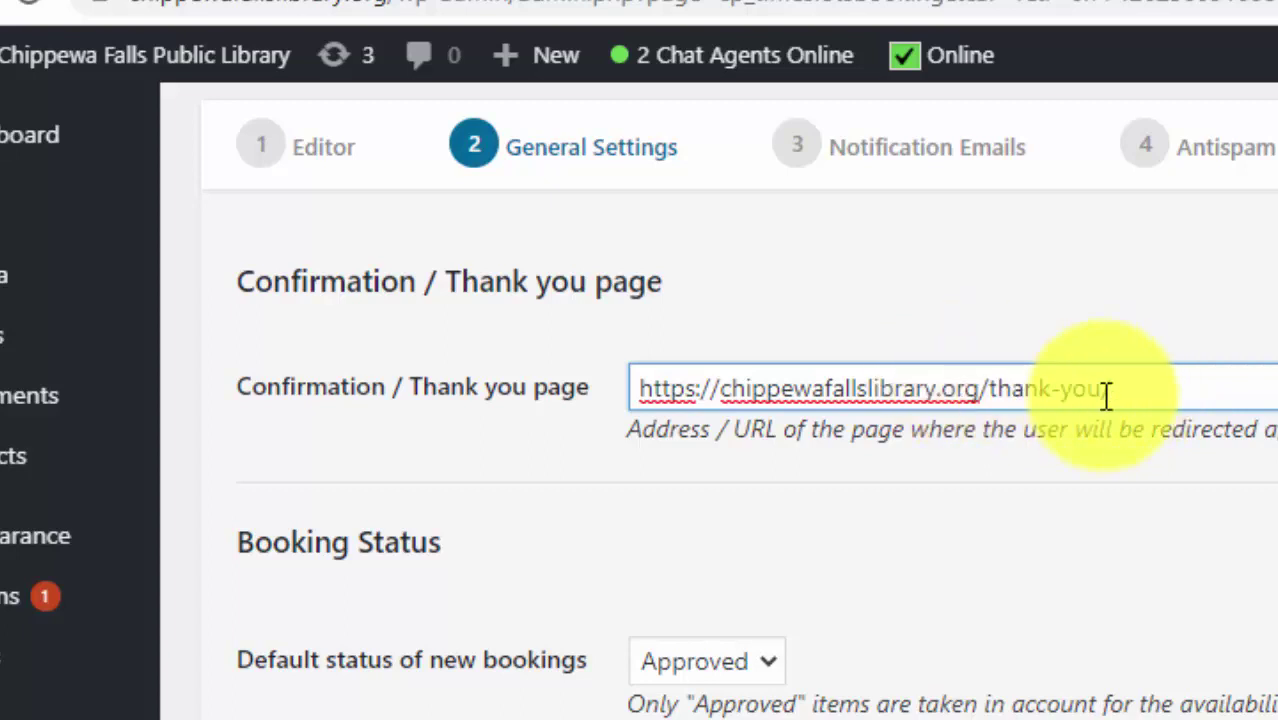
{"action": "left_click_drag", "start_coordinate": [979, 398], "coordinate": [1125, 395]}
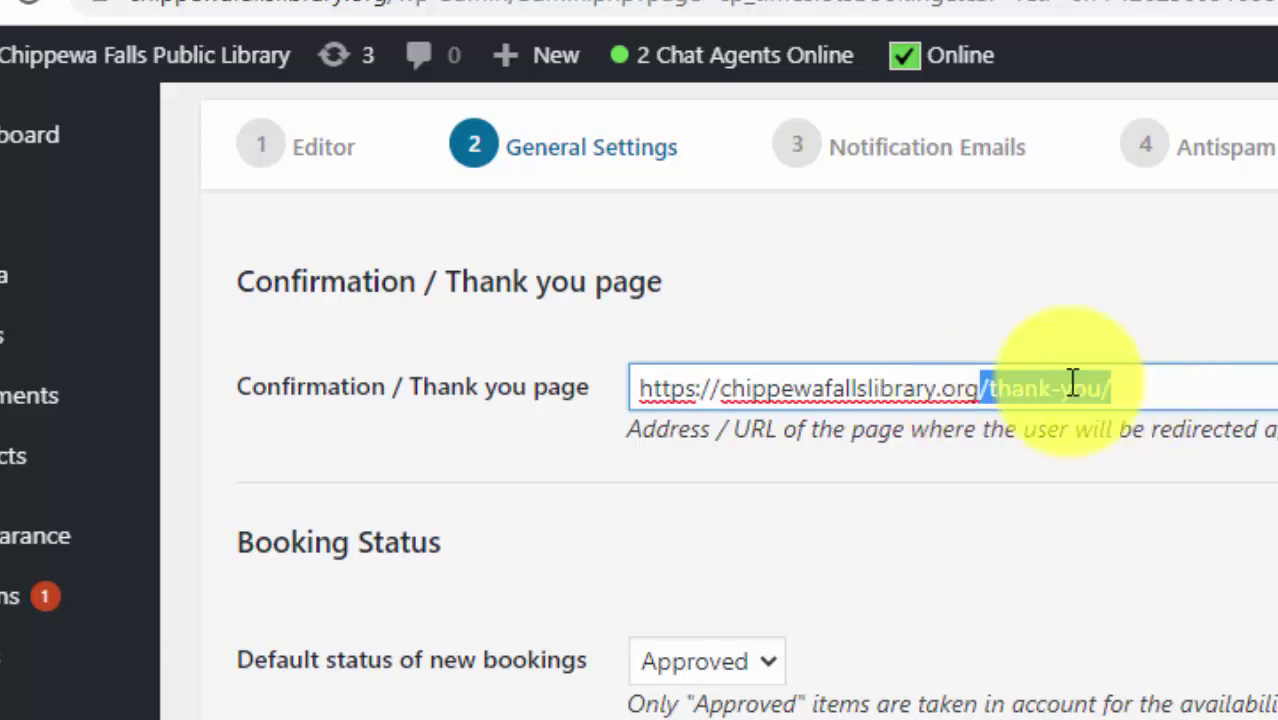
{"action": "left_click", "coordinate": [1098, 514]}
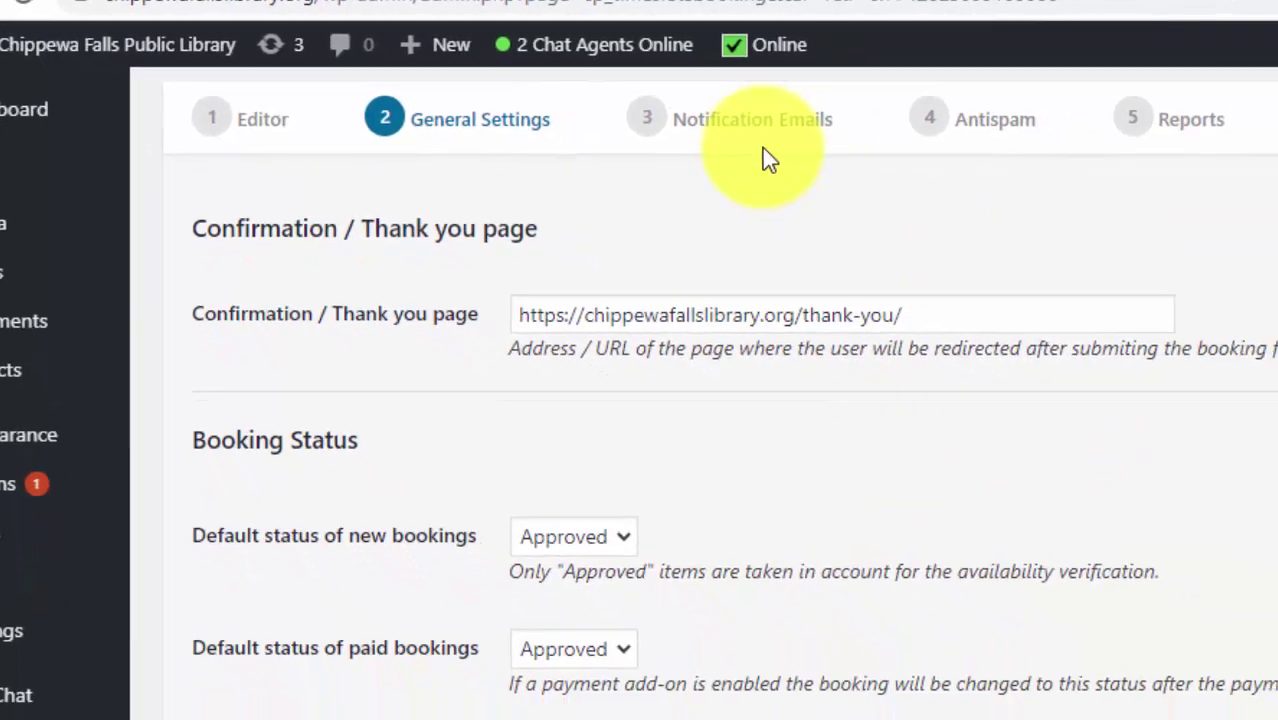
- Review booking status, mm/dd/yyyy date format, English (UK) language and the Browsing Appointment product name
{"action": "scroll", "coordinate": [912, 485], "scroll_direction": "down", "scroll_amount": 3}
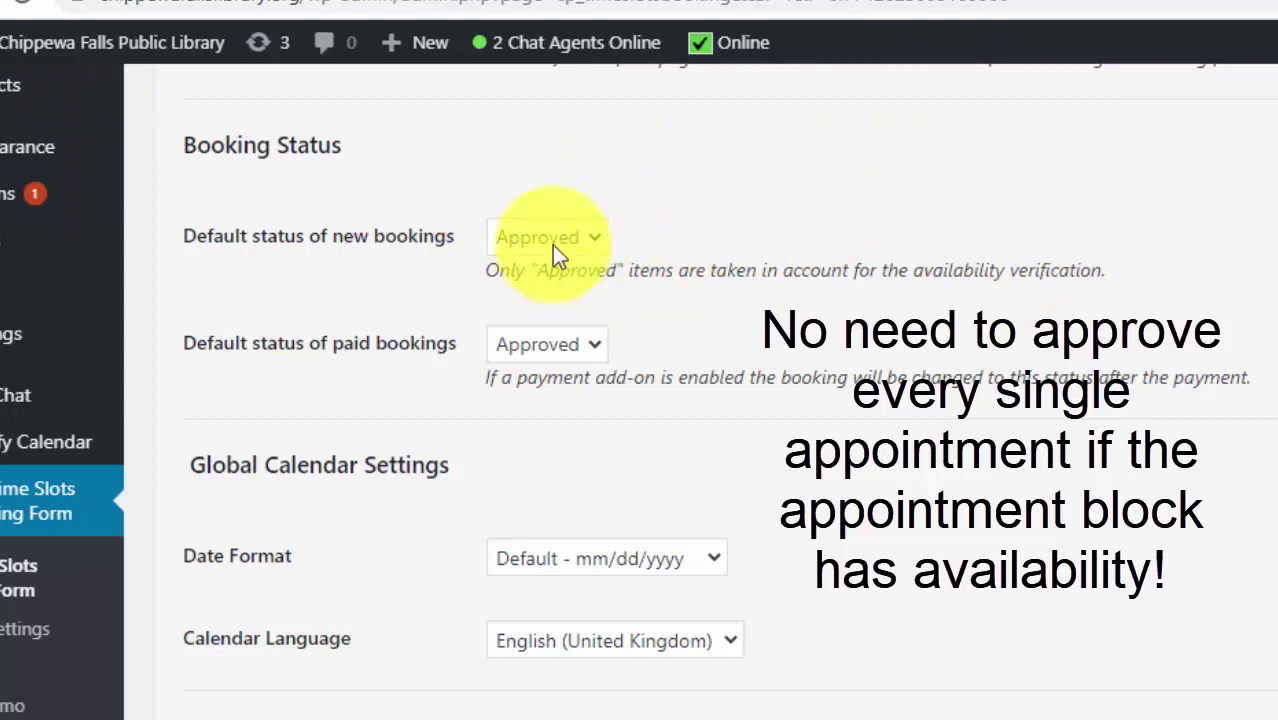
{"action": "scroll", "coordinate": [402, 490], "scroll_direction": "down", "scroll_amount": 2}
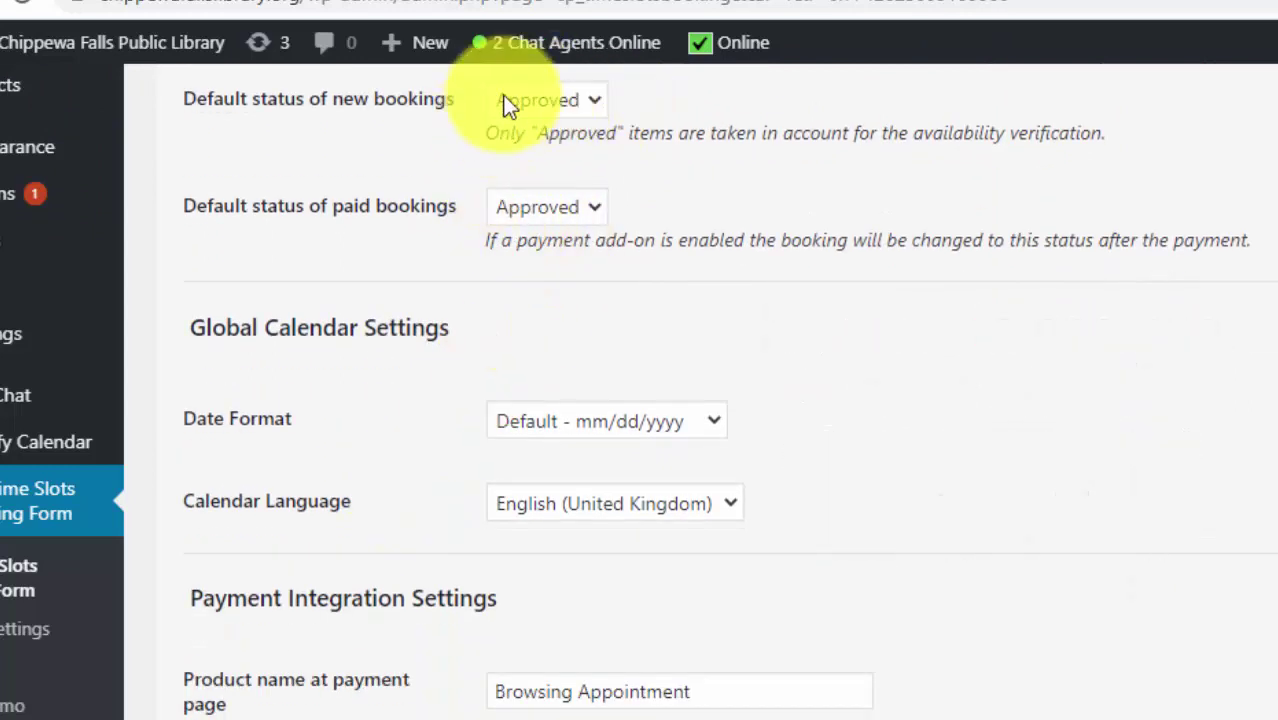
{"action": "scroll", "coordinate": [343, 522], "scroll_direction": "down", "scroll_amount": 2}
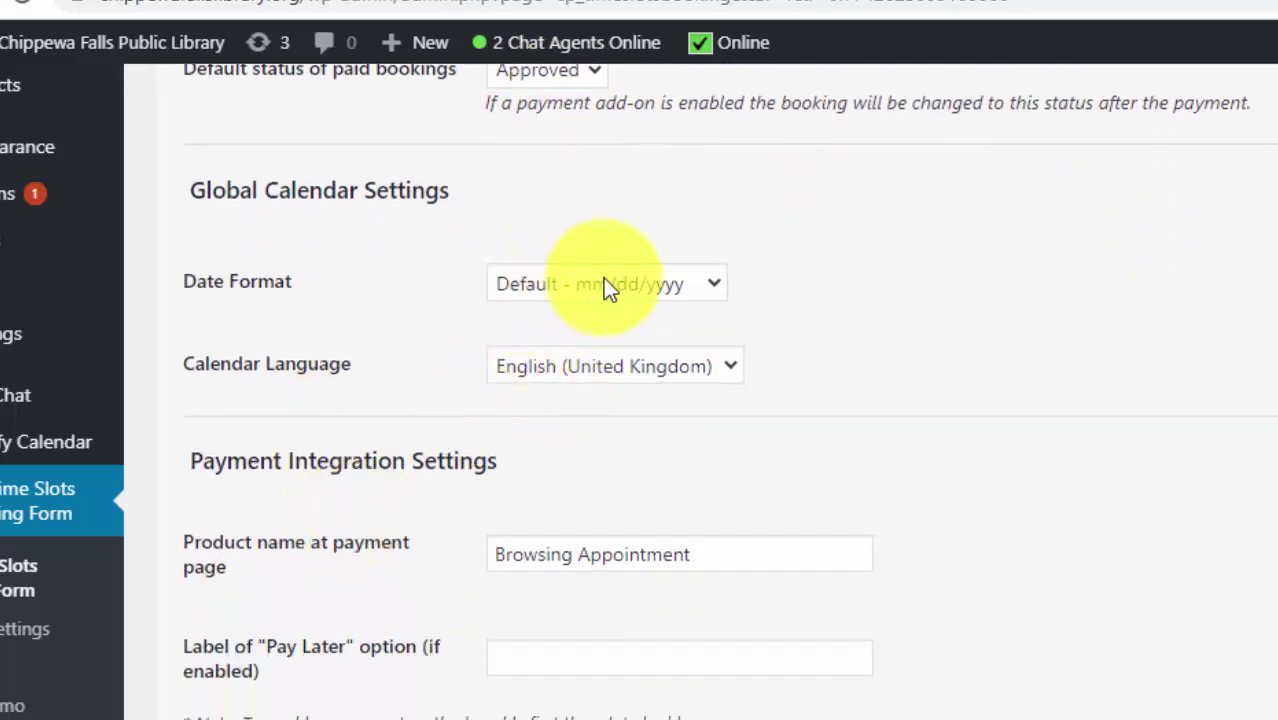
{"action": "scroll", "coordinate": [427, 496], "scroll_direction": "down", "scroll_amount": 2}
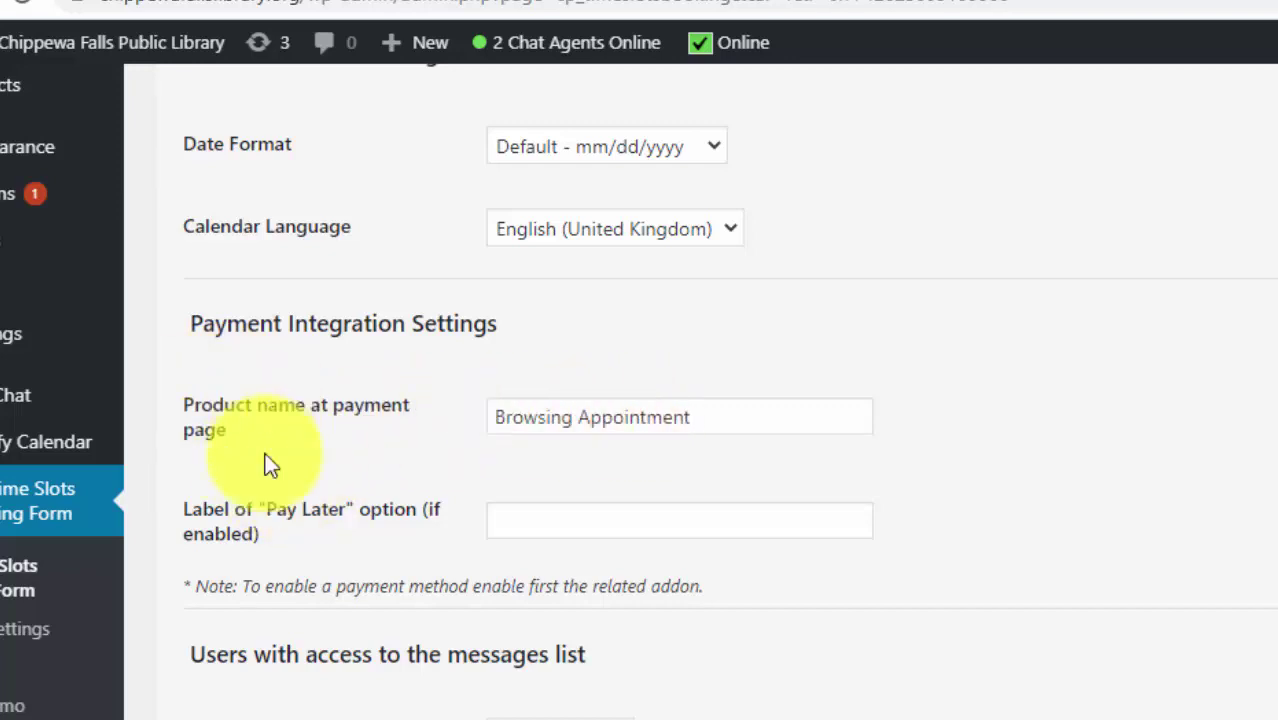
{"action": "left_click", "coordinate": [580, 420]}
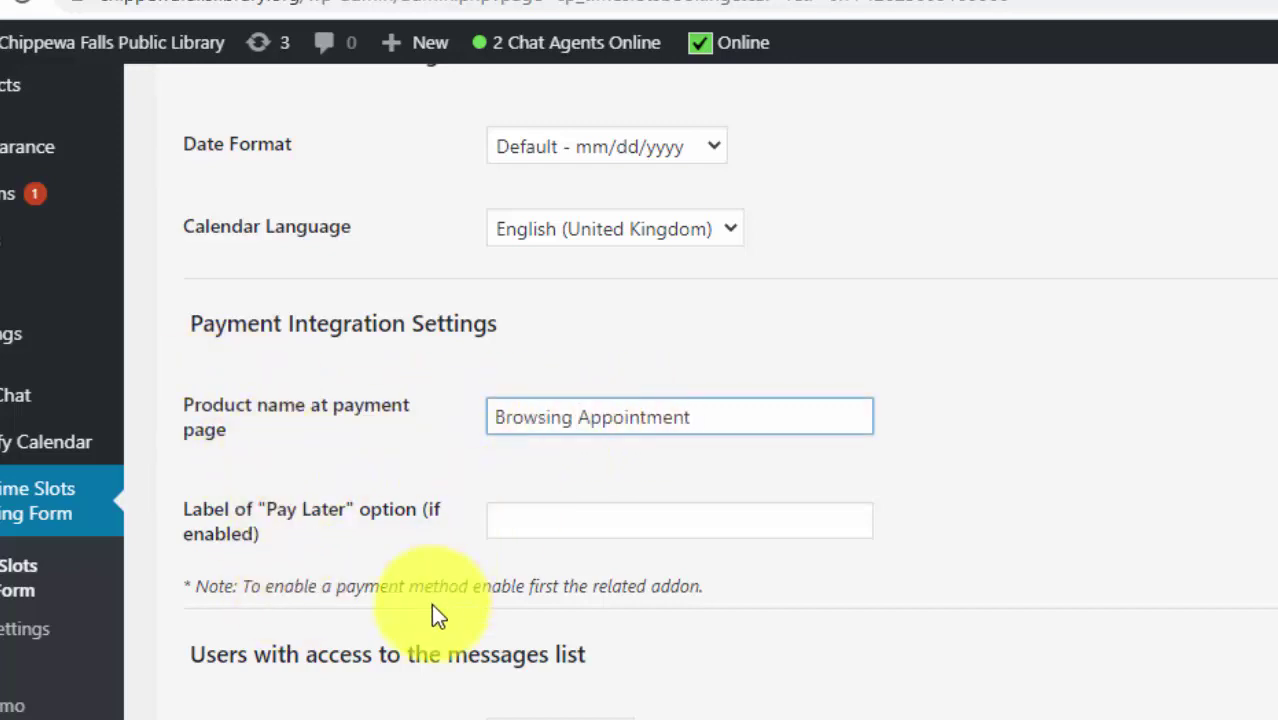
{"action": "scroll", "coordinate": [431, 603], "scroll_direction": "down", "scroll_amount": 3}
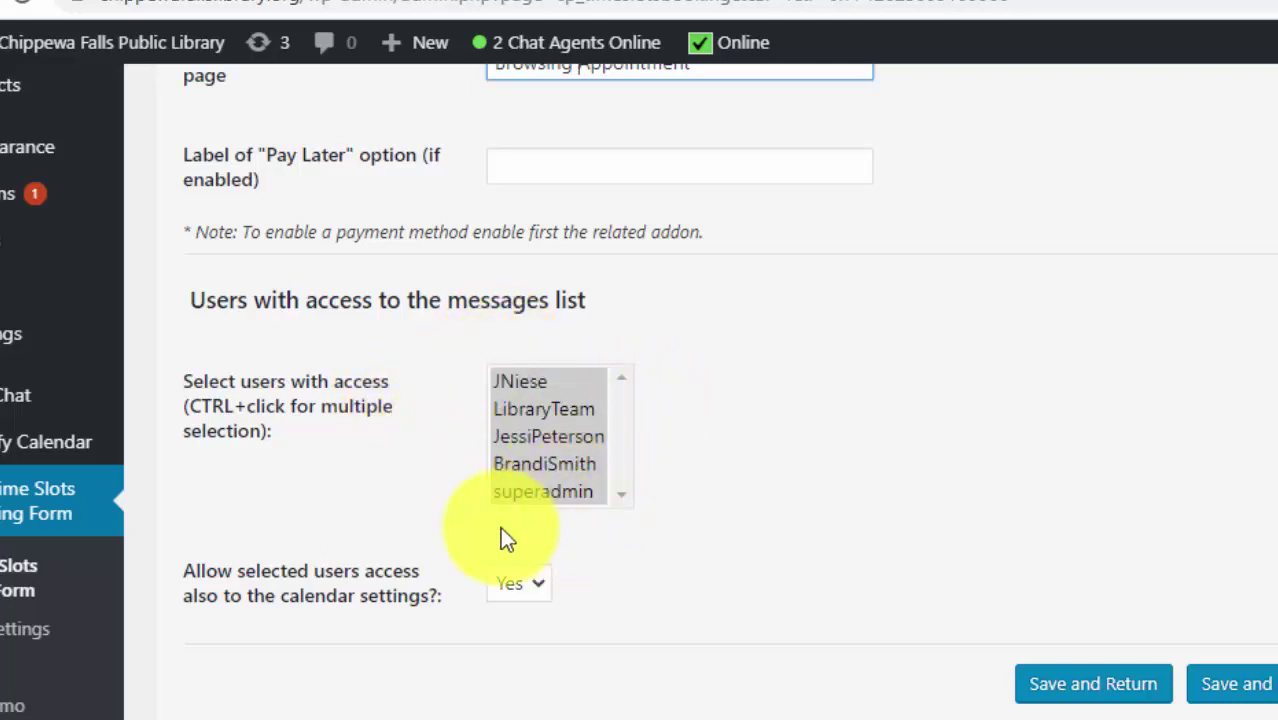
- In Notification Emails, fix the sender e-mail address by inserting the missing 'u'
{"action": "left_click", "coordinate": [1236, 683]}
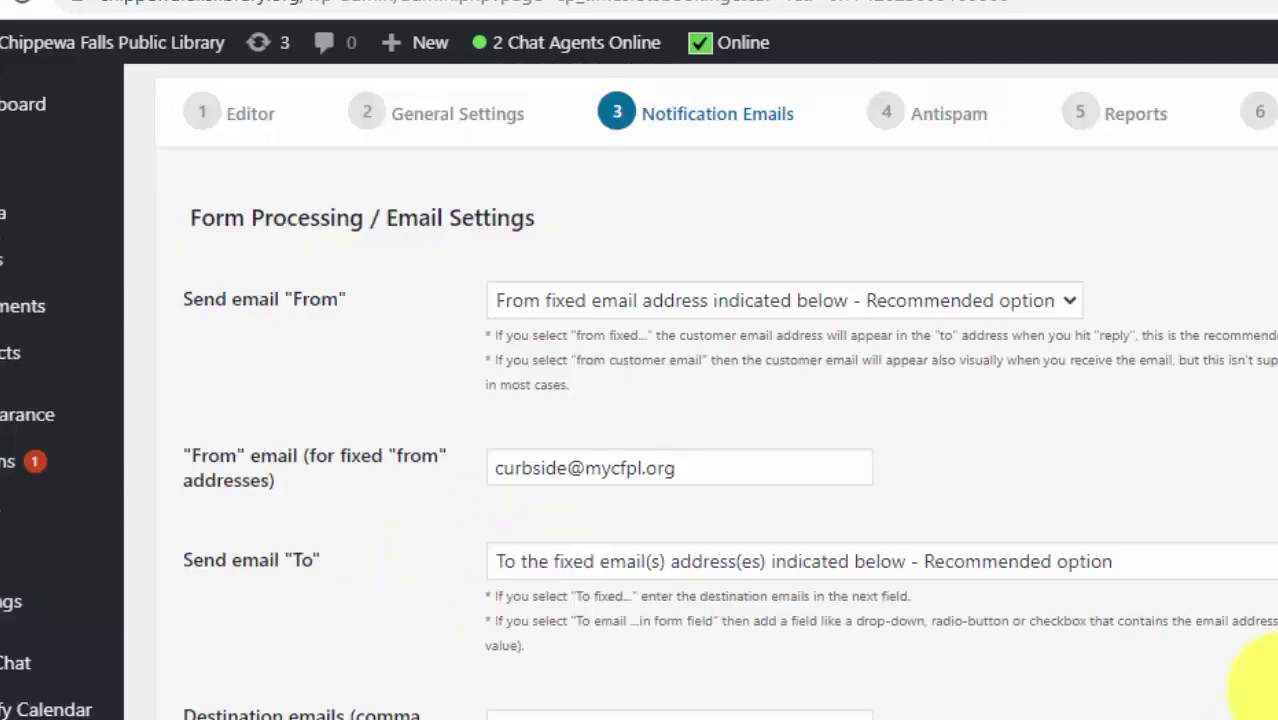
{"action": "left_click_drag", "start_coordinate": [708, 471], "coordinate": [476, 482]}
{"action": "left_click", "coordinate": [507, 468]}
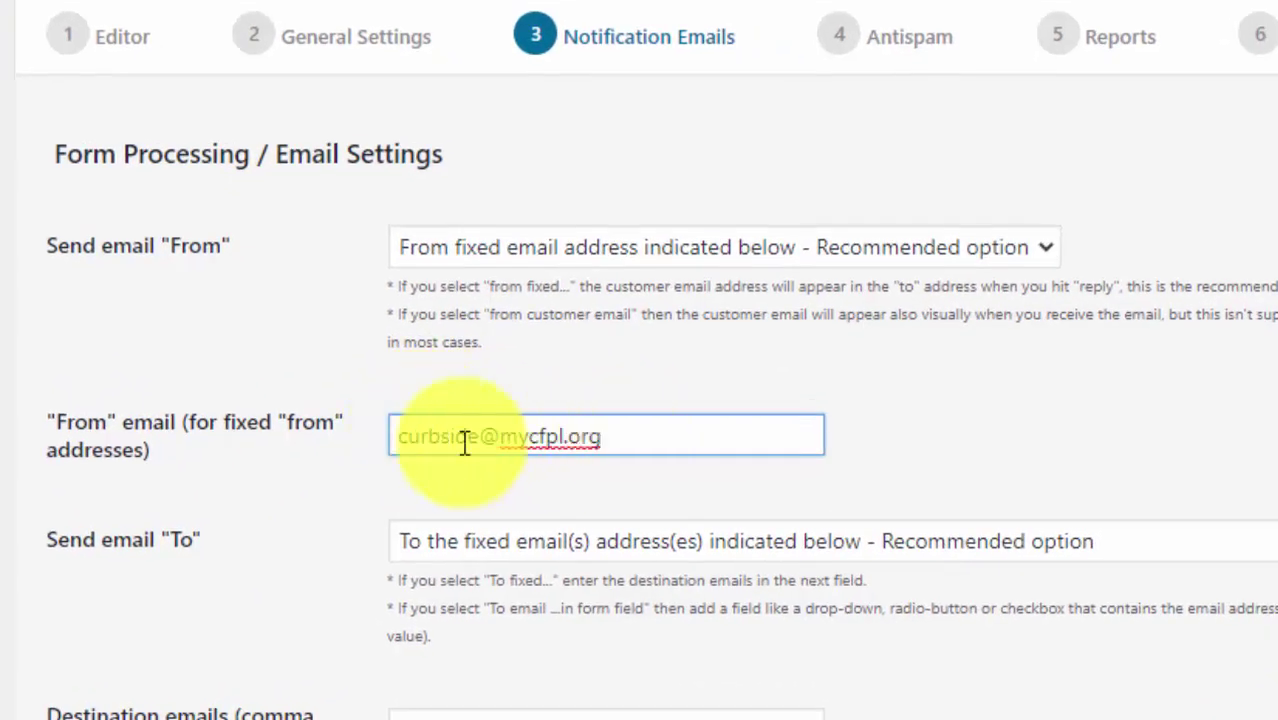
{"action": "type", "text": "u"}
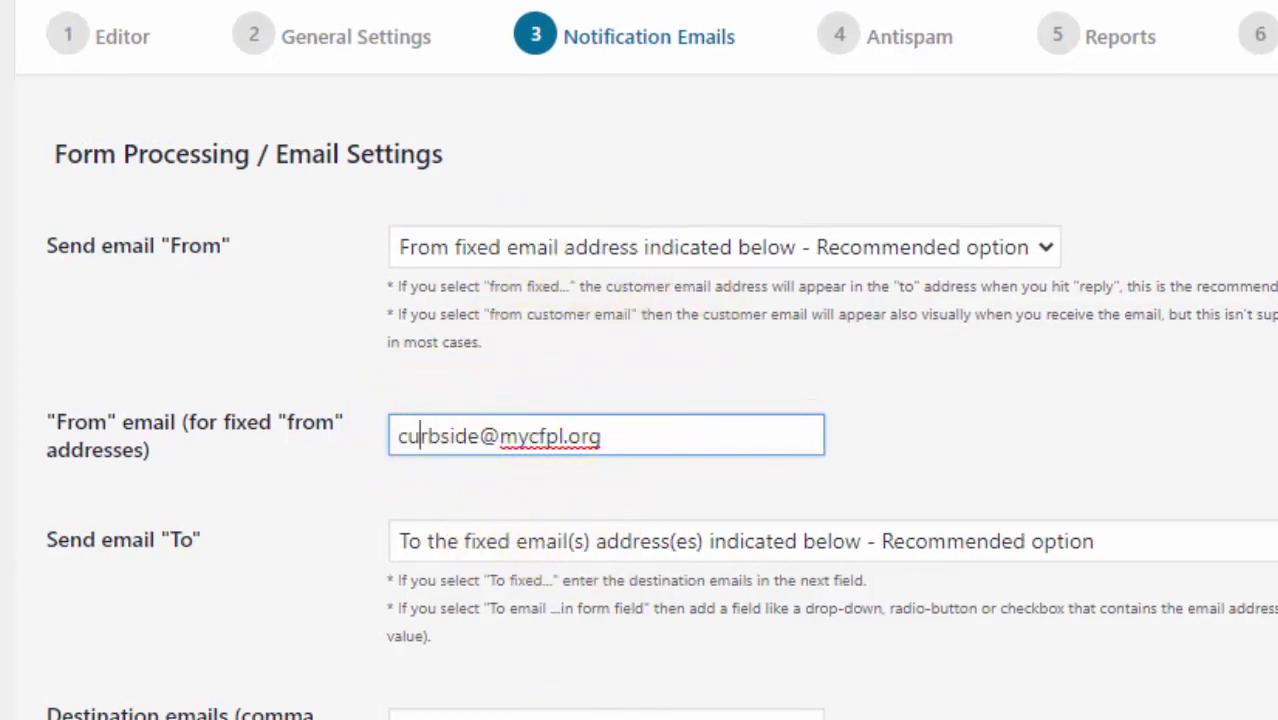
- Review the opening sentence of the Email Copy to User message
{"action": "scroll", "coordinate": [730, 714], "scroll_direction": "down", "scroll_amount": 6}
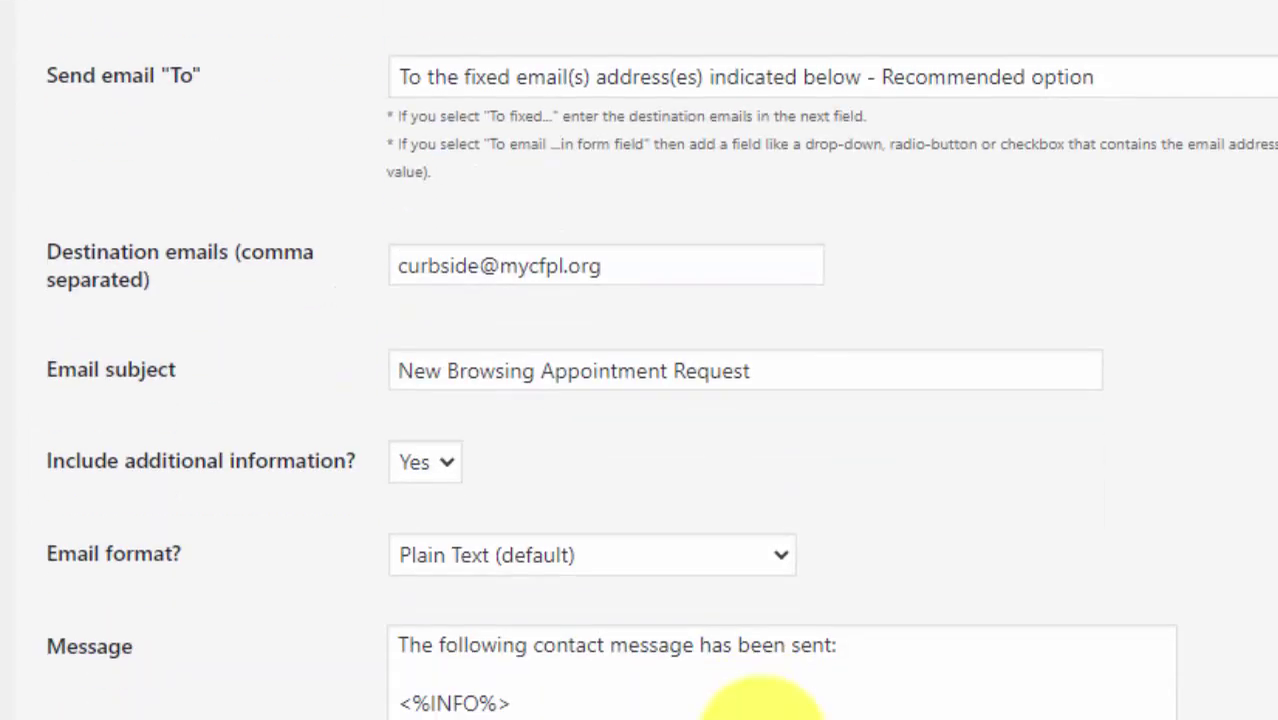
{"action": "scroll", "coordinate": [730, 714], "scroll_direction": "down", "scroll_amount": 5}
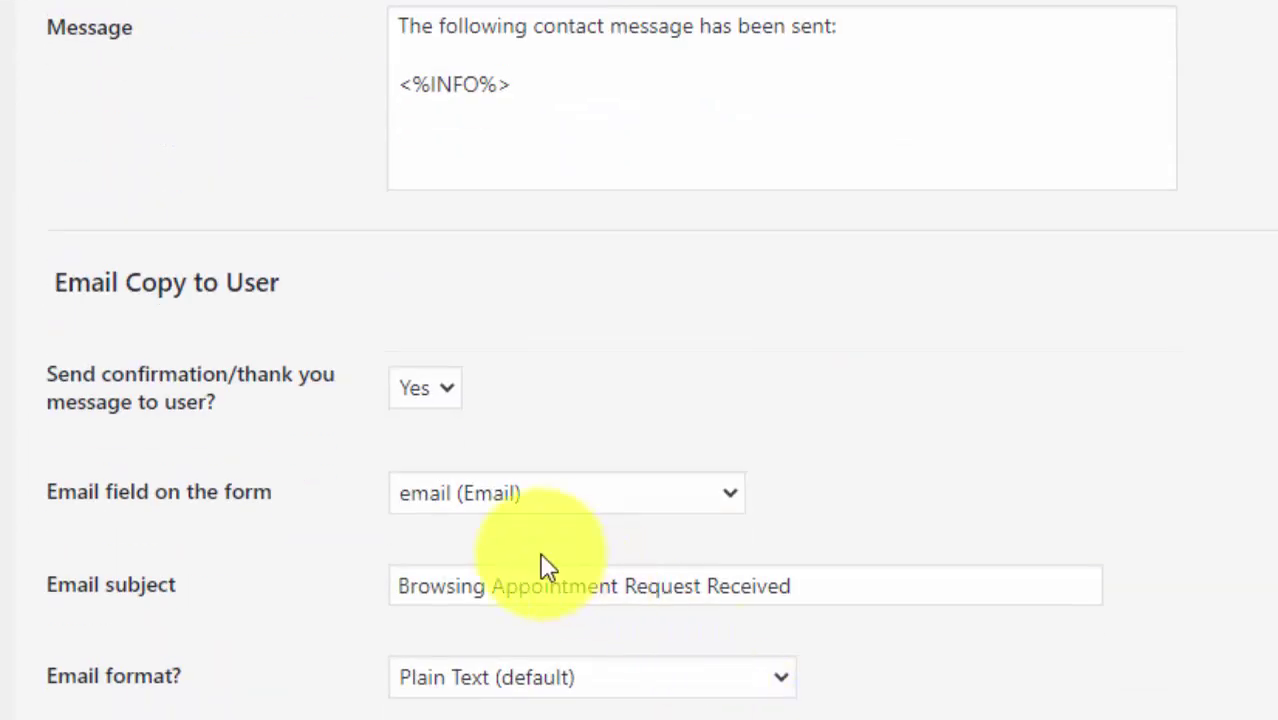
{"action": "scroll", "coordinate": [497, 580], "scroll_direction": "down", "scroll_amount": 3}
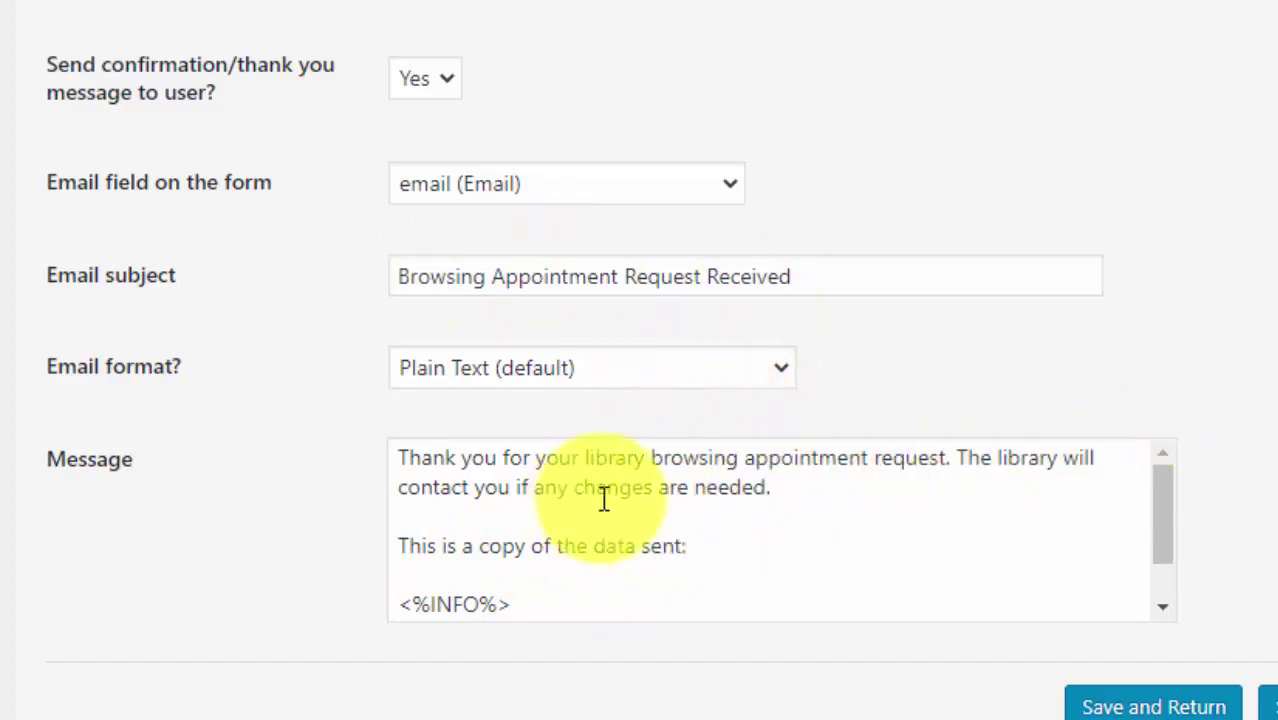
{"action": "left_click_drag", "start_coordinate": [793, 489], "coordinate": [351, 465]}
{"action": "left_click", "coordinate": [571, 505]}
- Move past the Antispam captcha settings to the Reports step
{"action": "left_click", "coordinate": [708, 459]}
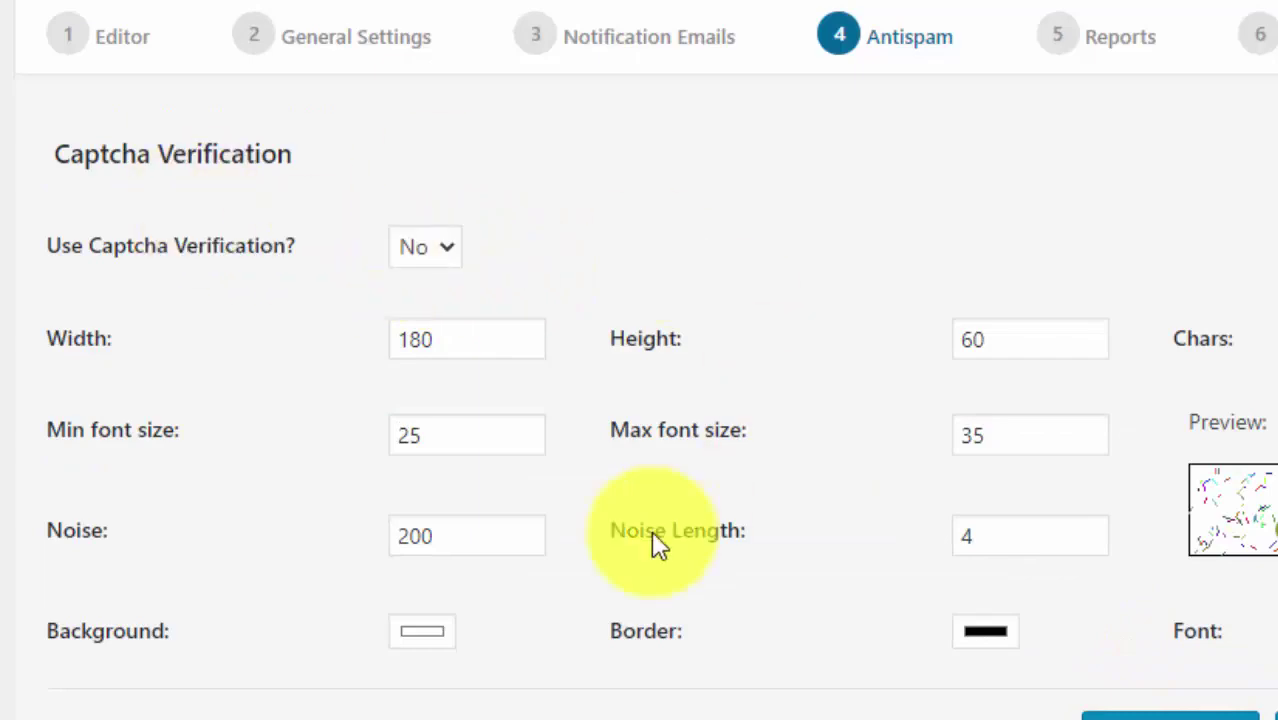
{"action": "left_click", "coordinate": [1140, 540]}
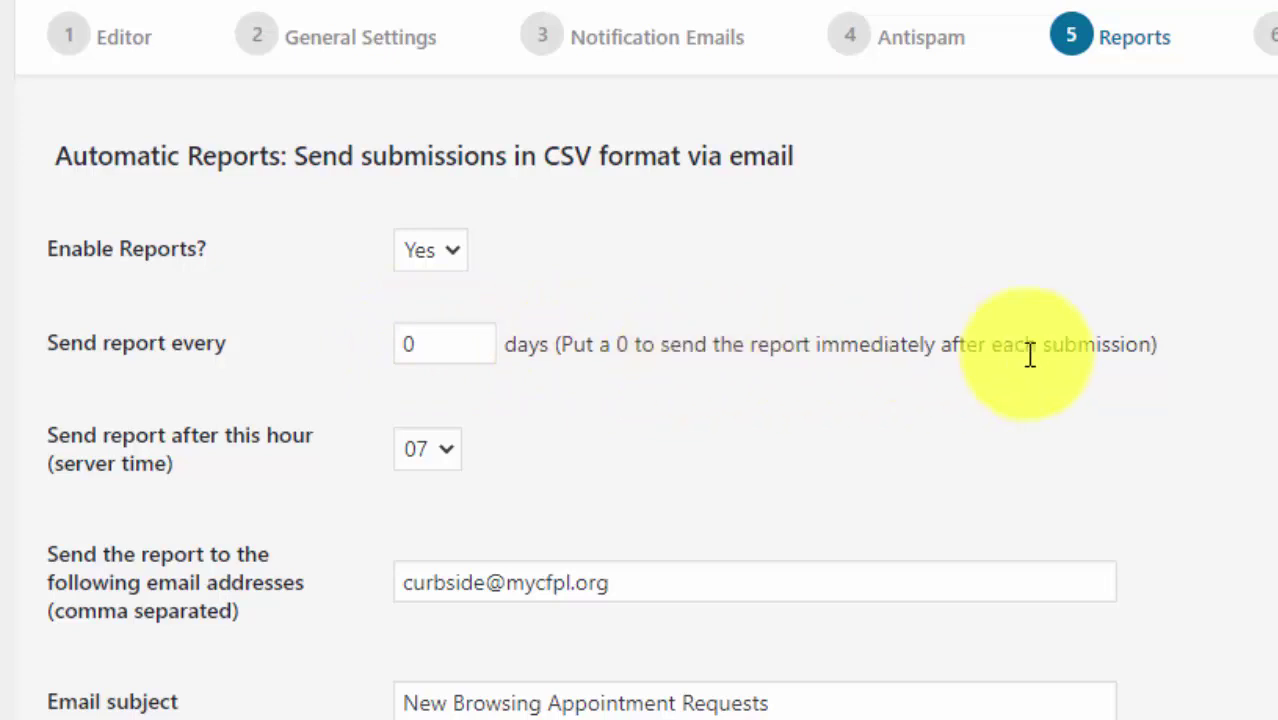
- Try a report interval of 1 day, then keep it at 0 days for immediate reports
{"action": "left_click_drag", "start_coordinate": [1178, 357], "coordinate": [565, 338]}
{"action": "left_click", "coordinate": [695, 333]}
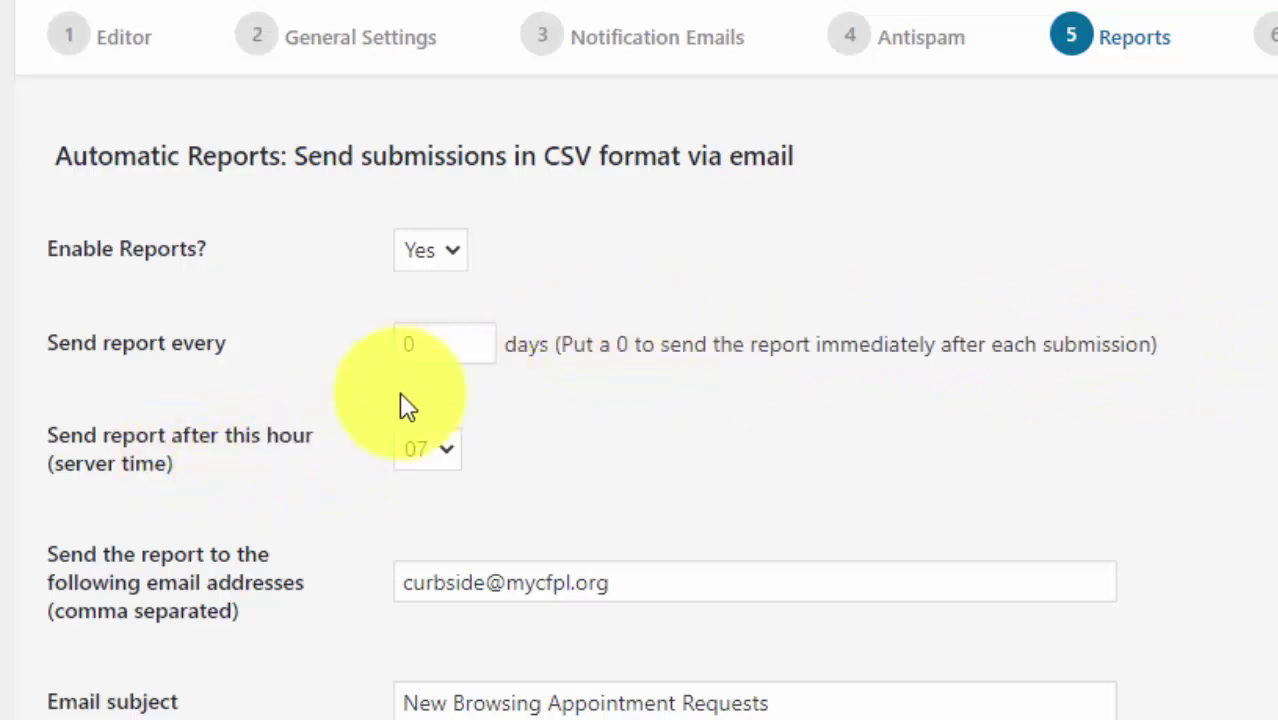
{"action": "left_click", "coordinate": [410, 344]}
{"action": "type", "text": "1"}
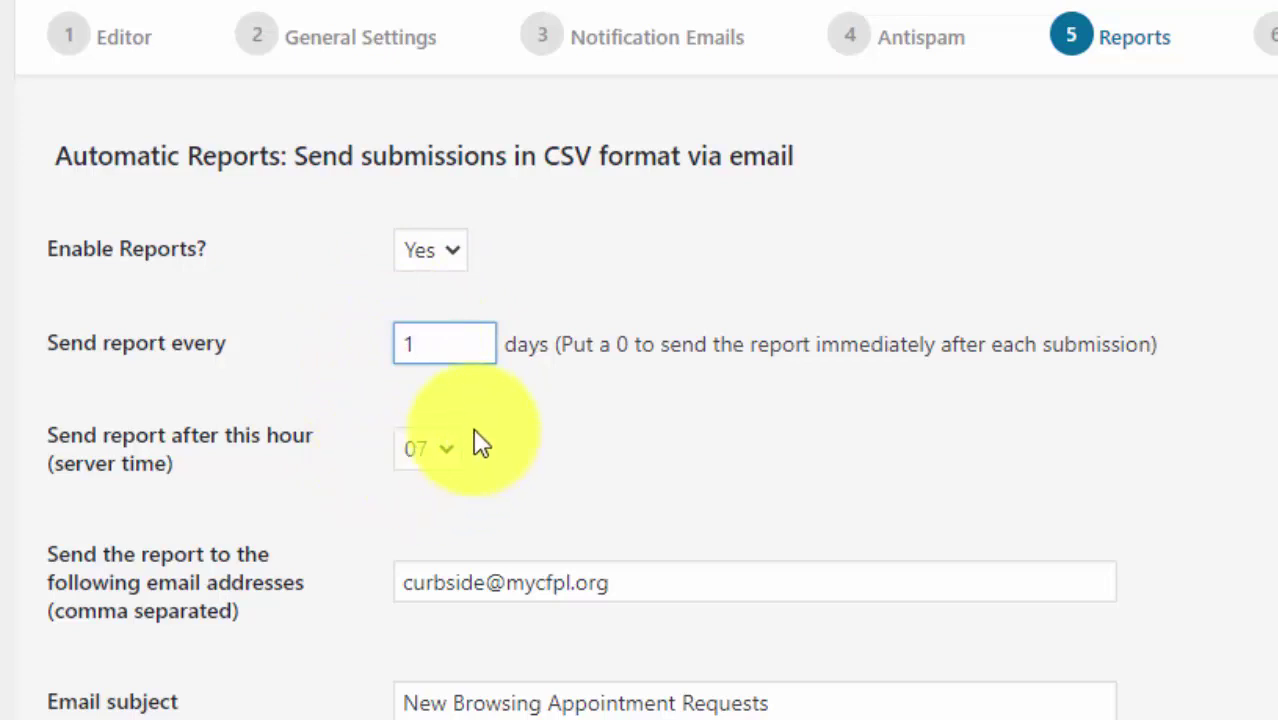
{"action": "left_click_drag", "start_coordinate": [439, 330], "coordinate": [347, 350]}
{"action": "left_click", "coordinate": [682, 371]}
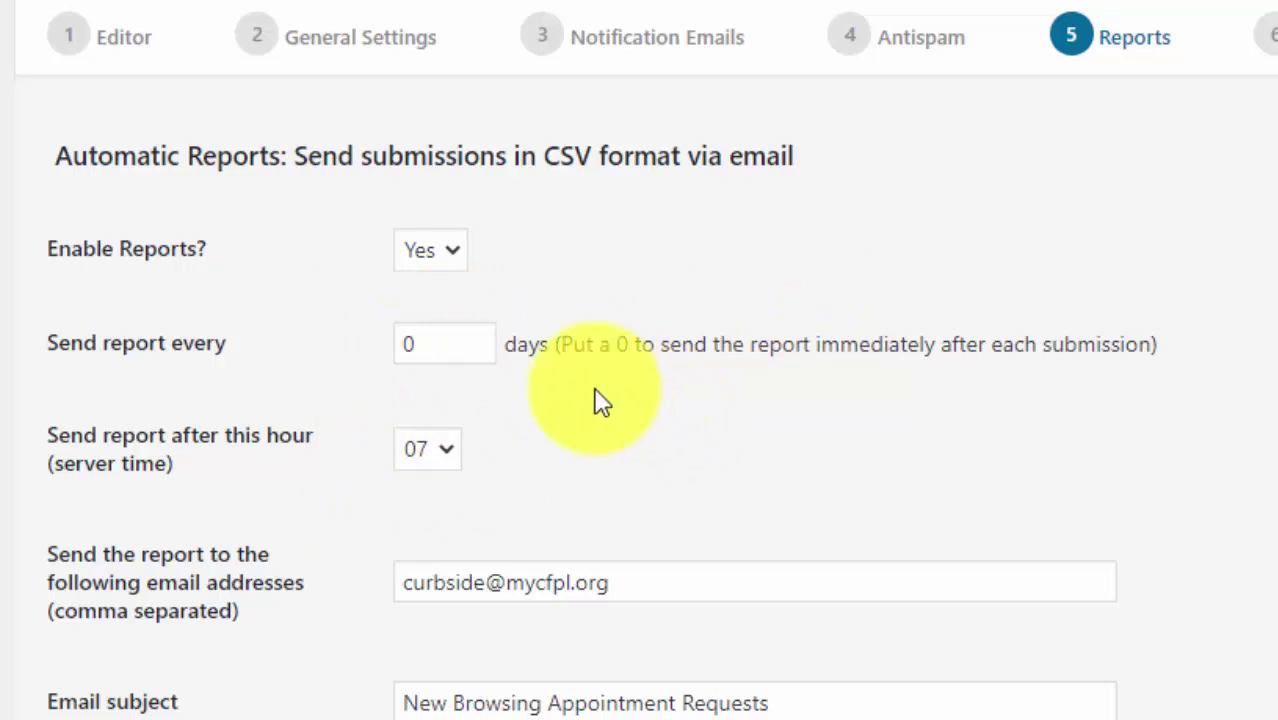
- Review the report recipient e-mail fields, then save and return to the calendars list
{"action": "scroll", "coordinate": [584, 400], "scroll_direction": "down", "scroll_amount": 3}
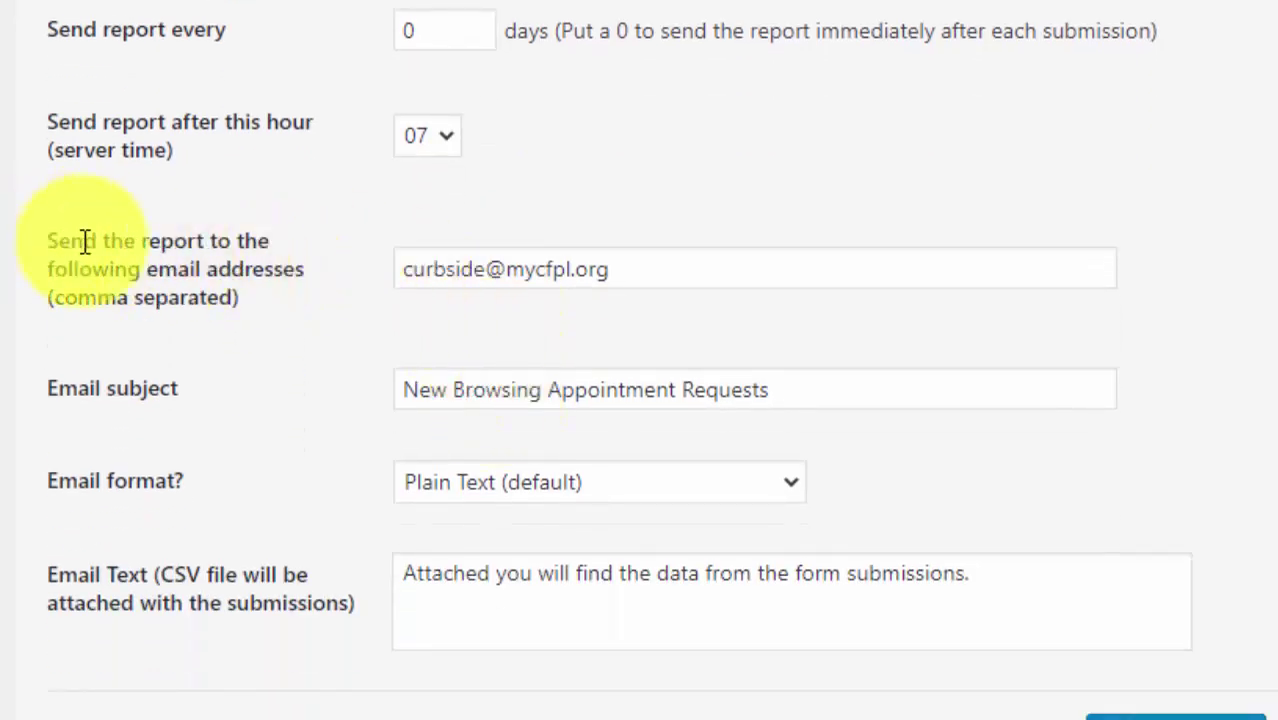
{"action": "left_click_drag", "start_coordinate": [48, 242], "coordinate": [271, 294]}
{"action": "left_click", "coordinate": [552, 272]}
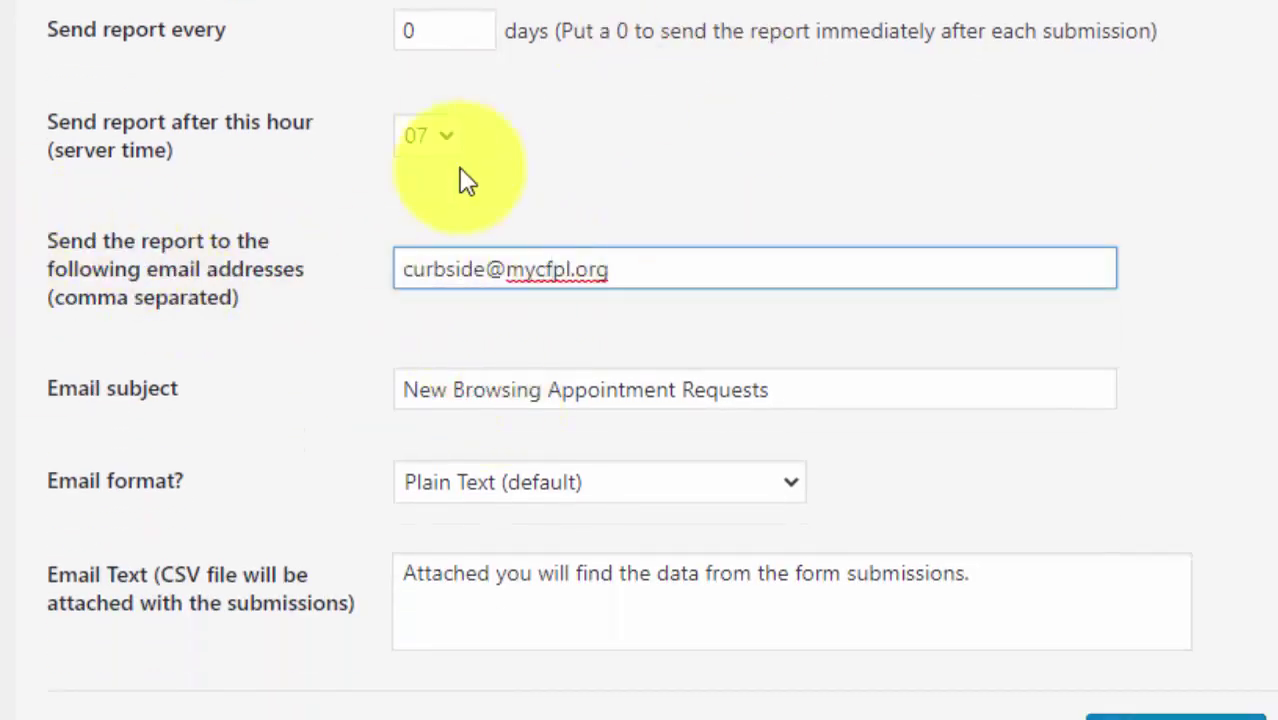
{"action": "scroll", "coordinate": [599, 470], "scroll_direction": "up", "scroll_amount": 5}
{"action": "scroll", "coordinate": [600, 480], "scroll_direction": "down", "scroll_amount": 2}
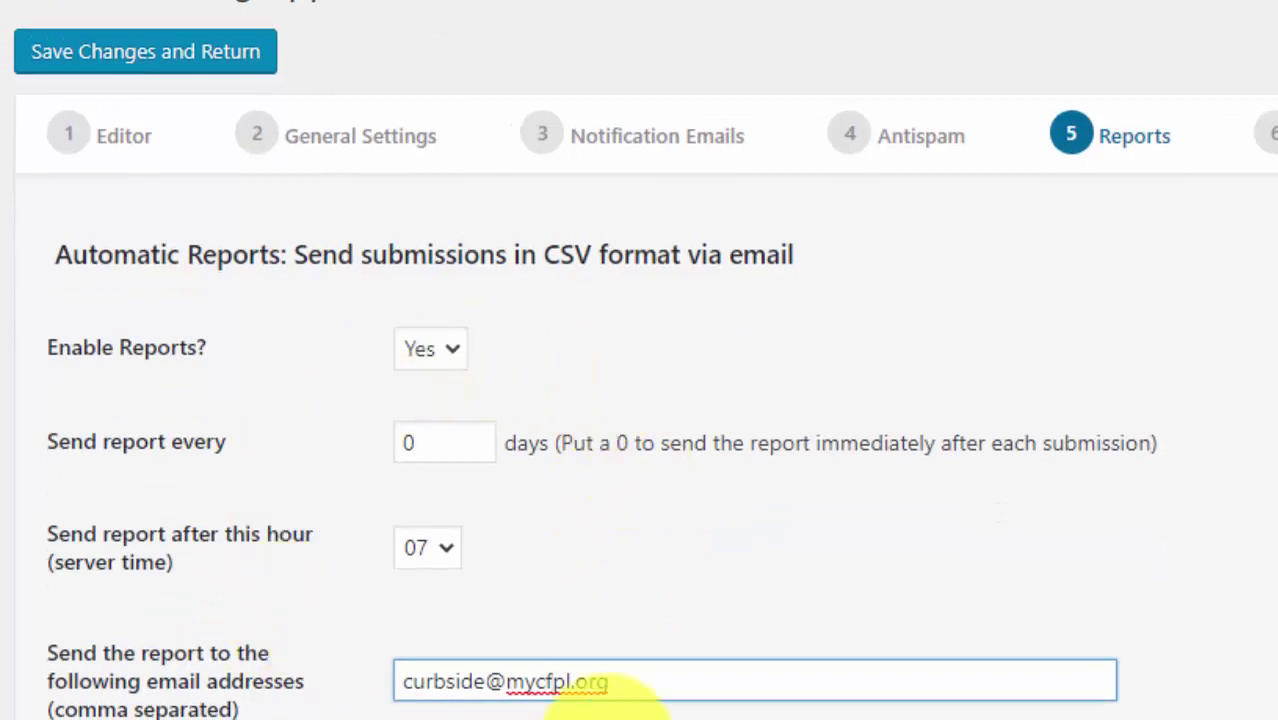
{"action": "scroll", "coordinate": [390, 670], "scroll_direction": "down", "scroll_amount": 1}
{"action": "scroll", "coordinate": [390, 670], "scroll_direction": "down", "scroll_amount": 3}
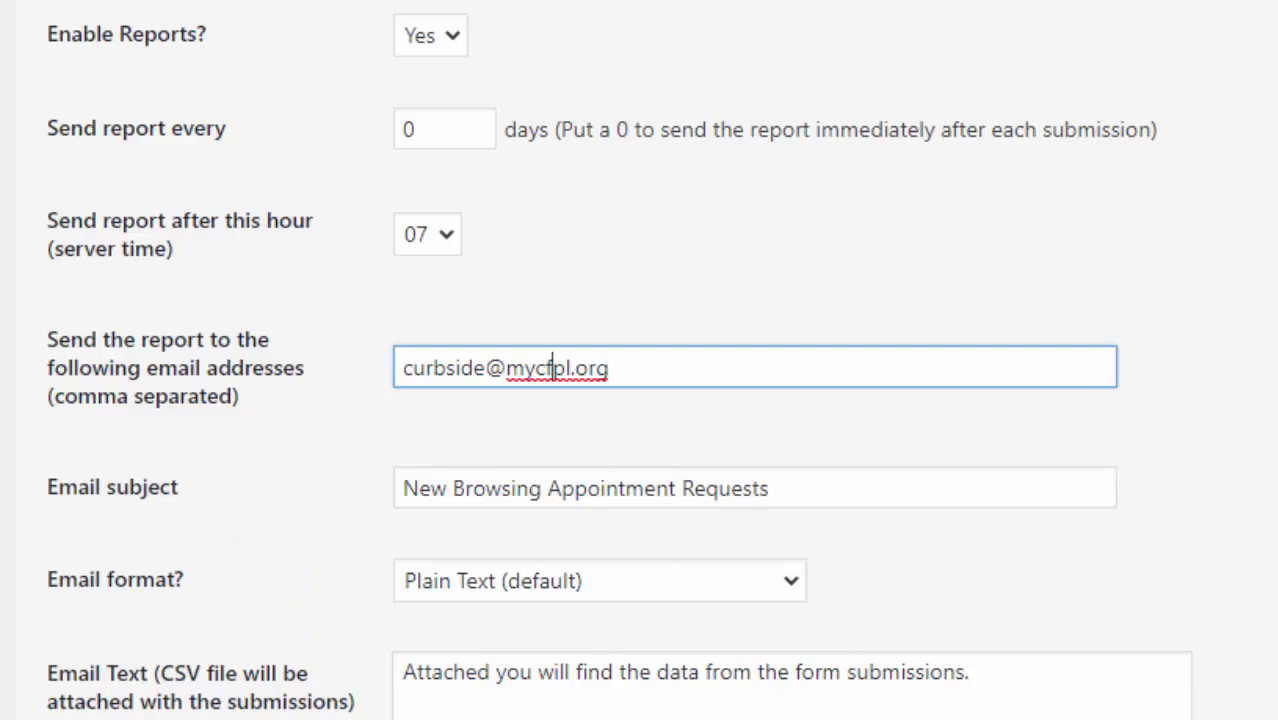
{"action": "scroll", "coordinate": [640, 400], "scroll_direction": "up", "scroll_amount": 3}
{"action": "scroll", "coordinate": [1148, 700], "scroll_direction": "down", "scroll_amount": 5}
{"action": "left_click", "coordinate": [1148, 700]}
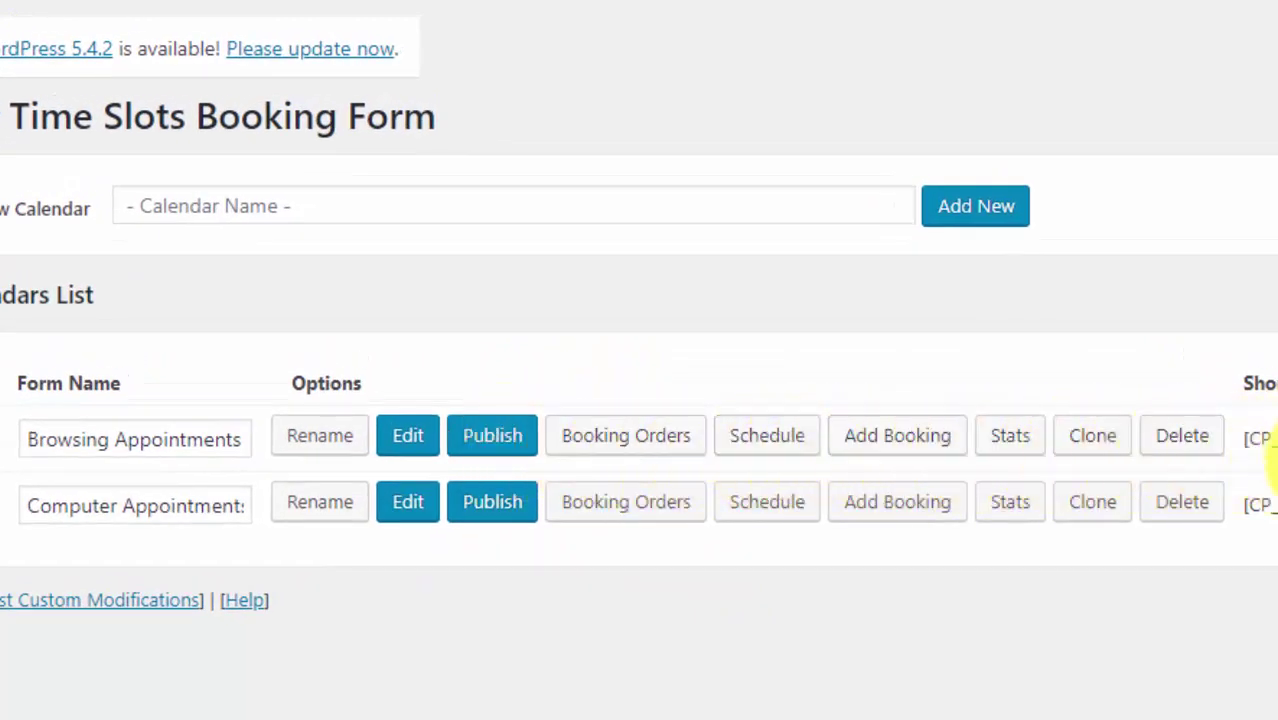
- Open the Browsing Appointments booking orders, keeping the form filter on Browsing Appointments
{"action": "left_click", "coordinate": [620, 450]}
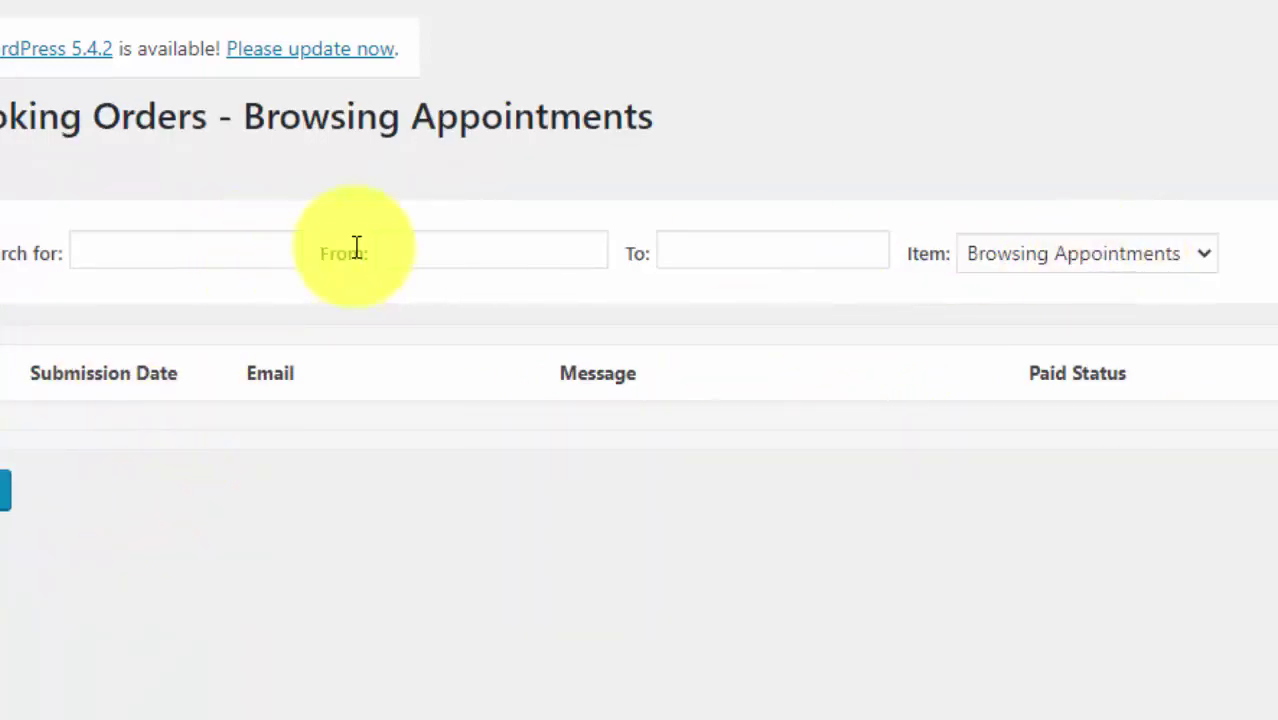
{"action": "left_click", "coordinate": [1122, 248]}
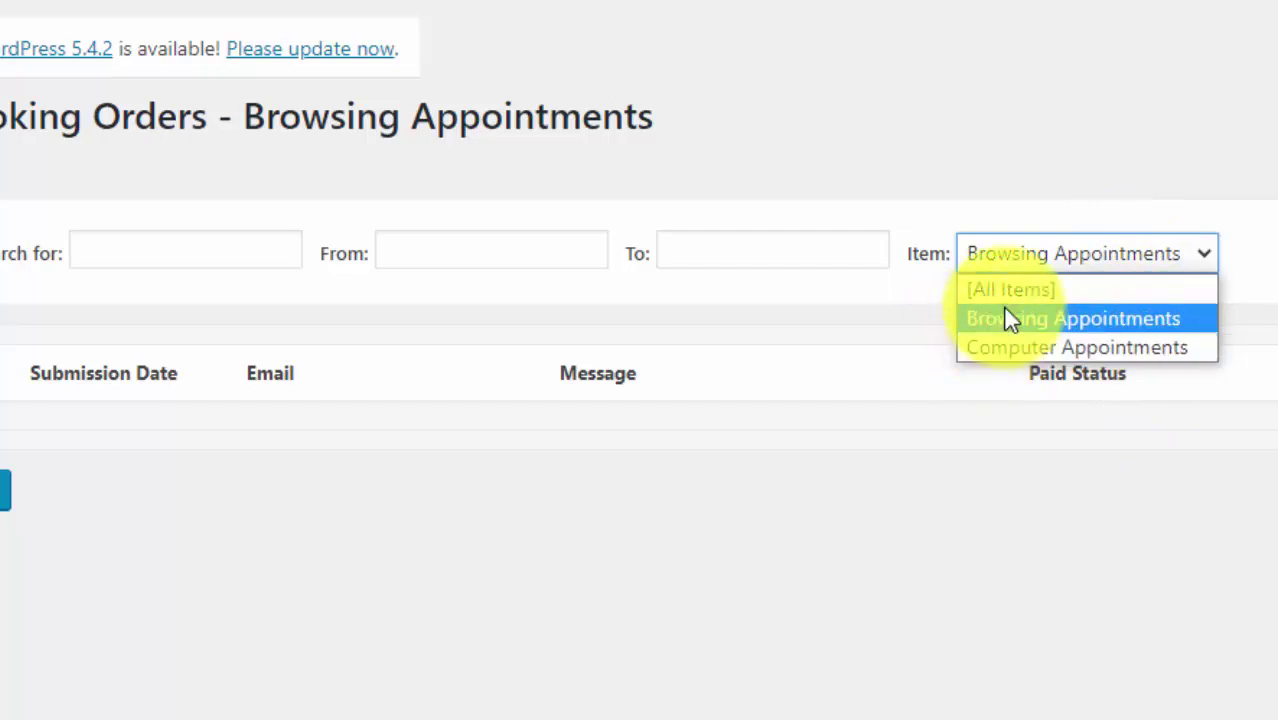
{"action": "left_click", "coordinate": [399, 284]}
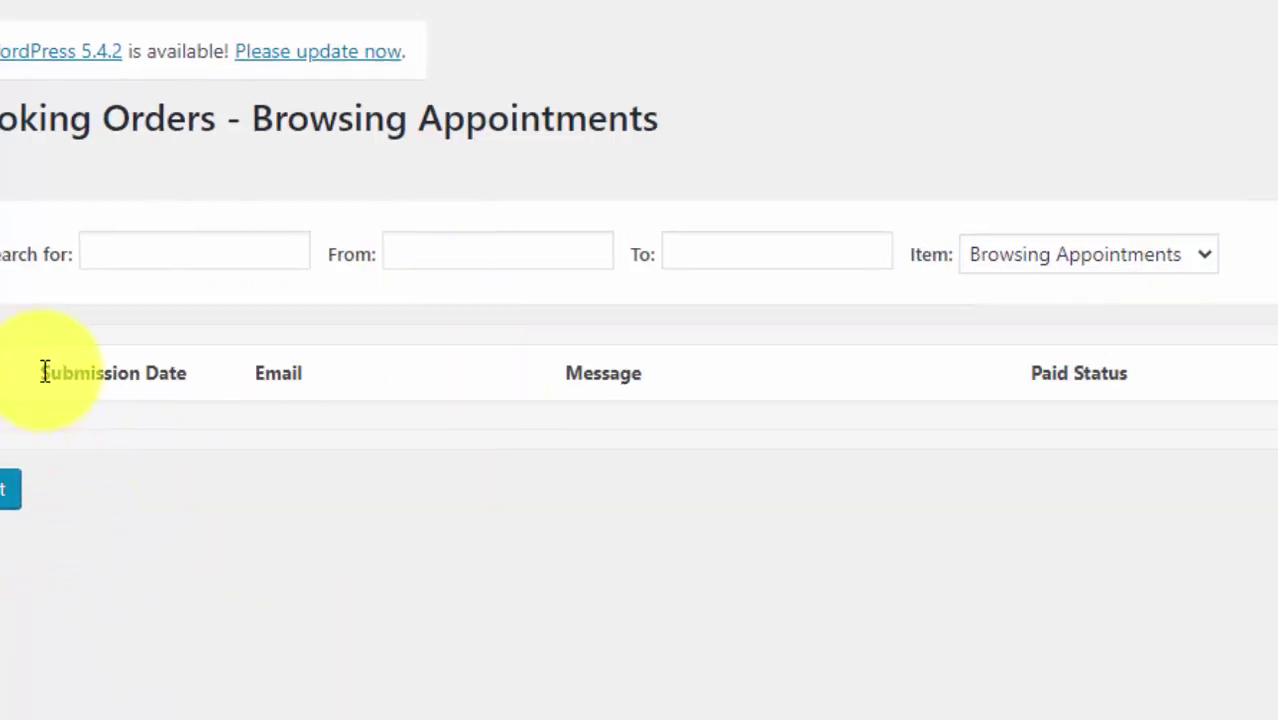
- Set both From and To dates to July 24 and export the orders to CSV
{"action": "left_click", "coordinate": [513, 251]}
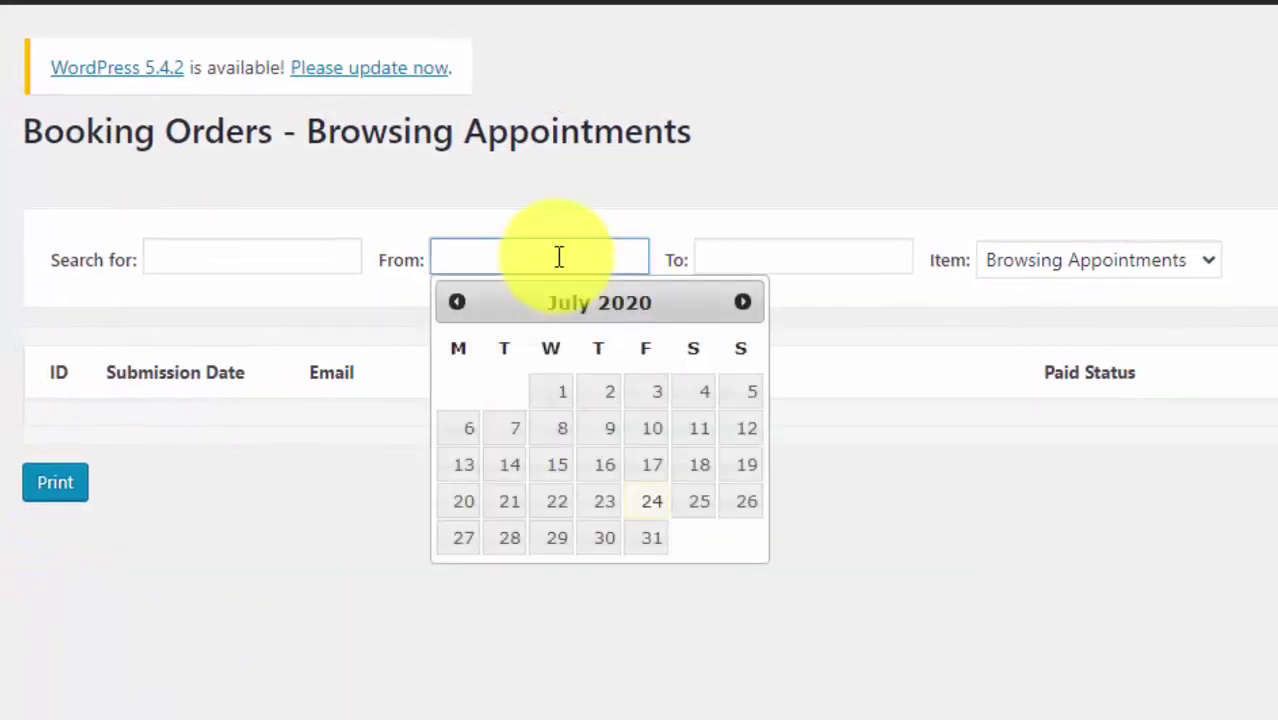
{"action": "left_click", "coordinate": [655, 510]}
{"action": "left_click", "coordinate": [745, 259]}
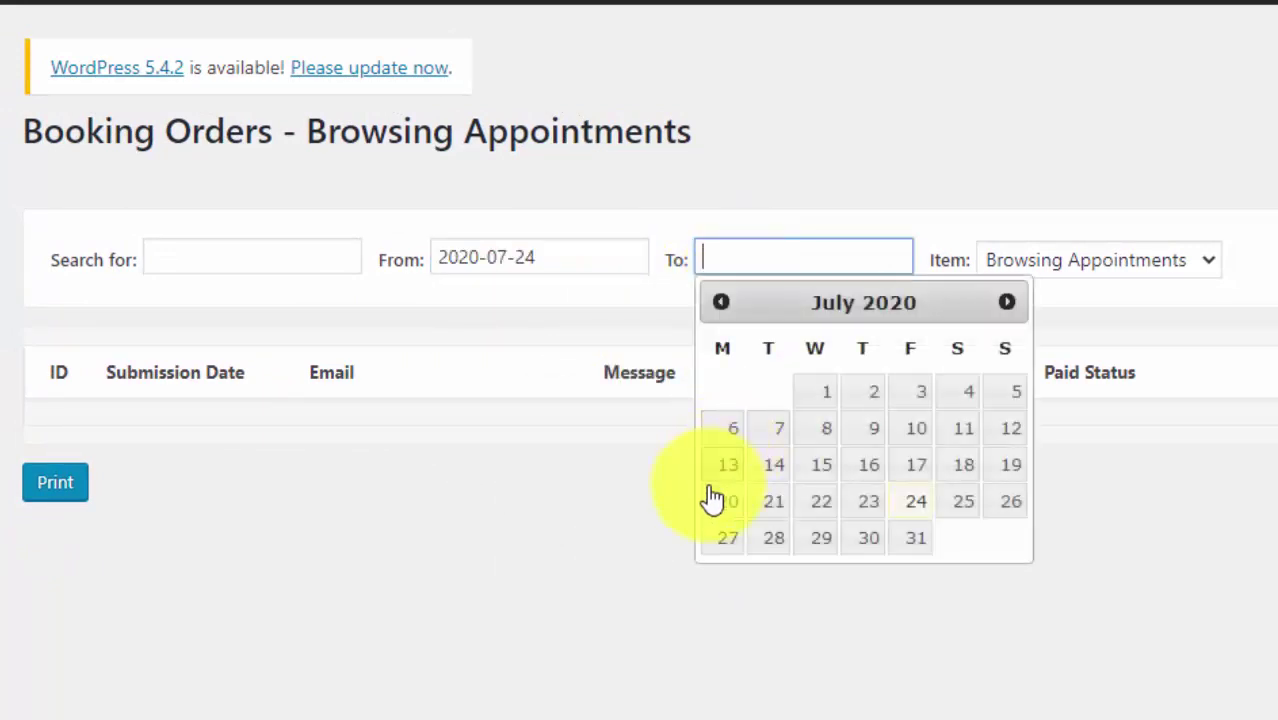
{"action": "left_click", "coordinate": [914, 502]}
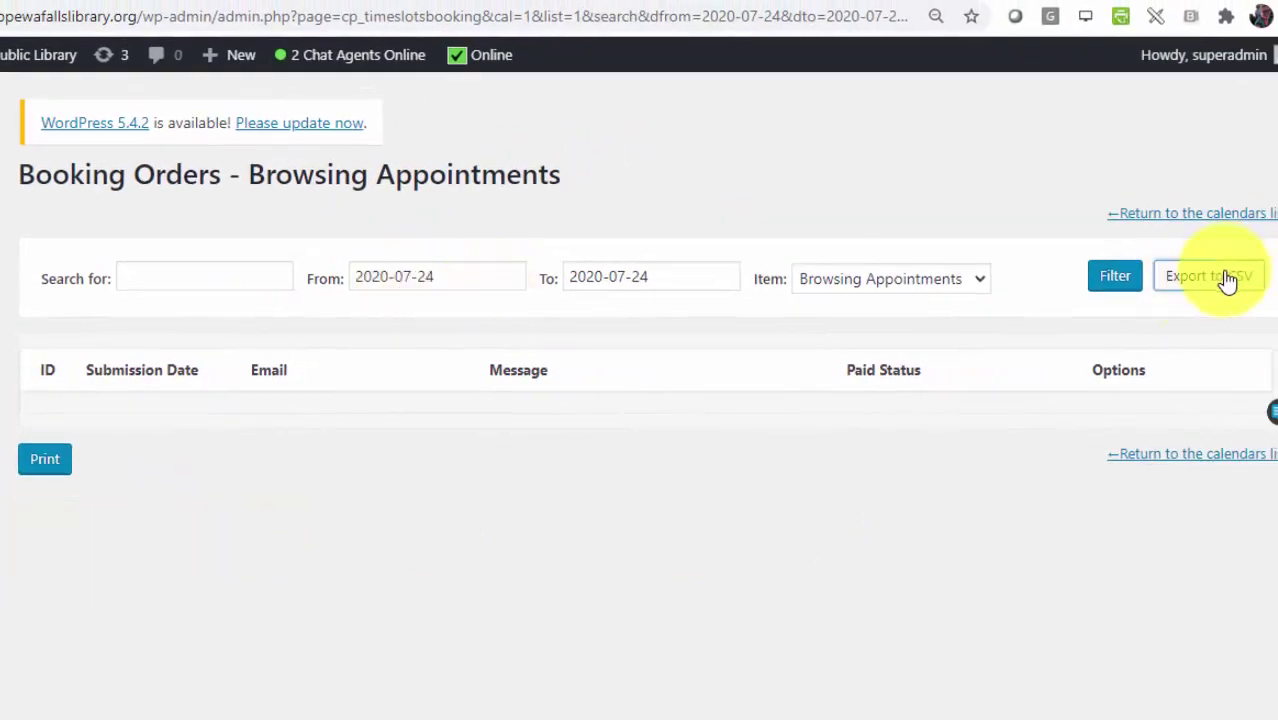
{"action": "left_click", "coordinate": [1208, 276]}
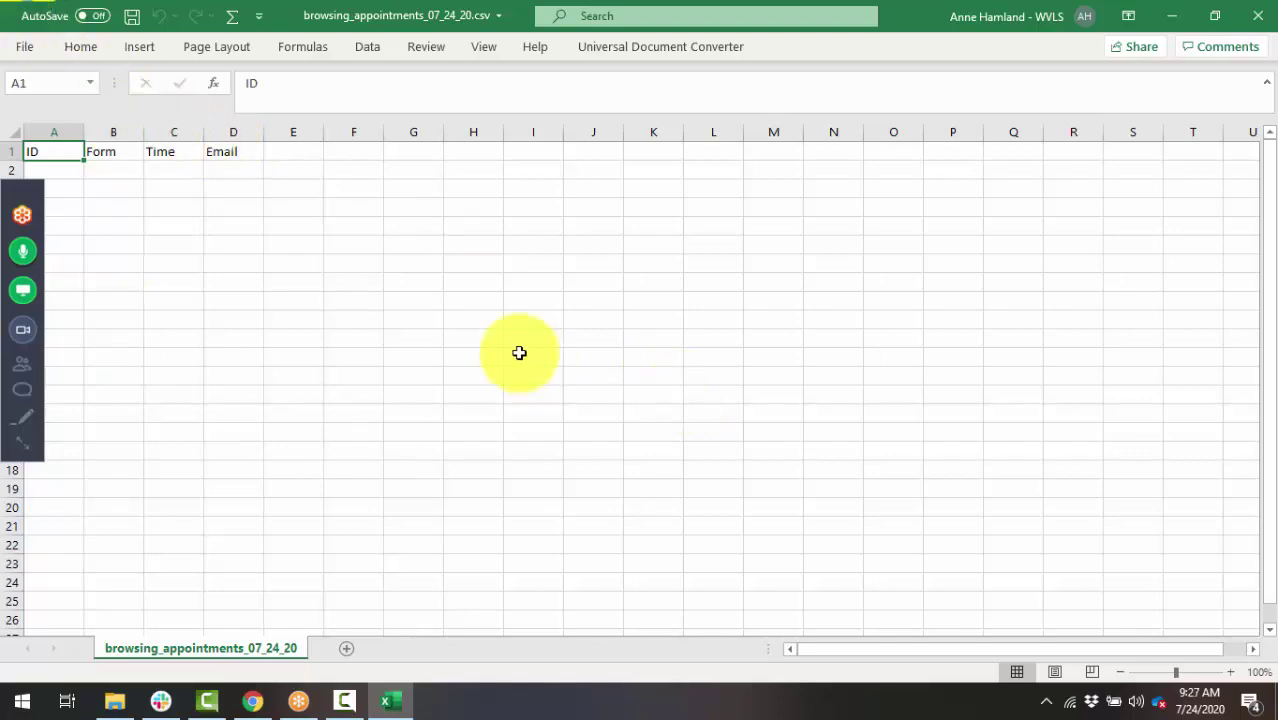
- Close browsing_appointments_07_24_20.csv in Excel after checking its ID, Form, Time and Email headers
{"action": "left_click", "coordinate": [1258, 15]}
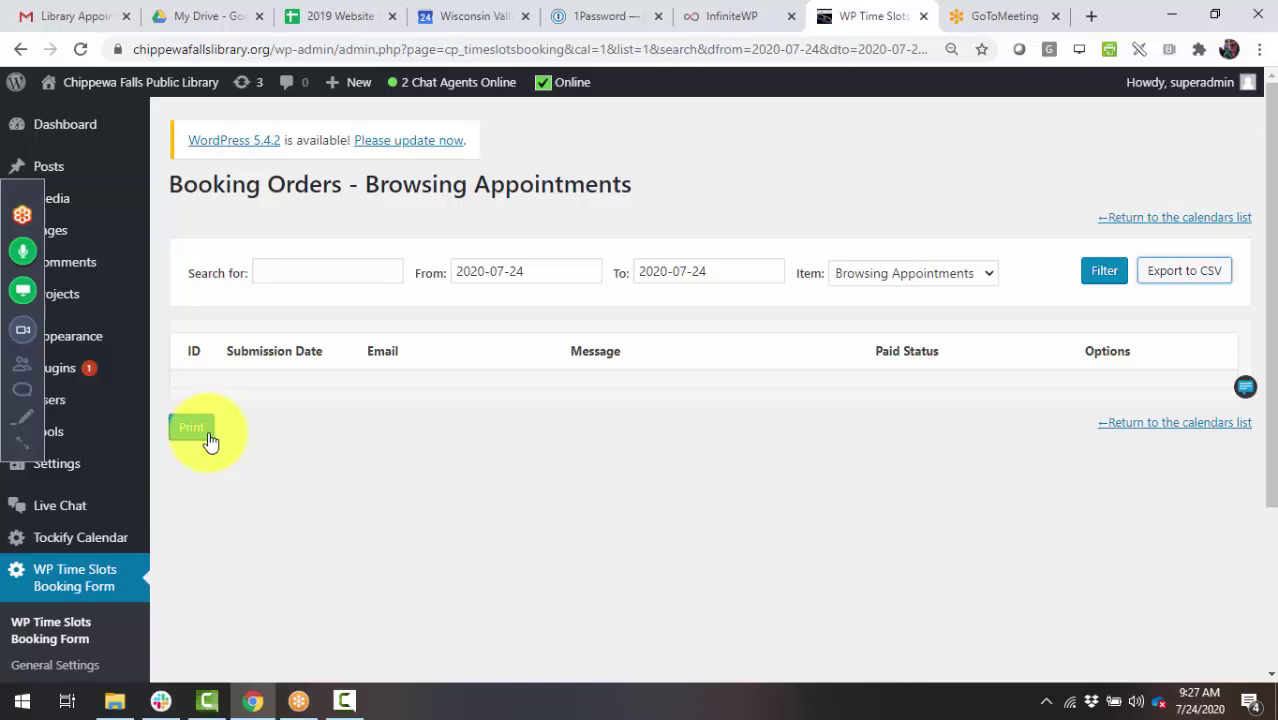
- Reopen the unfiltered Browsing Appointments orders, dismiss the From date picker, and return to the forms list
{"action": "left_click", "coordinate": [16, 50]}
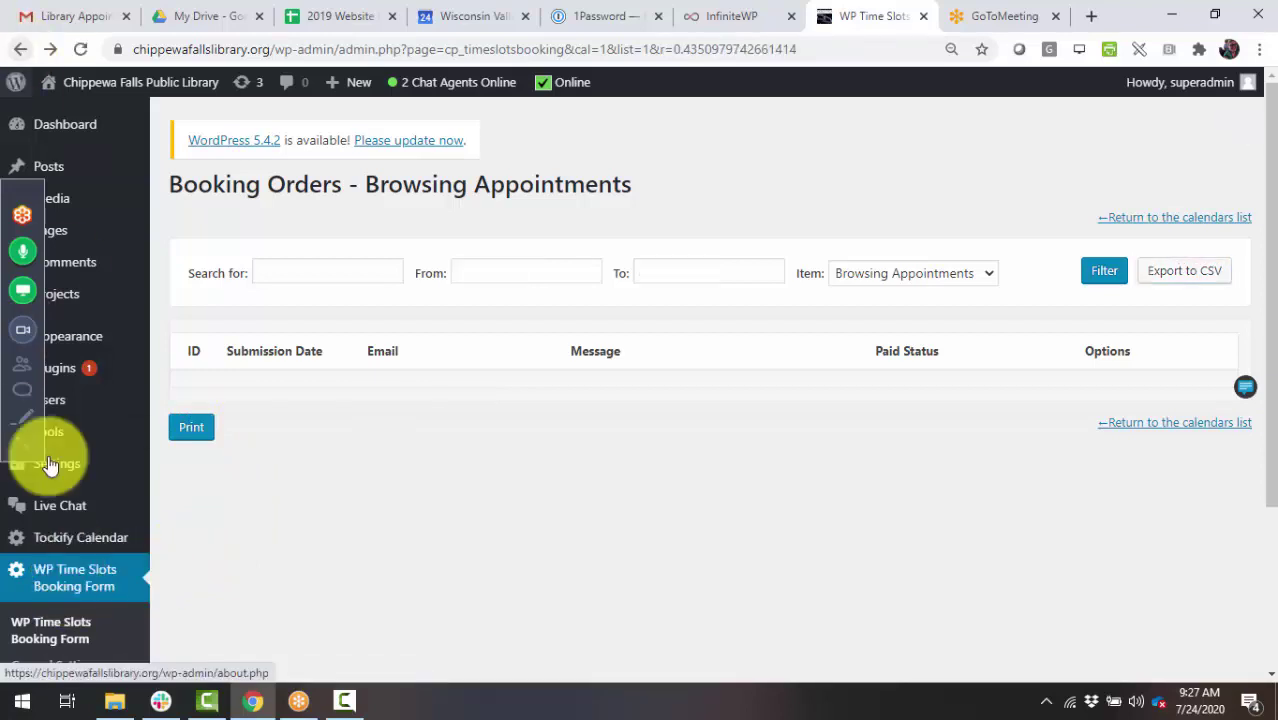
{"action": "left_click", "coordinate": [81, 580]}
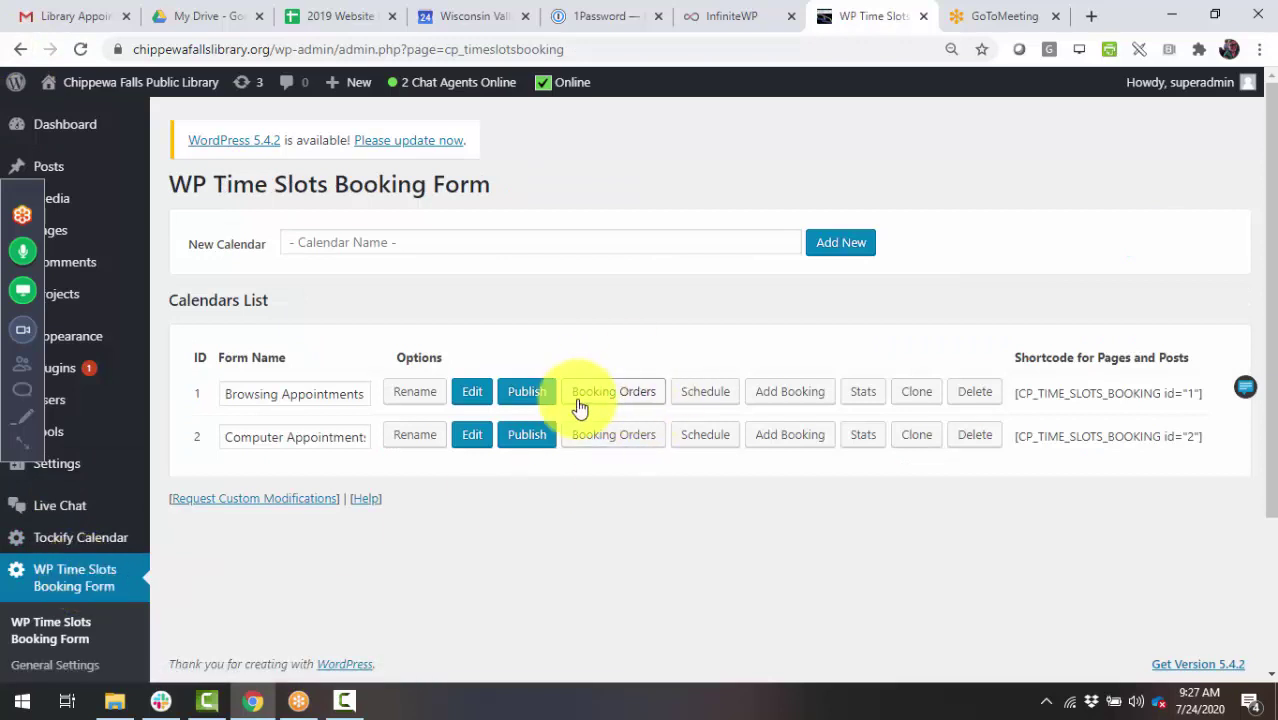
{"action": "left_click", "coordinate": [591, 404]}
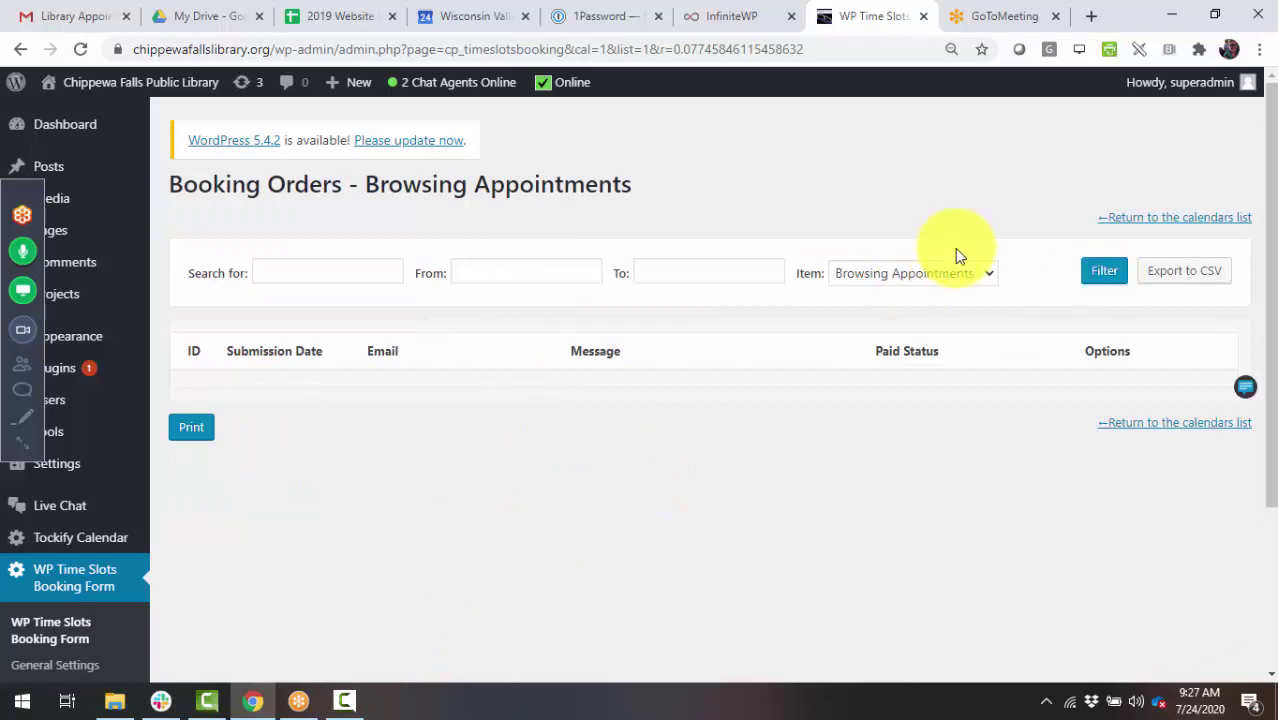
{"action": "left_click", "coordinate": [485, 270]}
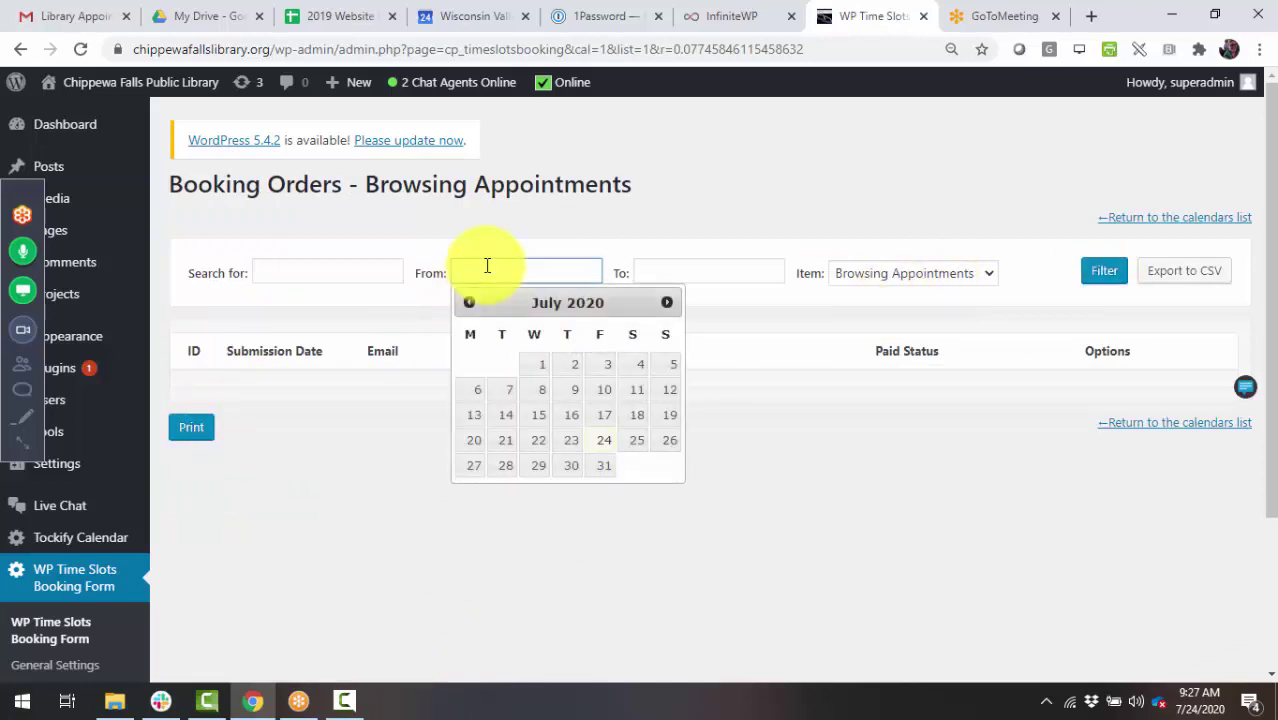
{"action": "left_click", "coordinate": [418, 440]}
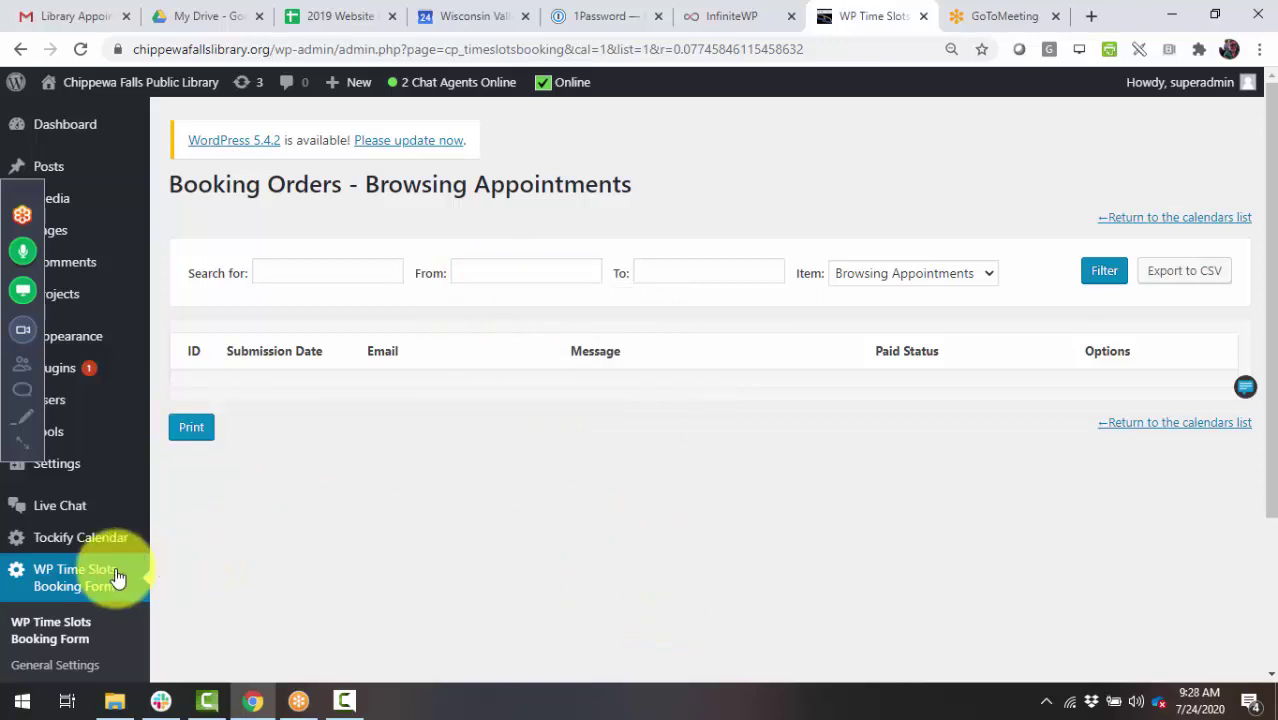
{"action": "left_click", "coordinate": [80, 575]}
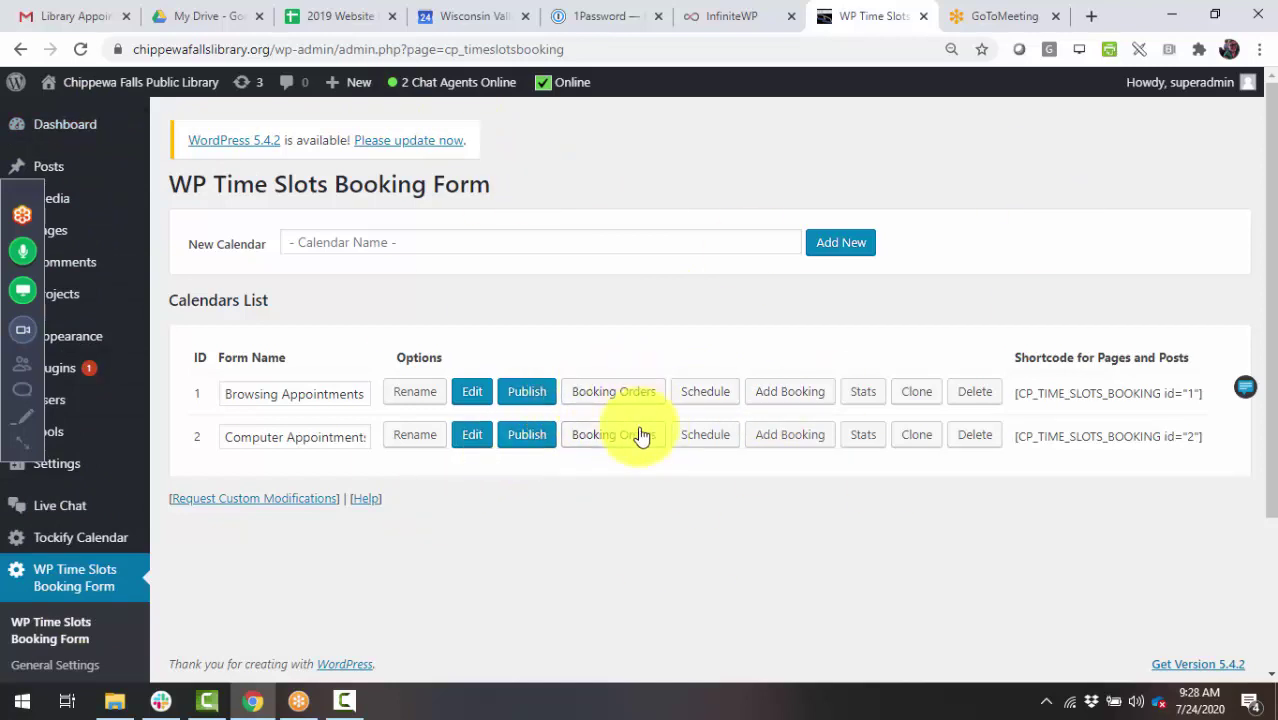
- View the Browsing Appointments schedule for Jul 24 2020 in Day view, then switch to list view
{"action": "left_click", "coordinate": [728, 397]}
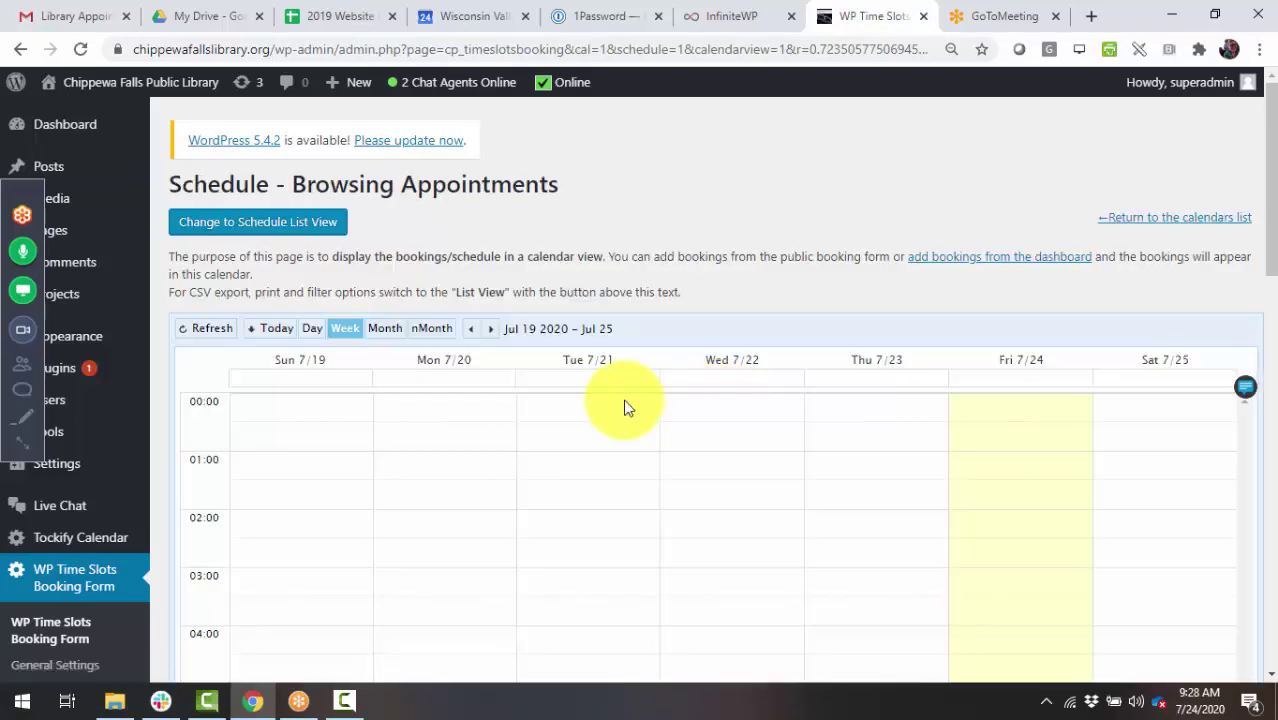
{"action": "left_click", "coordinate": [304, 330]}
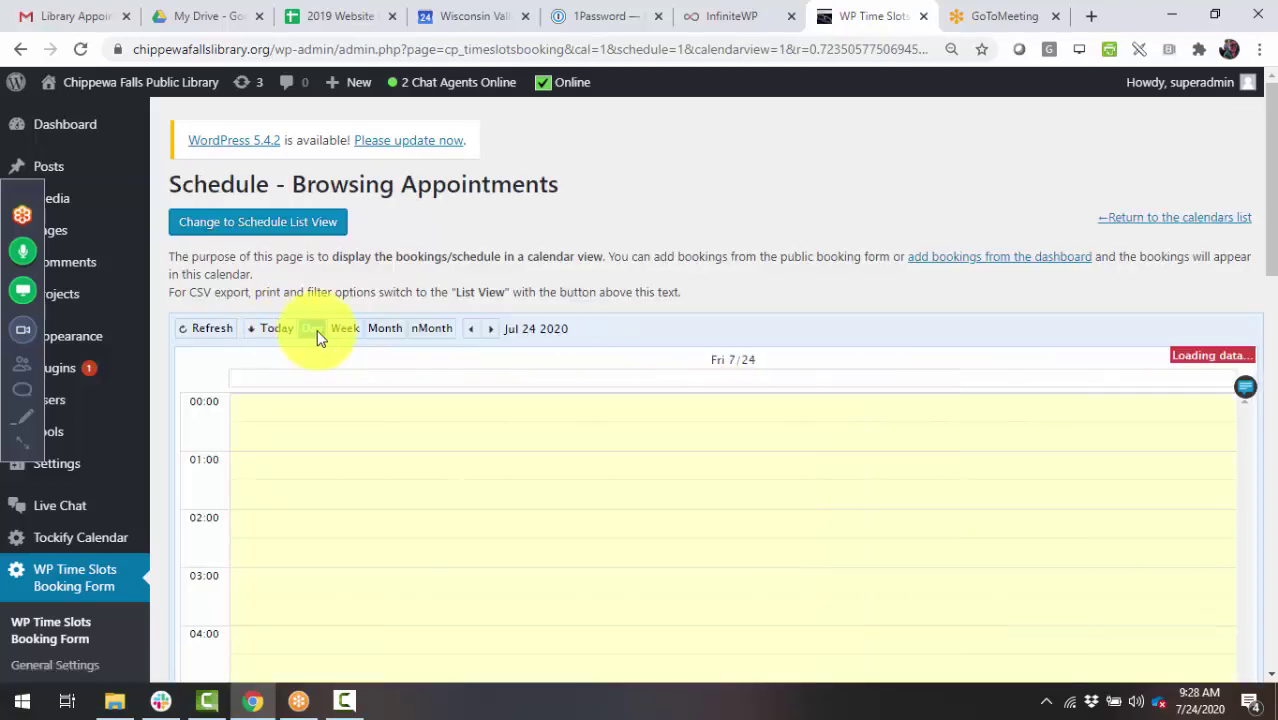
{"action": "scroll", "coordinate": [575, 580], "scroll_direction": "down", "scroll_amount": 1}
{"action": "scroll", "coordinate": [575, 580], "scroll_direction": "down", "scroll_amount": 10}
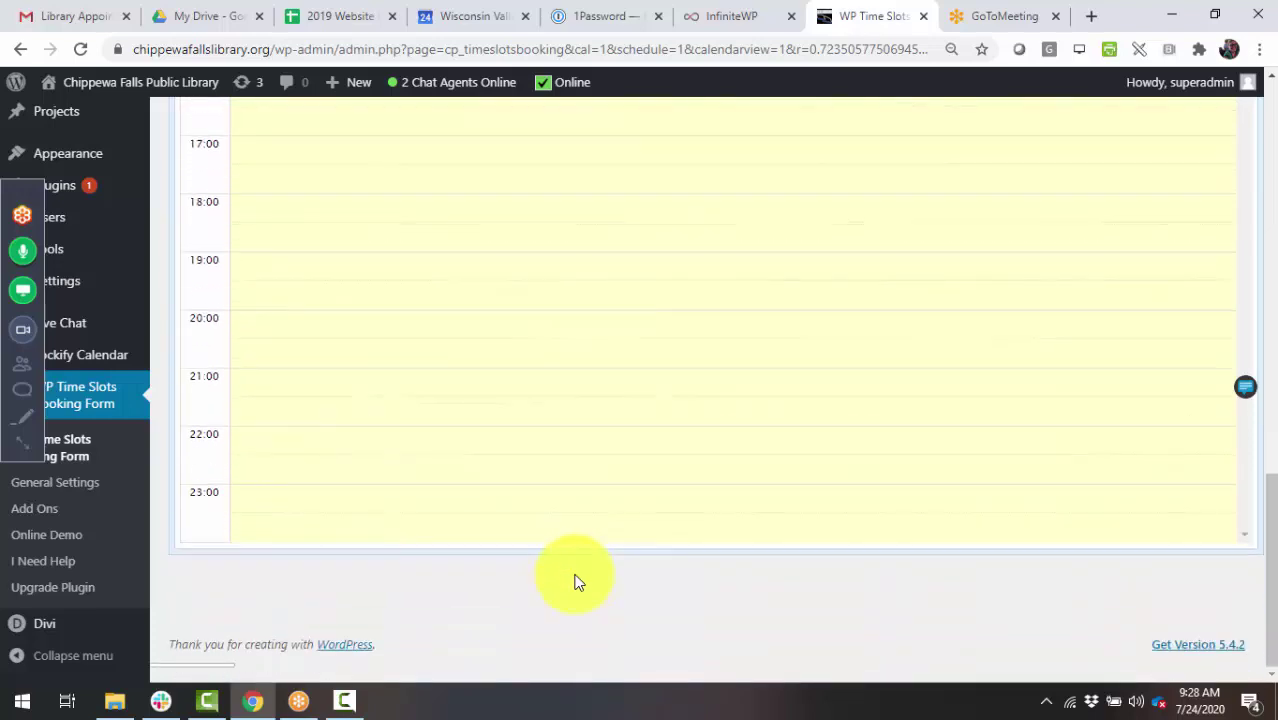
{"action": "scroll", "coordinate": [575, 582], "scroll_direction": "up", "scroll_amount": 10}
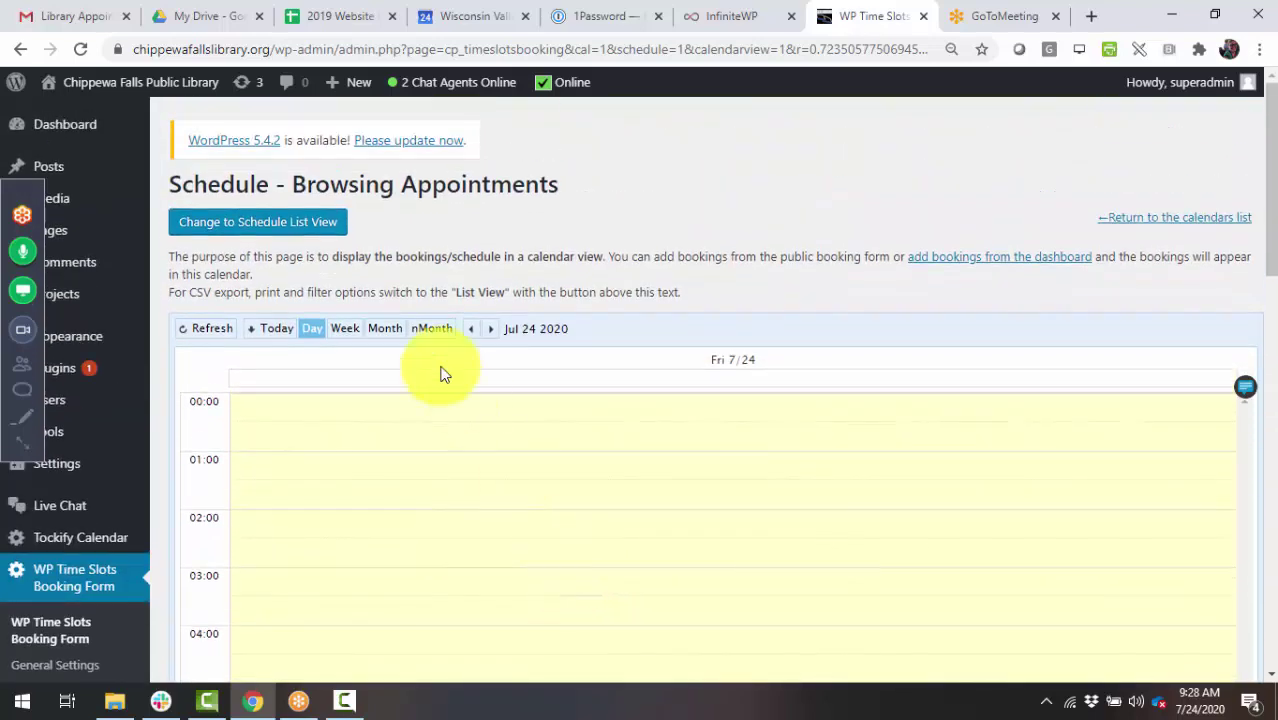
{"action": "left_click", "coordinate": [238, 229]}
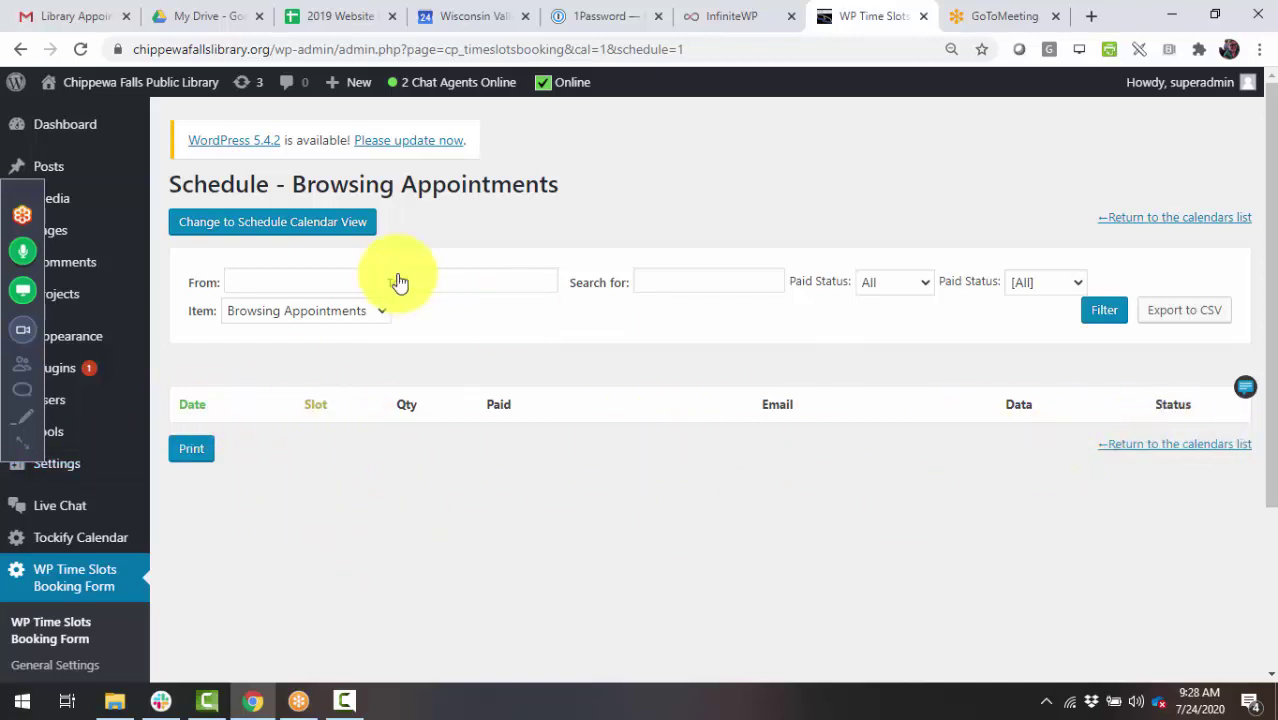
{"action": "left_click", "coordinate": [85, 583]}
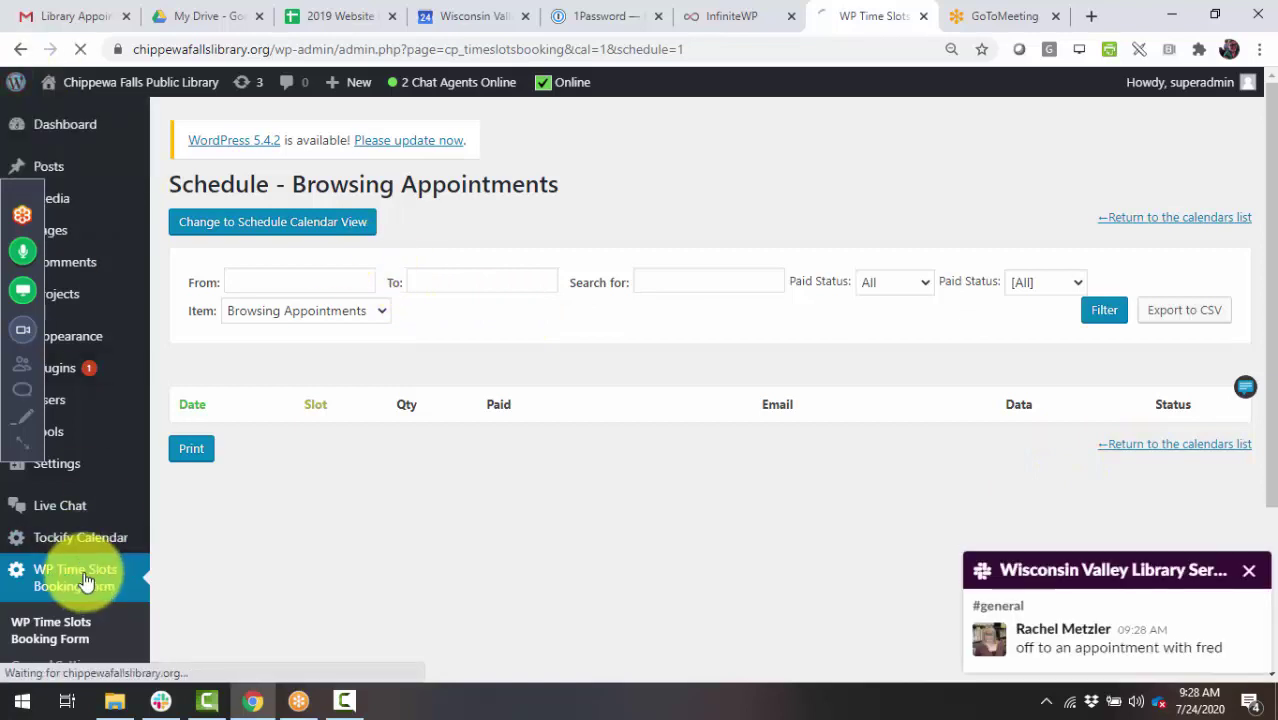
{"action": "left_click", "coordinate": [1250, 574]}
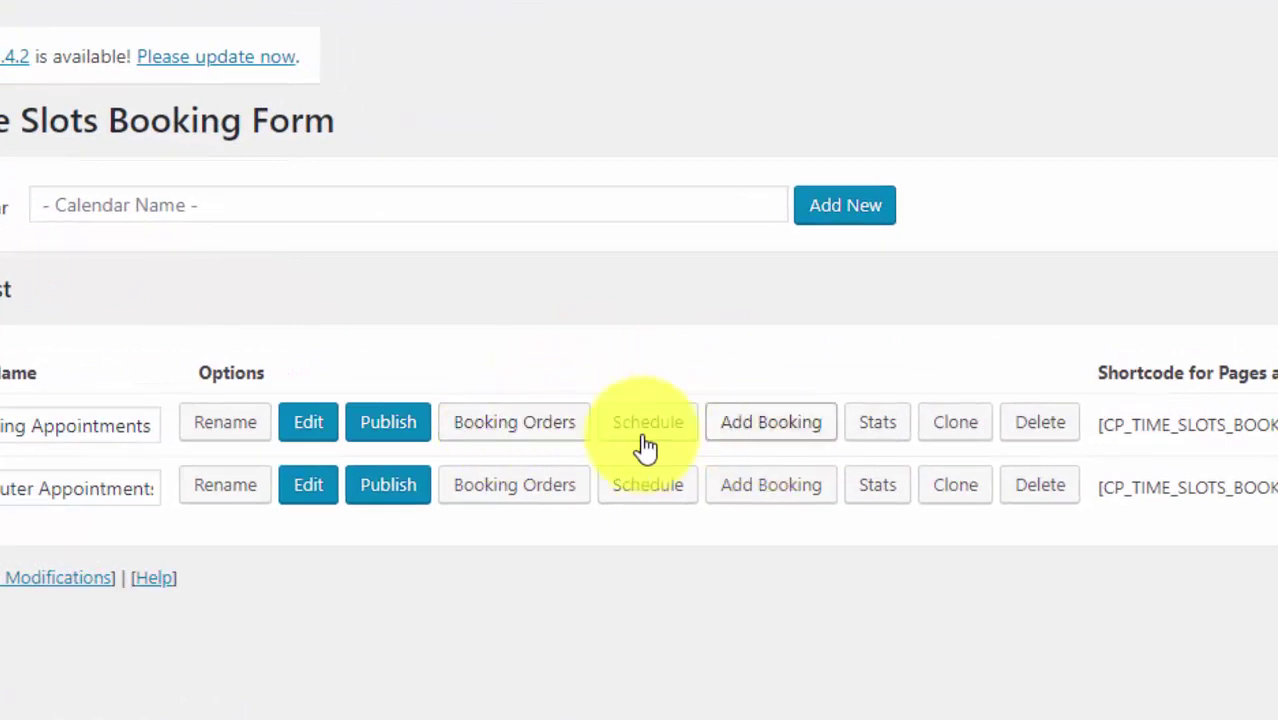
{"action": "left_click", "coordinate": [775, 430]}
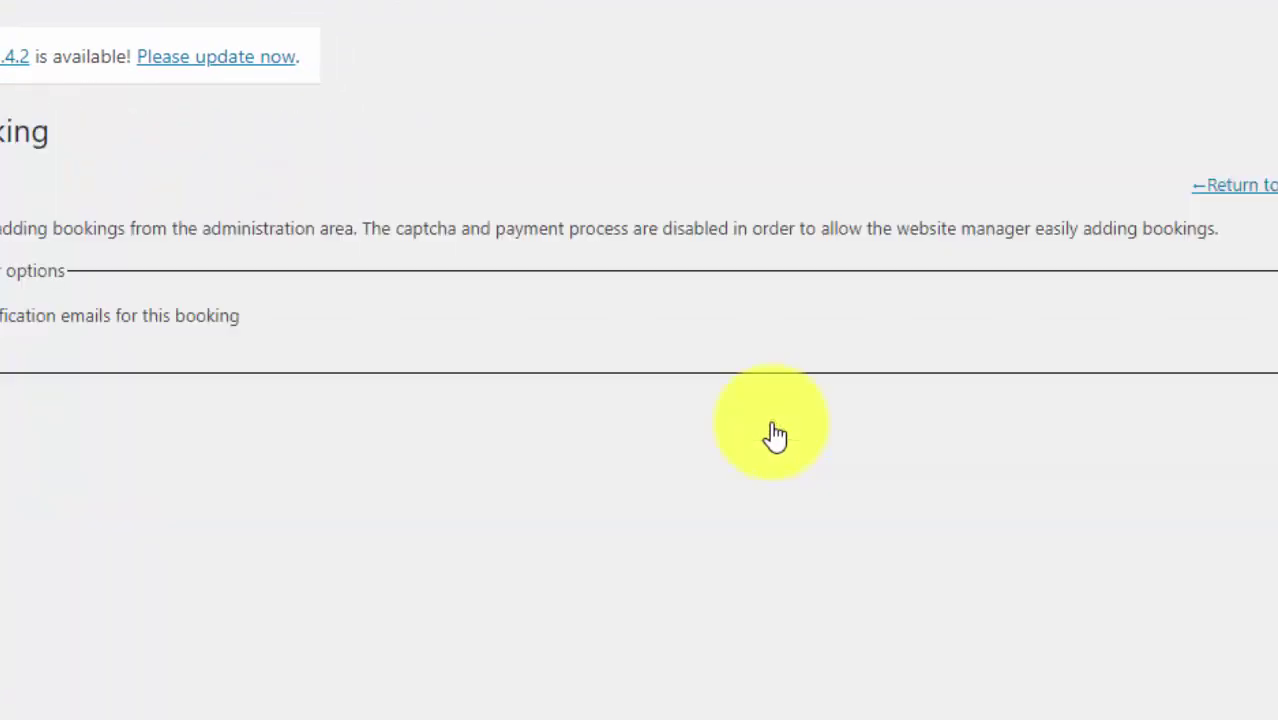
{"action": "scroll", "coordinate": [771, 289], "scroll_direction": "down", "scroll_amount": 4}
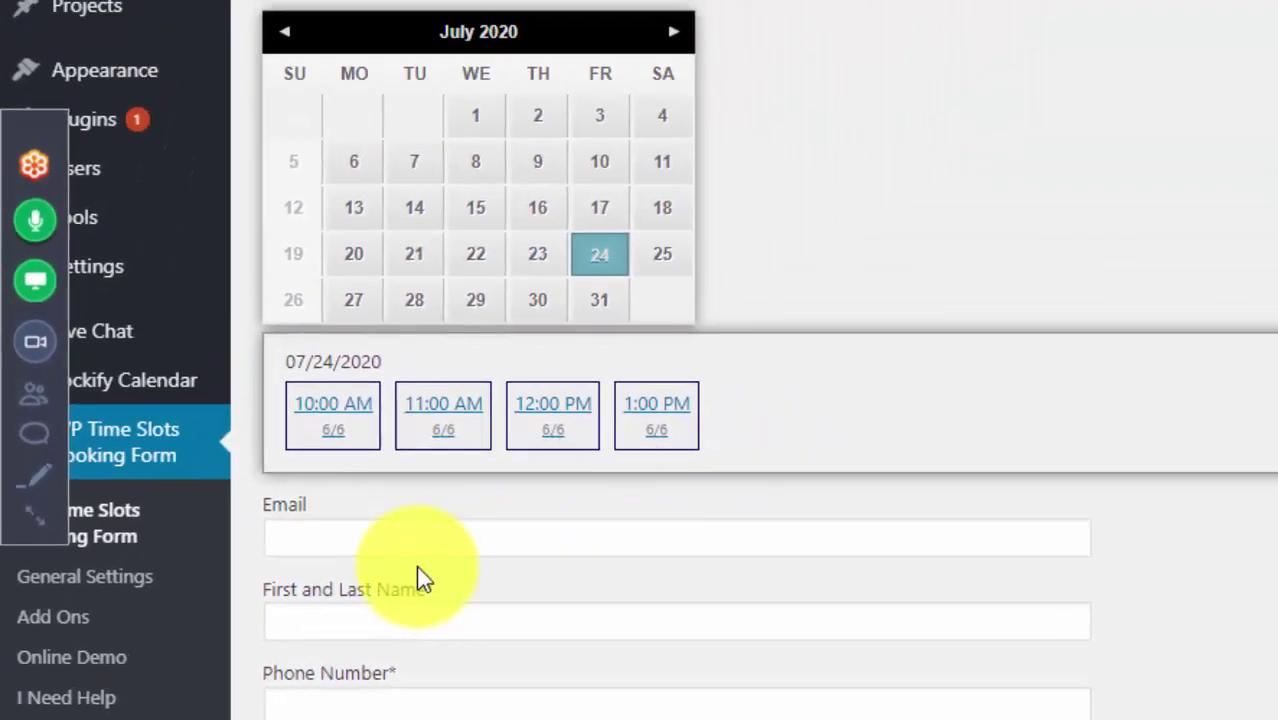
{"action": "left_click", "coordinate": [622, 463]}
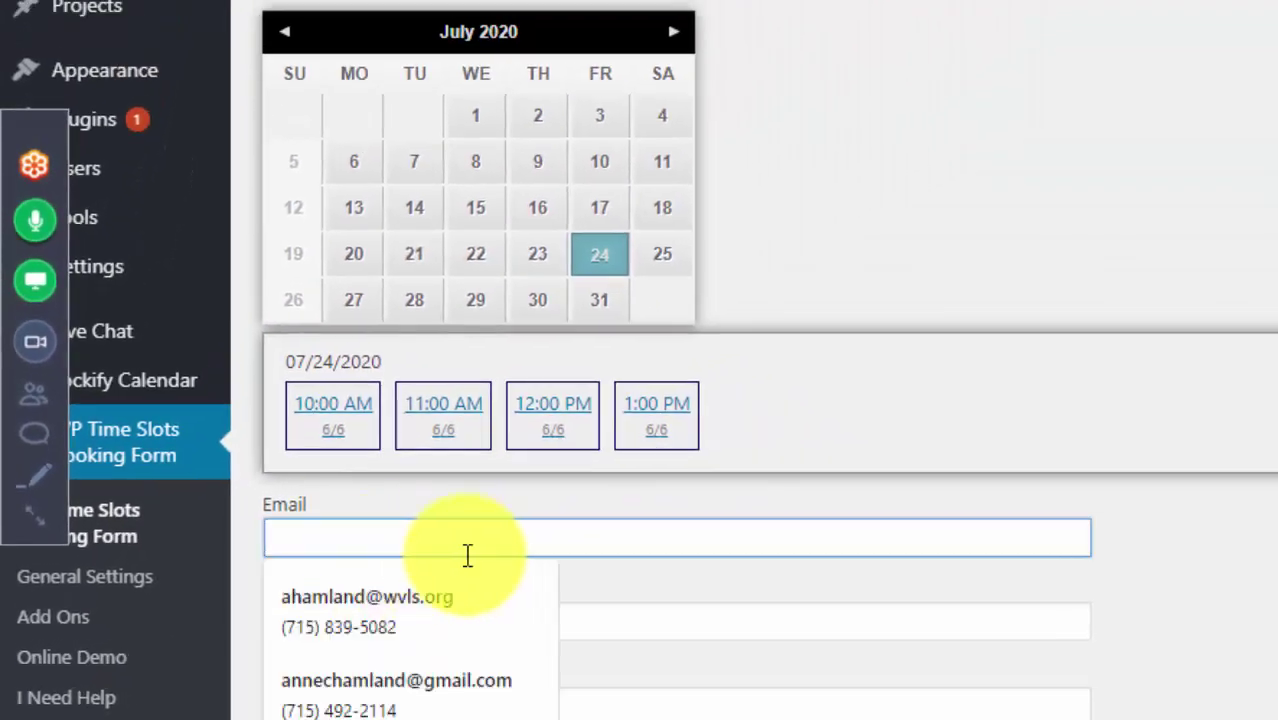
{"action": "left_click", "coordinate": [165, 705]}
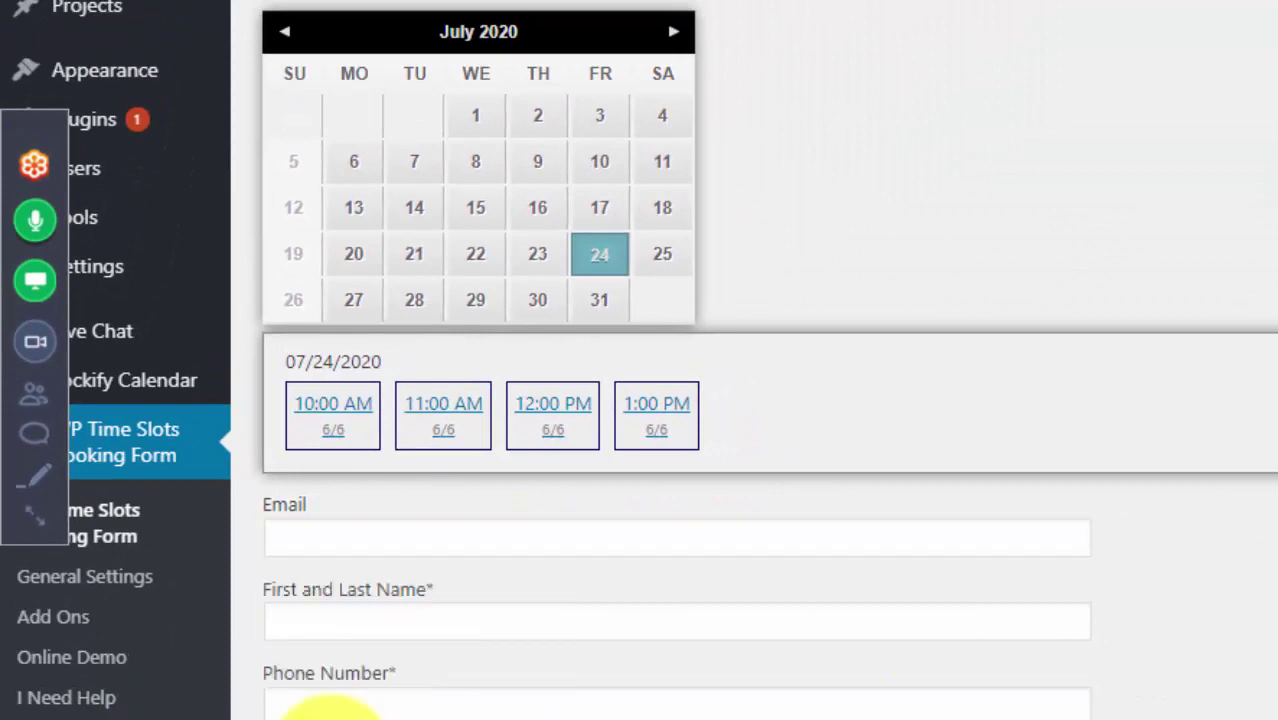
{"action": "scroll", "coordinate": [721, 537], "scroll_direction": "up", "scroll_amount": 5}
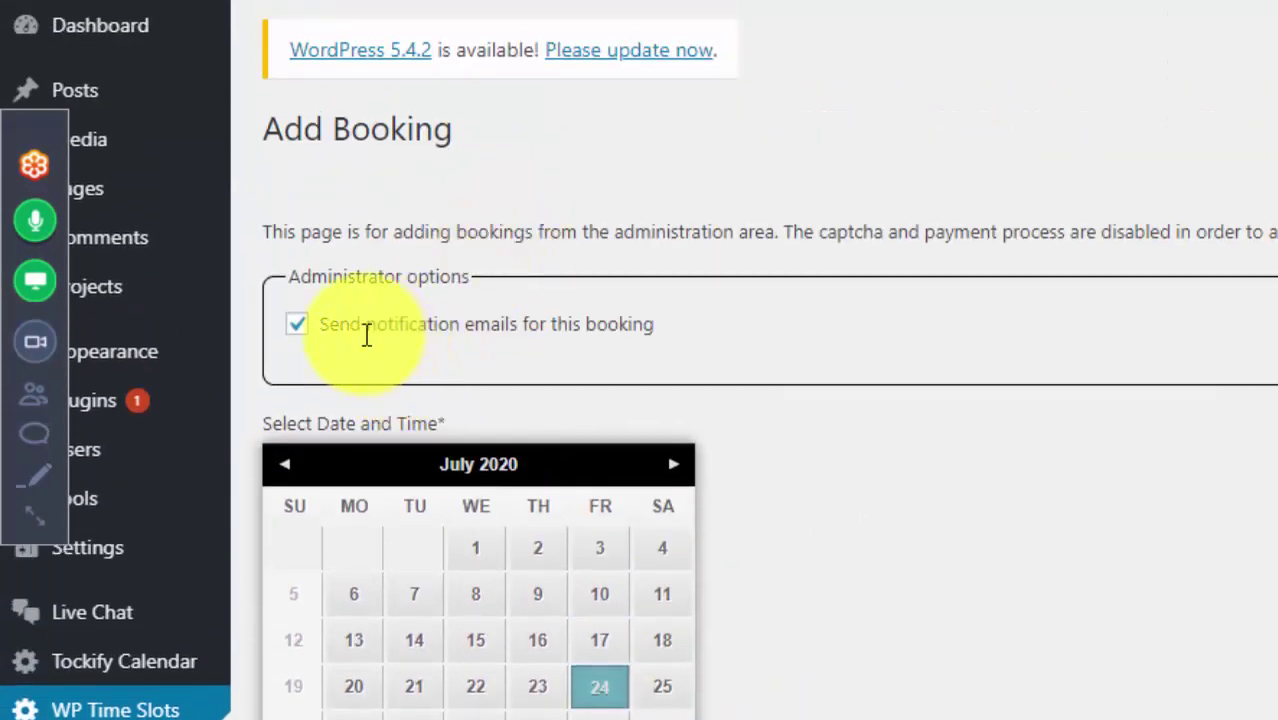
{"action": "scroll", "coordinate": [1070, 513], "scroll_direction": "down", "scroll_amount": 5}
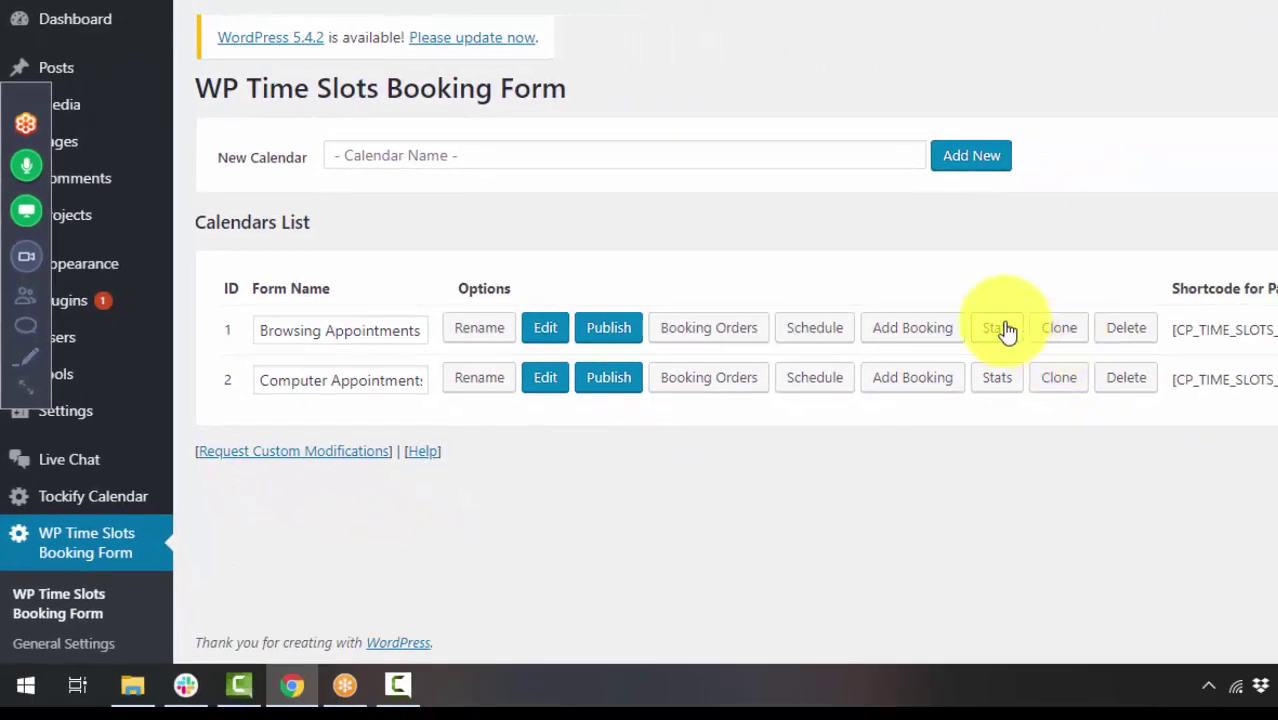
{"action": "left_click", "coordinate": [1000, 330]}
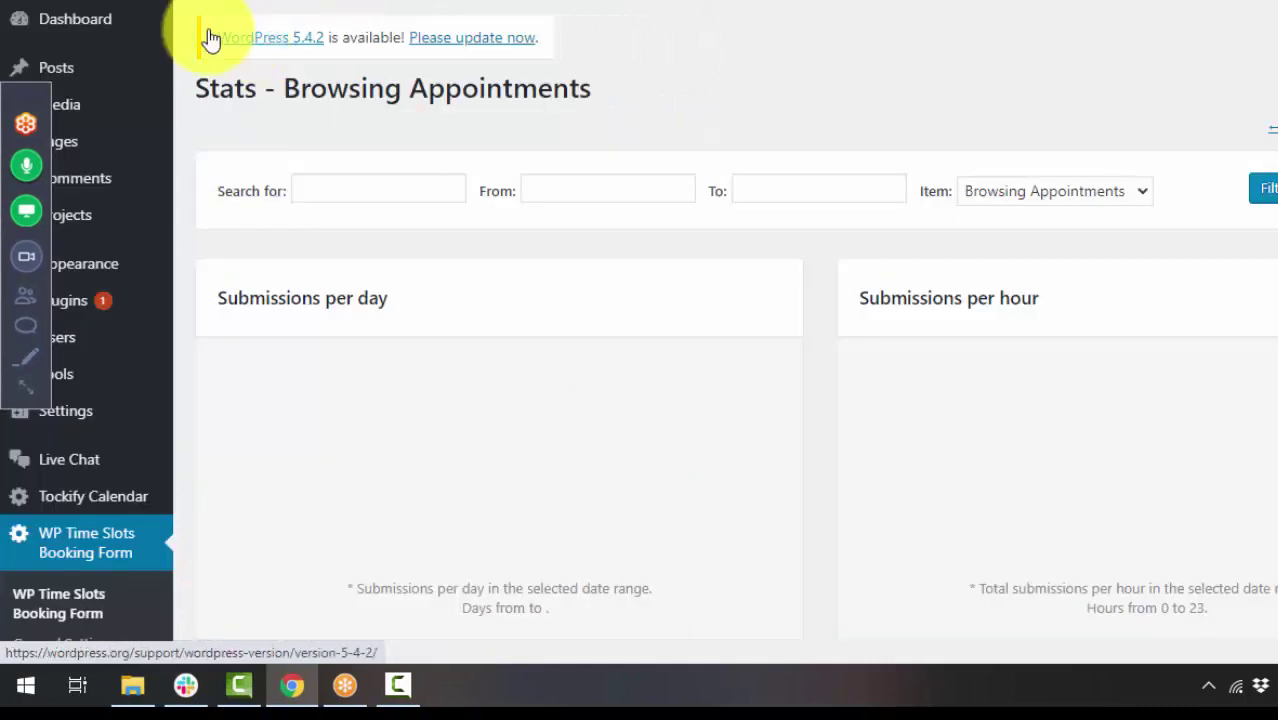
{"action": "key", "text": "alt+Left"}
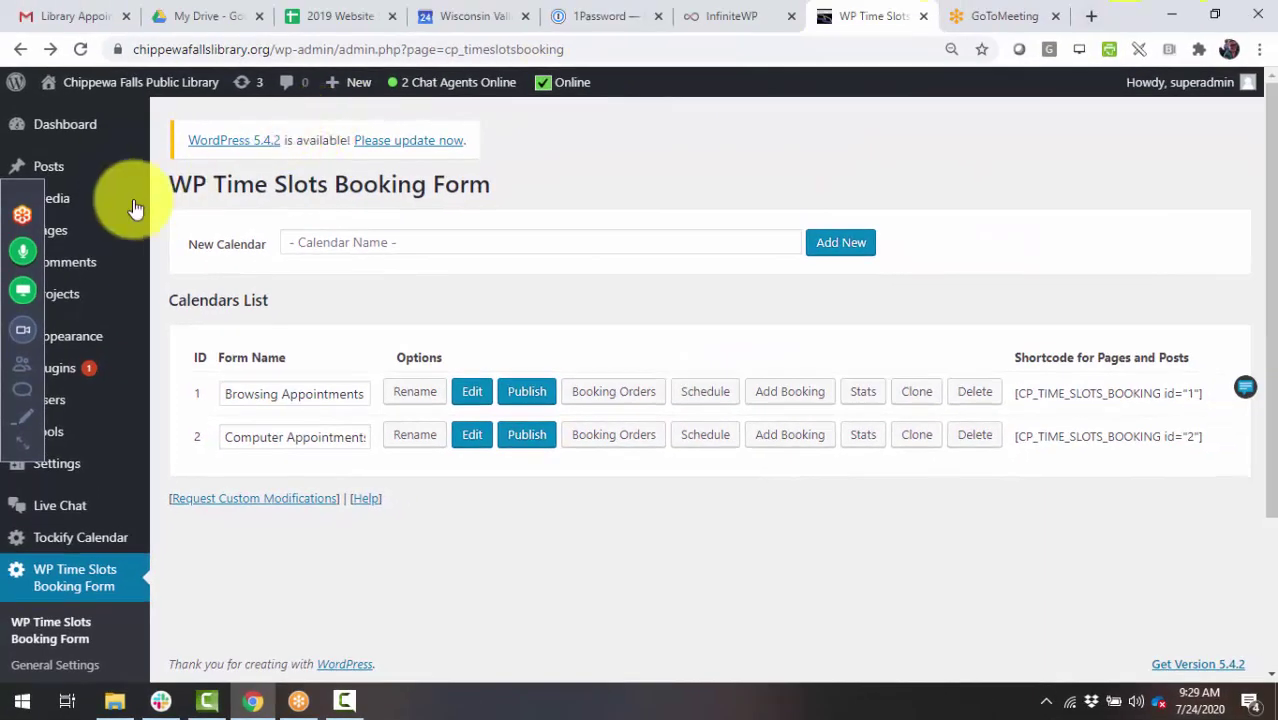
- Open Pages in a new tab and view the live Library Appointments Form page from page 2
{"action": "right_click", "coordinate": [92, 230]}
{"action": "left_click", "coordinate": [156, 236]}
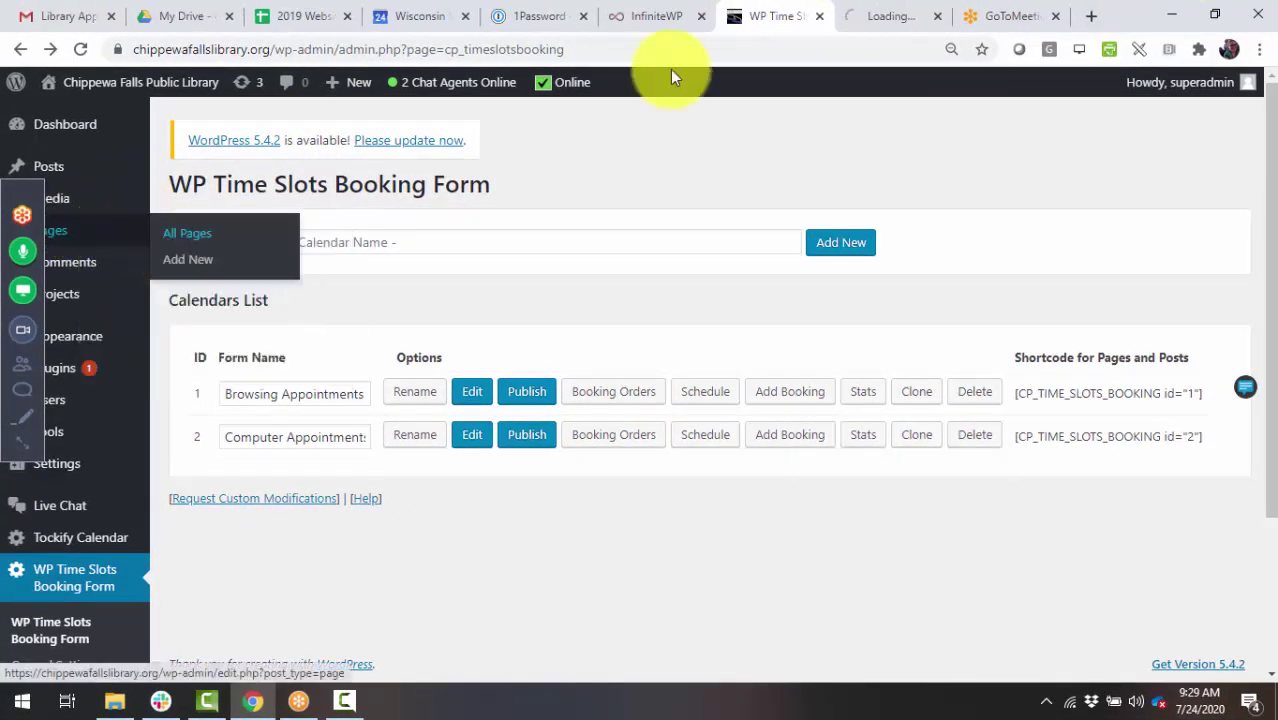
{"action": "left_click", "coordinate": [900, 18]}
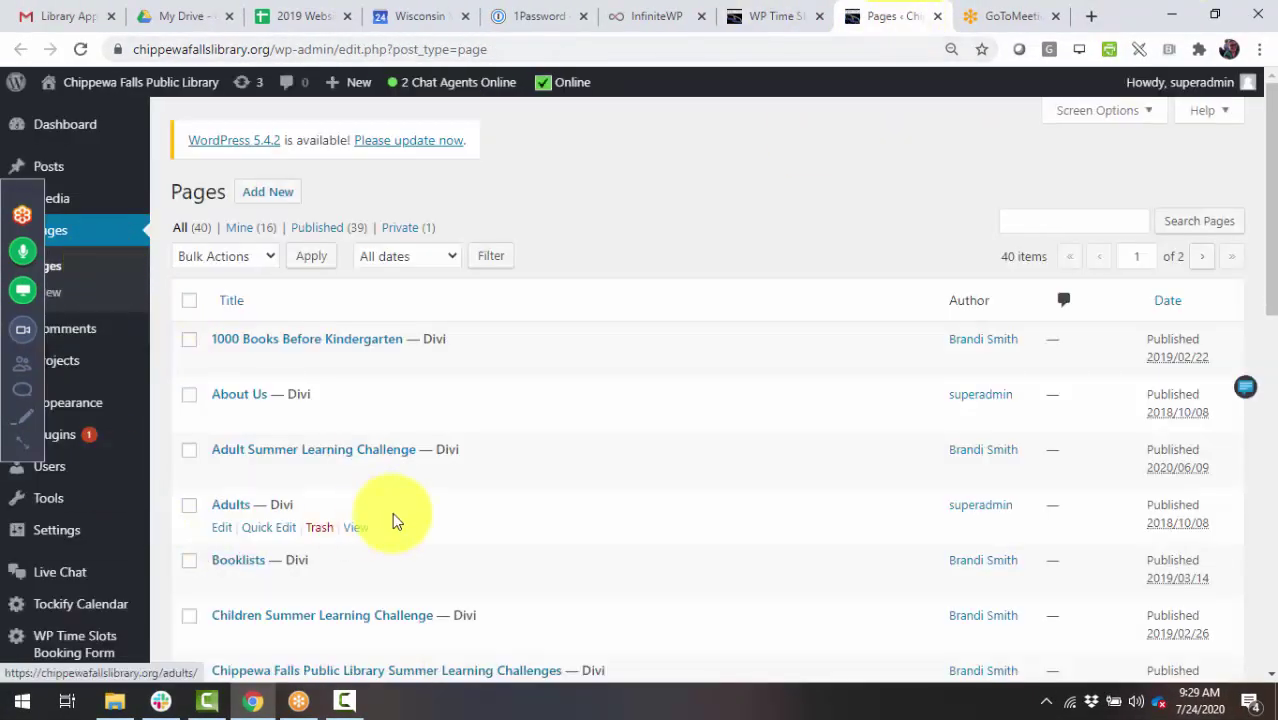
{"action": "scroll", "coordinate": [393, 519], "scroll_direction": "down", "scroll_amount": 10}
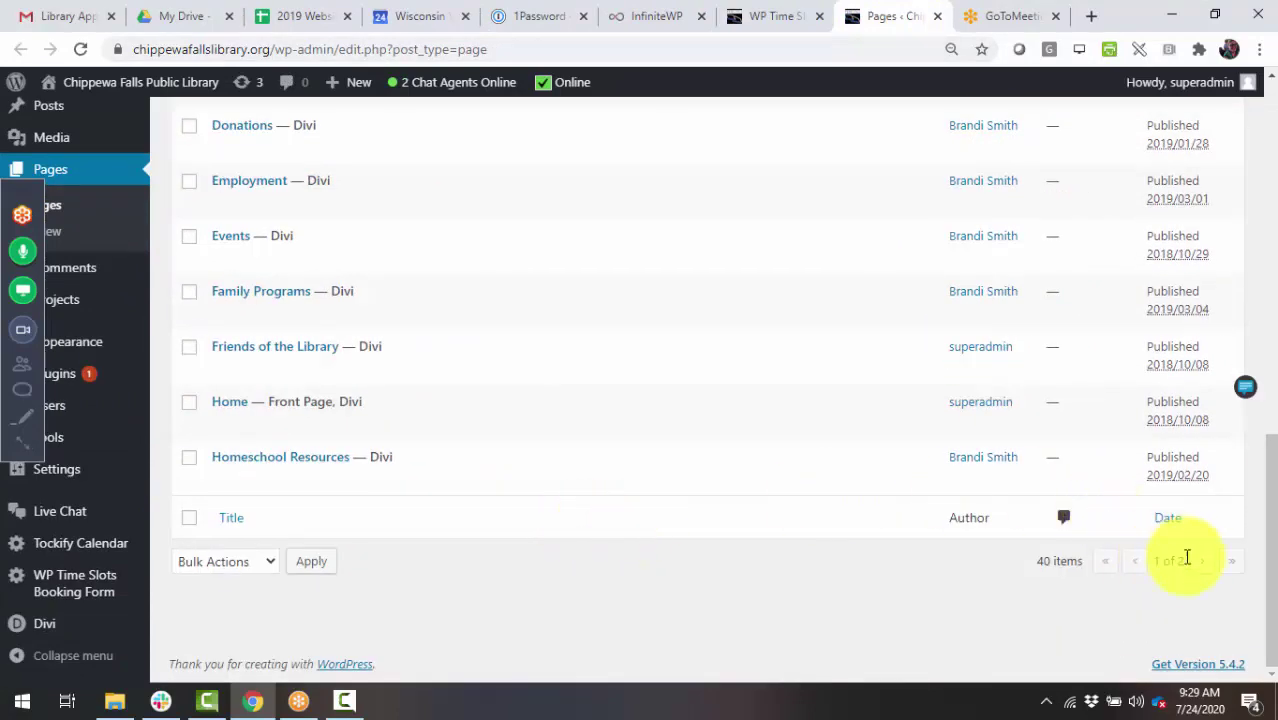
{"action": "left_click", "coordinate": [1198, 561]}
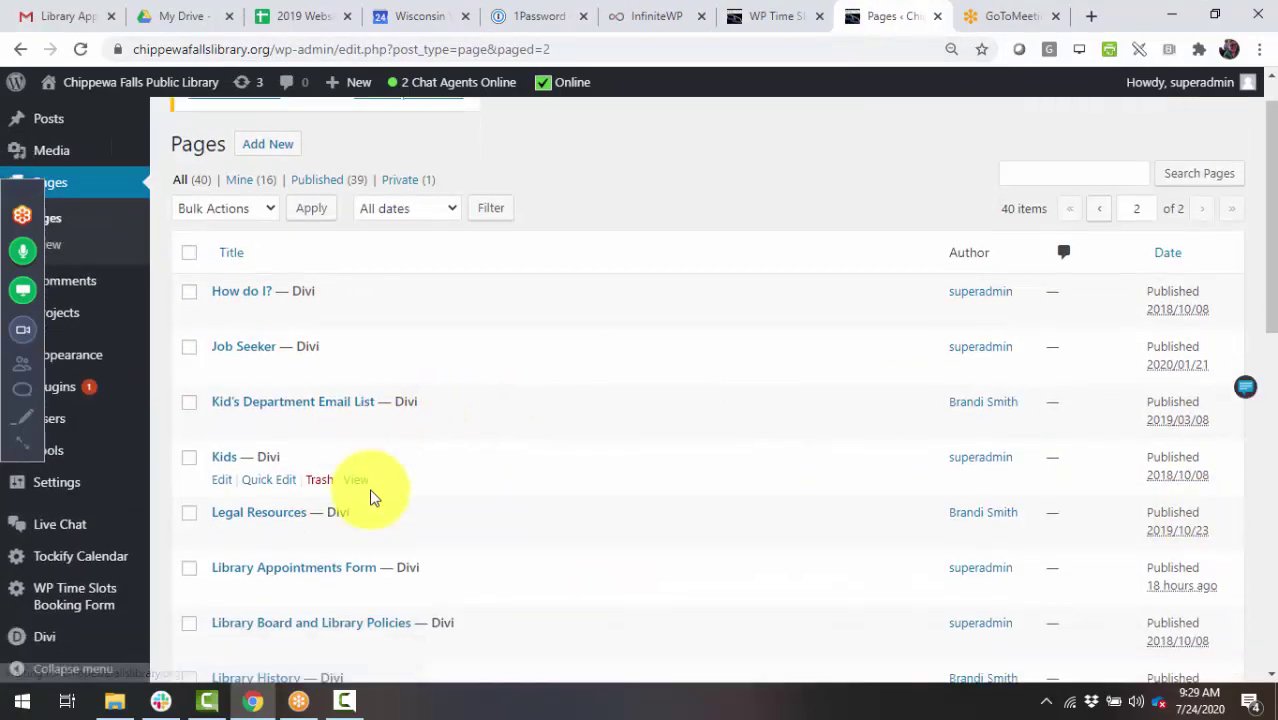
{"action": "scroll", "coordinate": [370, 497], "scroll_direction": "down", "scroll_amount": 2}
{"action": "left_click", "coordinate": [365, 357]}
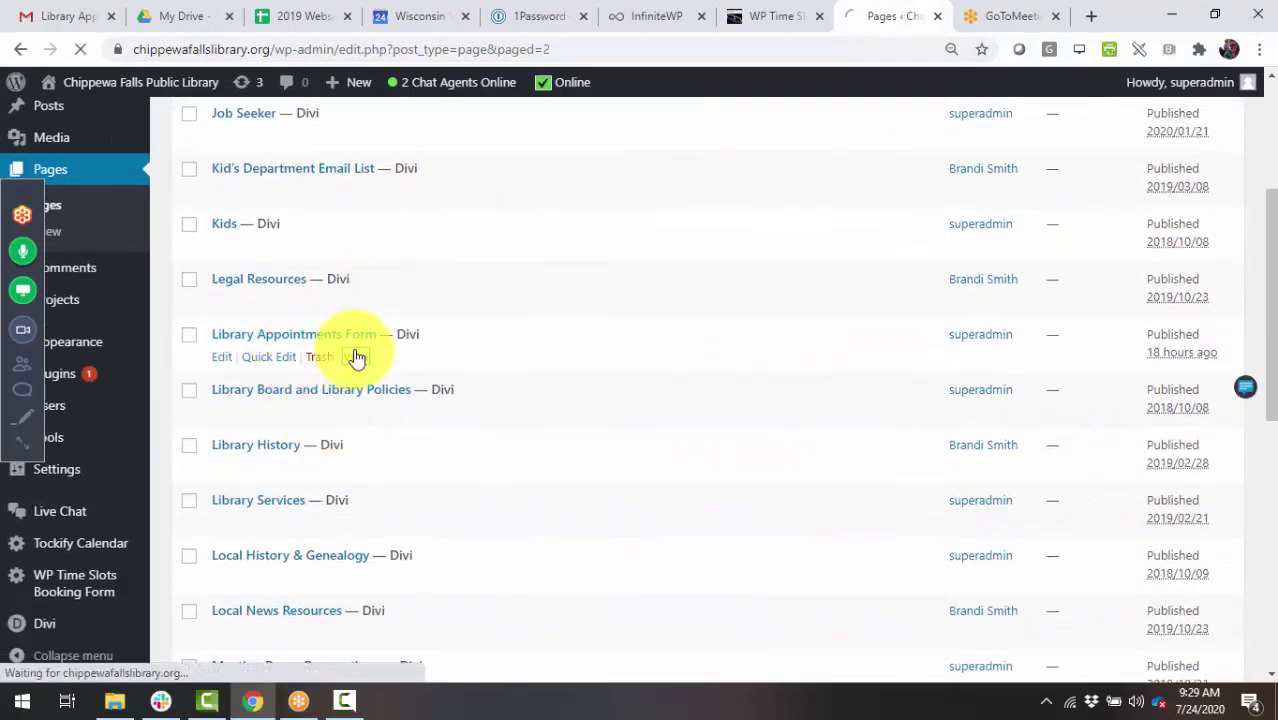
- Pick the 11:00 AM Browsing slot on July 24, click into Email, then return to the calendars tab
{"action": "left_click", "coordinate": [772, 14]}
{"action": "left_click", "coordinate": [886, 25]}
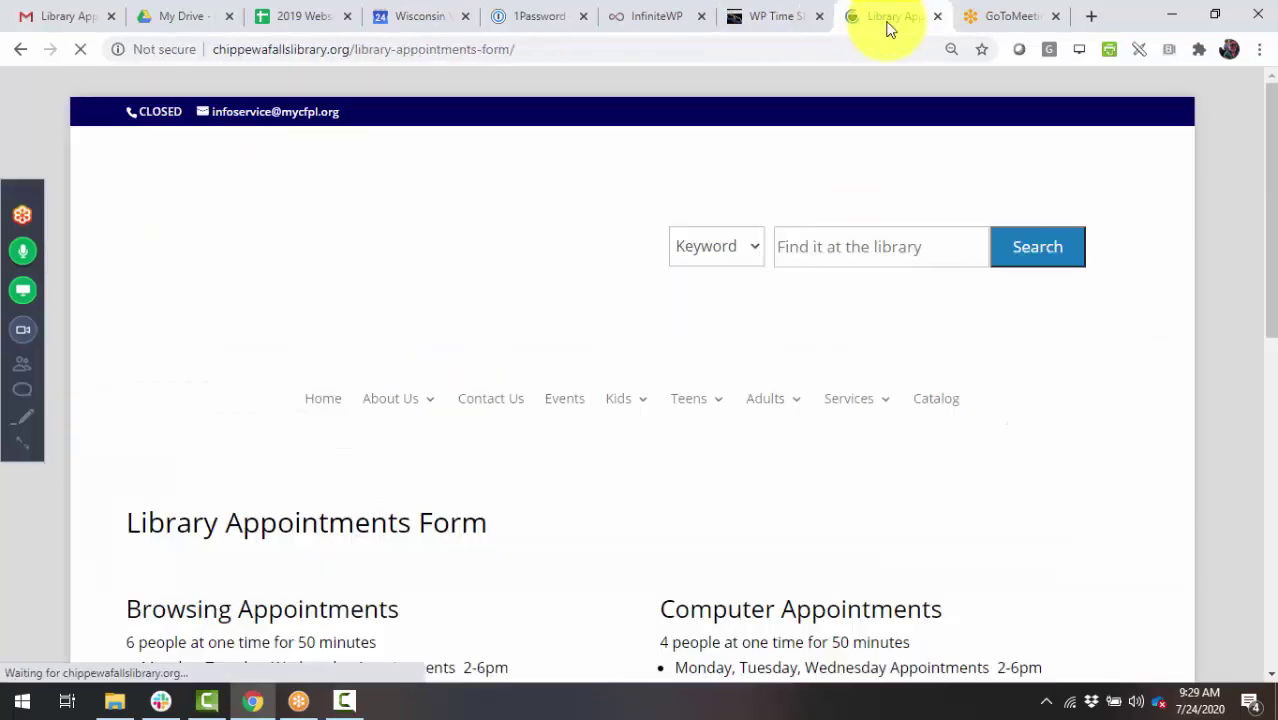
{"action": "scroll", "coordinate": [534, 508], "scroll_direction": "down", "scroll_amount": 6}
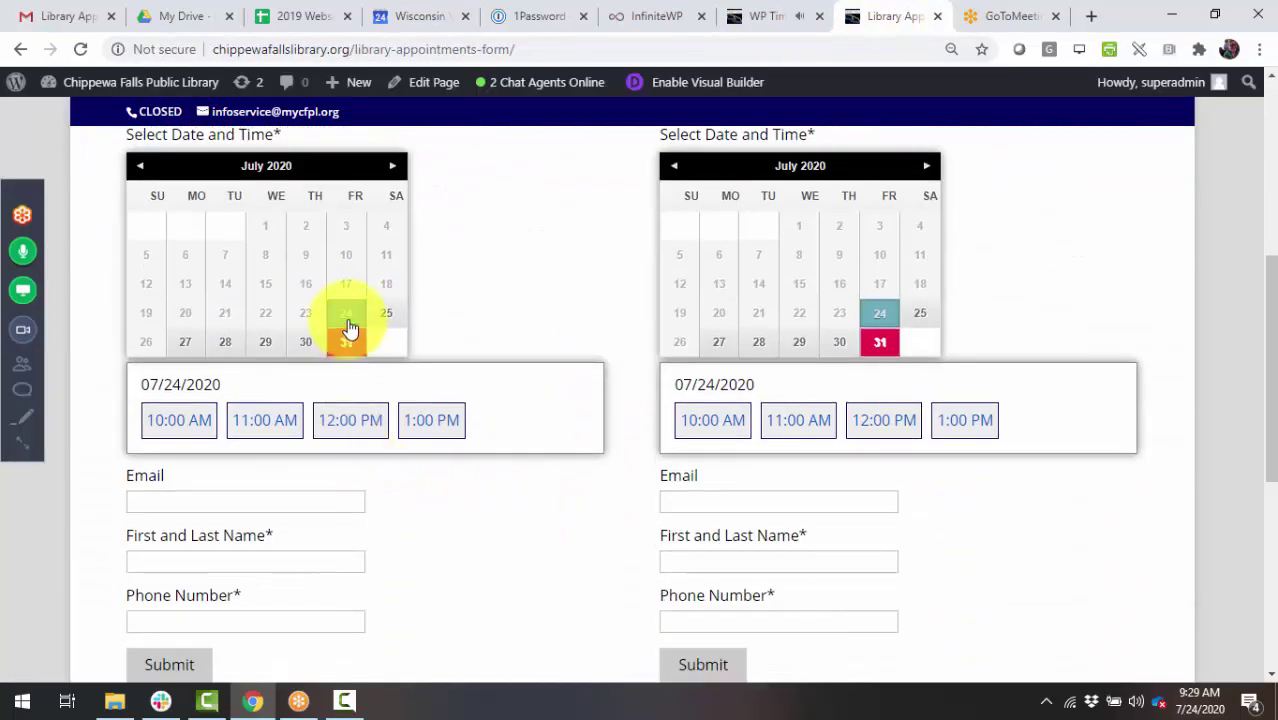
{"action": "left_click", "coordinate": [280, 420]}
{"action": "left_click", "coordinate": [247, 527]}
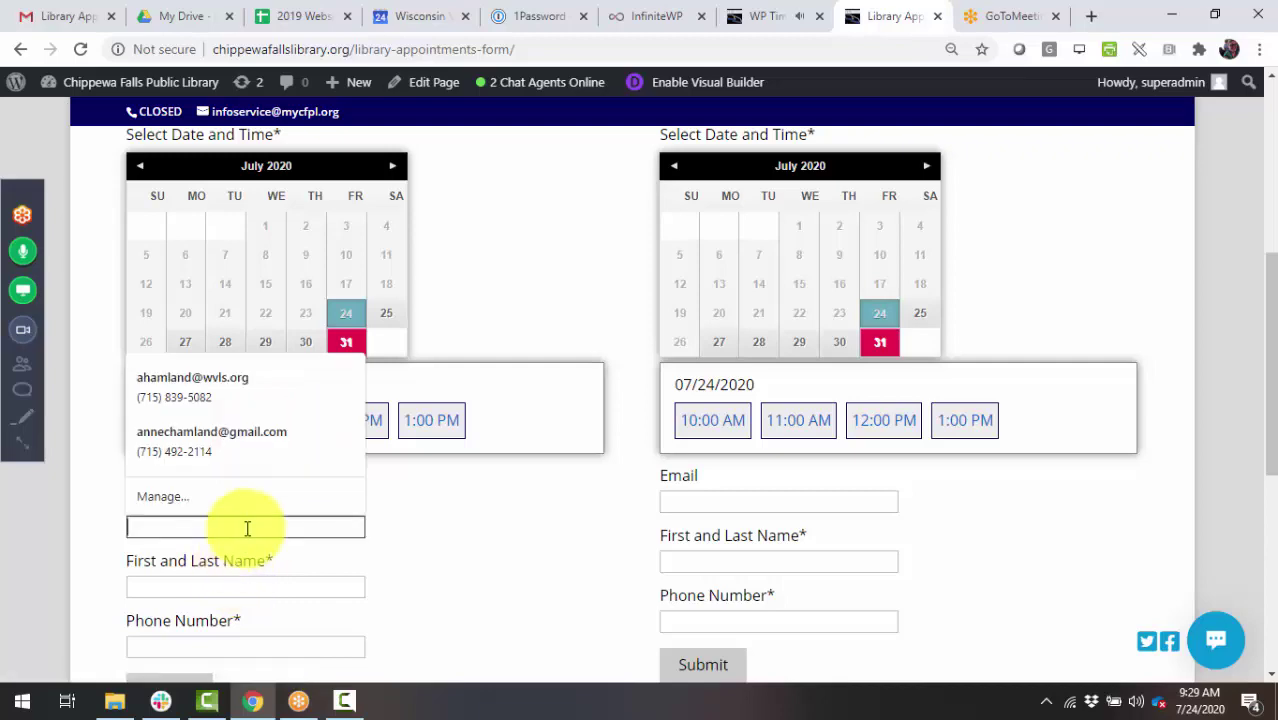
{"action": "scroll", "coordinate": [248, 590], "scroll_direction": "down", "scroll_amount": 3}
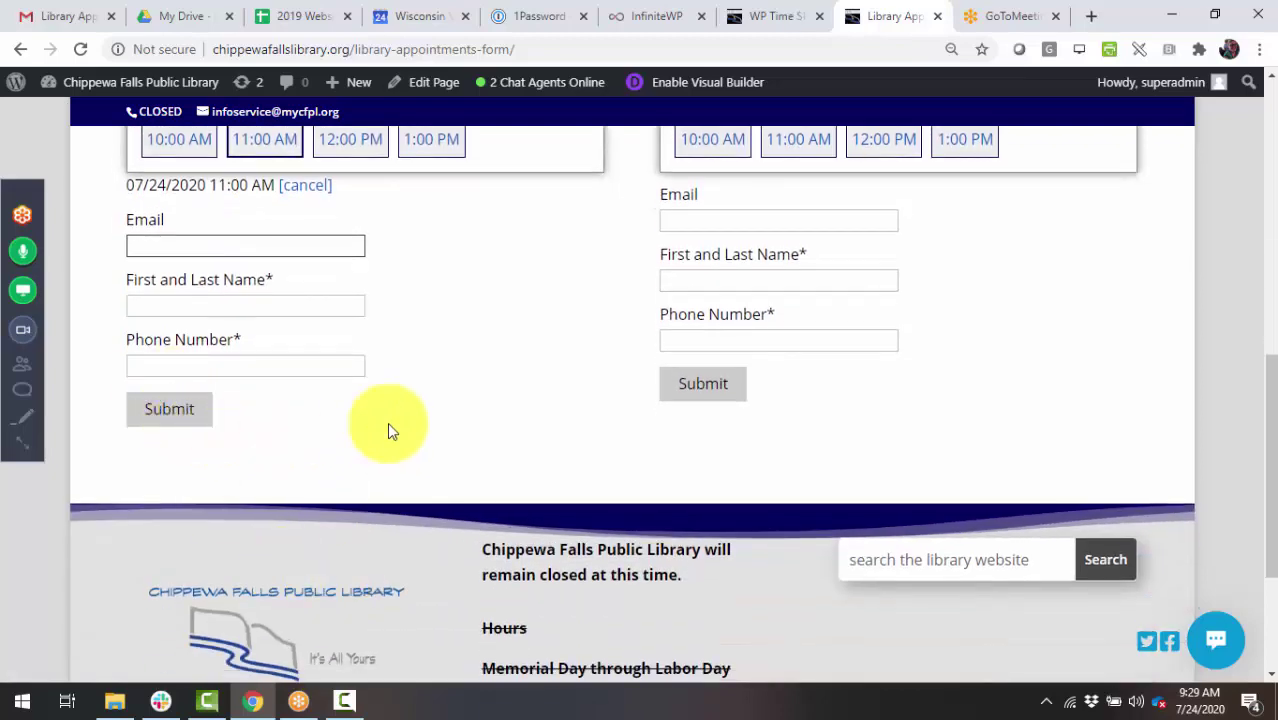
{"action": "scroll", "coordinate": [471, 491], "scroll_direction": "up", "scroll_amount": 5}
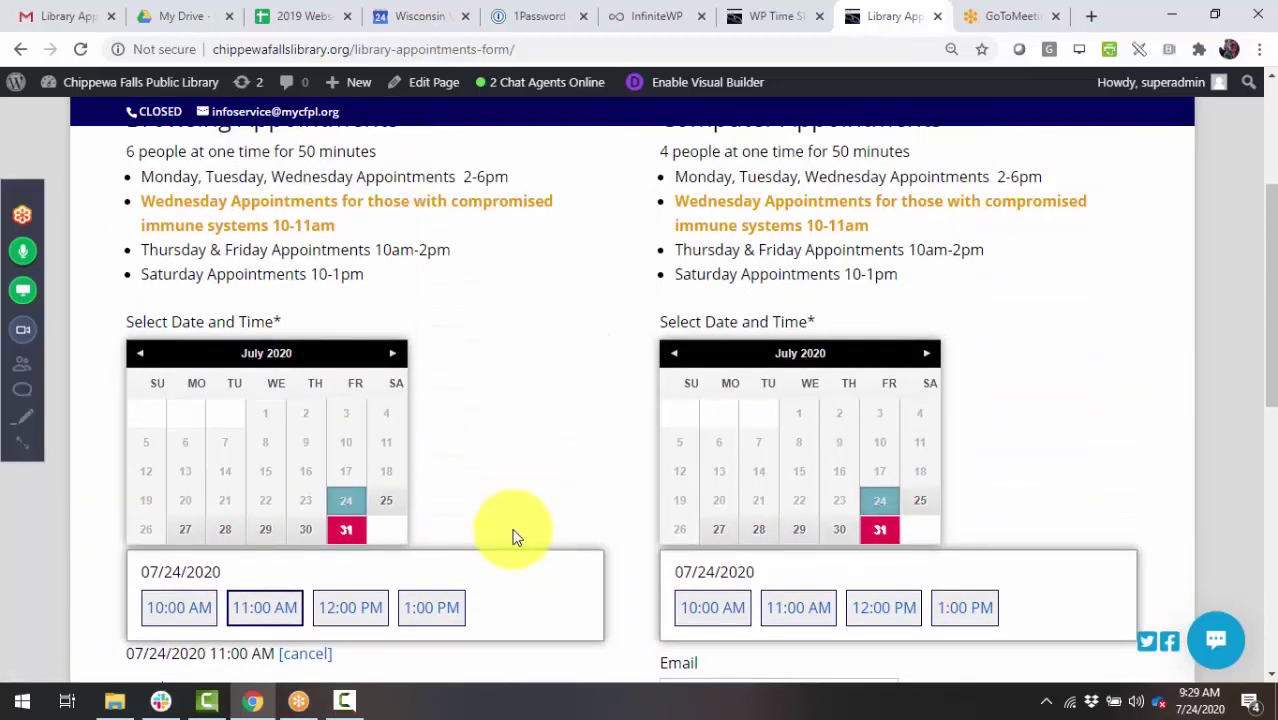
{"action": "scroll", "coordinate": [513, 533], "scroll_direction": "up", "scroll_amount": 1}
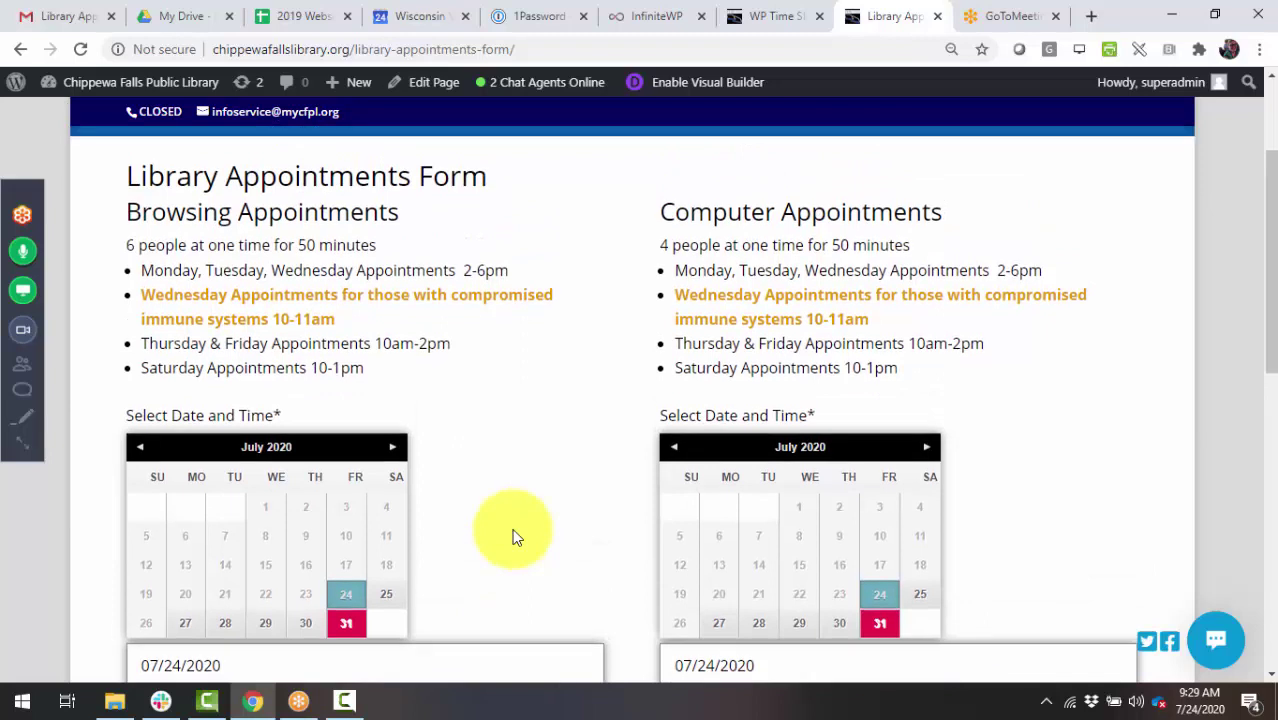
{"action": "left_click", "coordinate": [770, 18]}
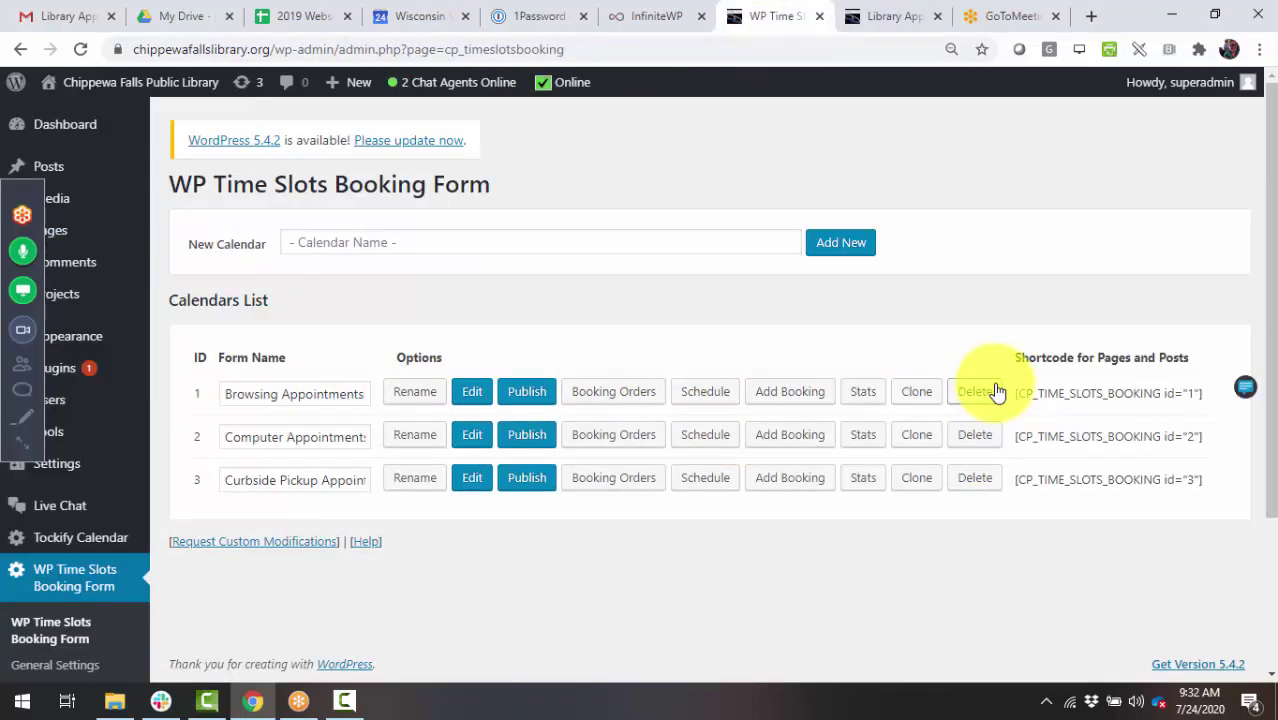
- Edit the Curbside Pickup Appointments form and review the Select Date and Time field's settings
{"action": "left_click", "coordinate": [471, 483]}
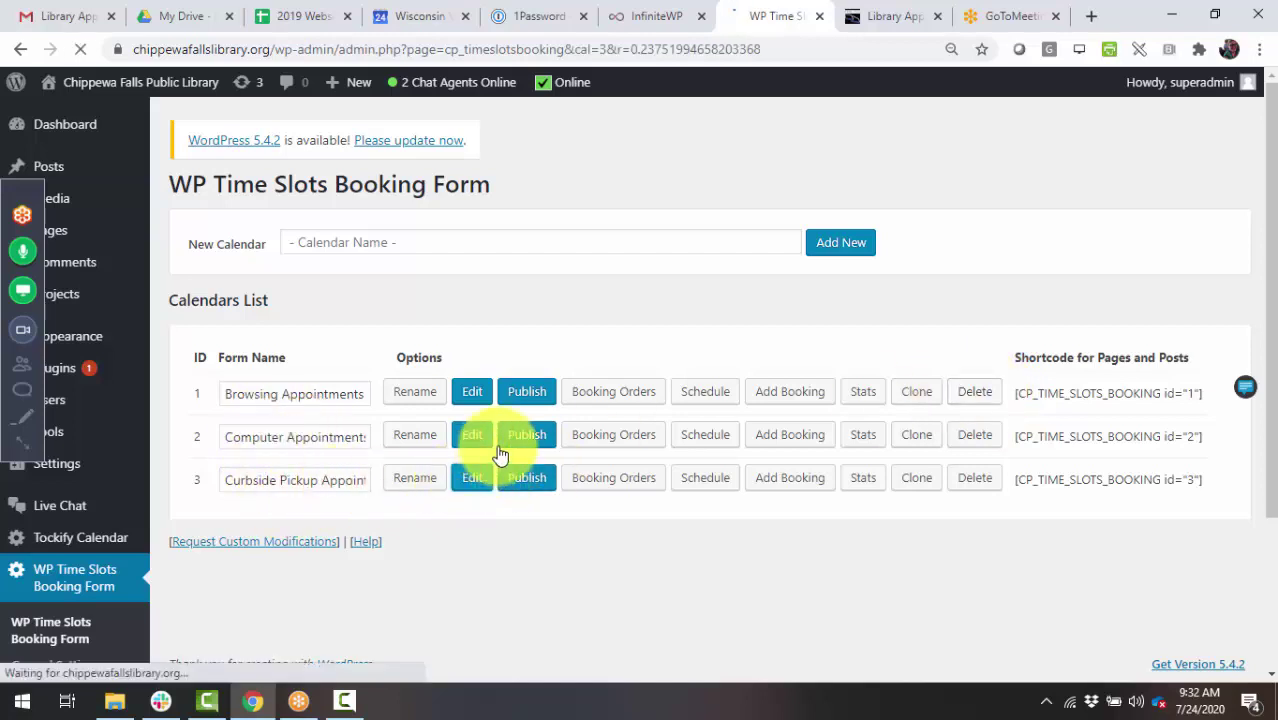
{"action": "scroll", "coordinate": [836, 463], "scroll_direction": "down", "scroll_amount": 1}
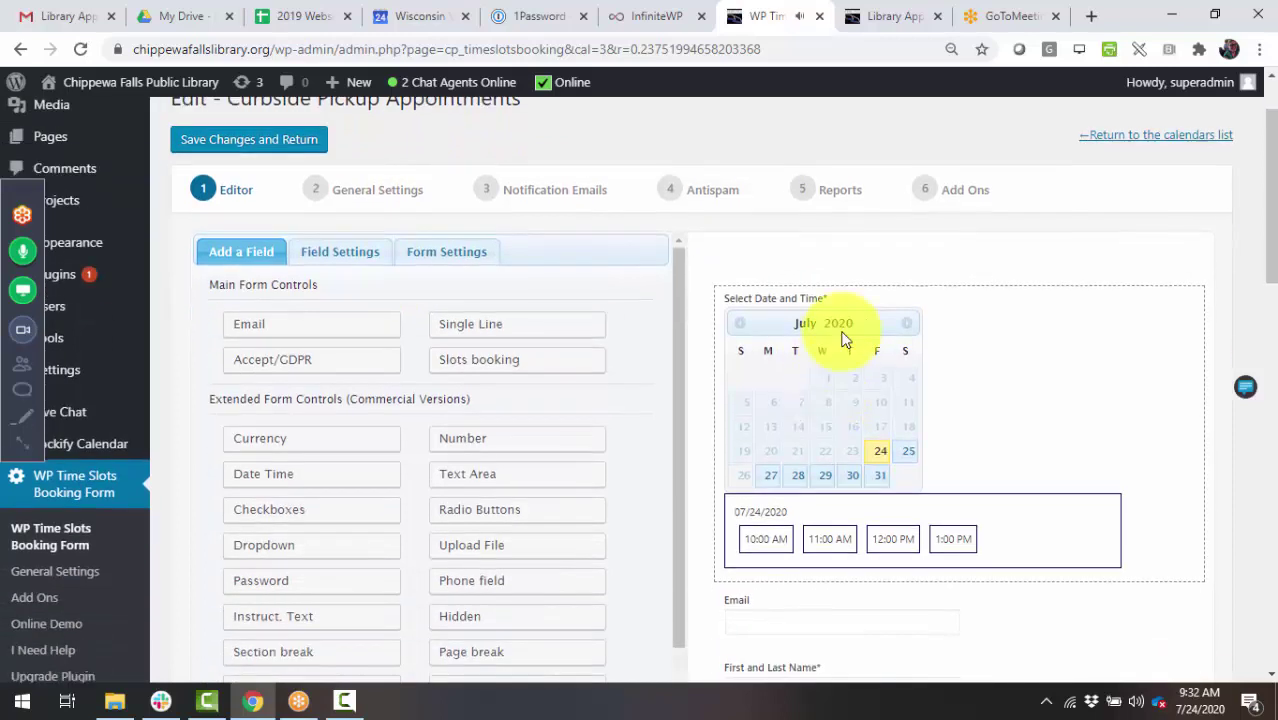
{"action": "left_click", "coordinate": [842, 334]}
{"action": "scroll", "coordinate": [528, 451], "scroll_direction": "down", "scroll_amount": 2}
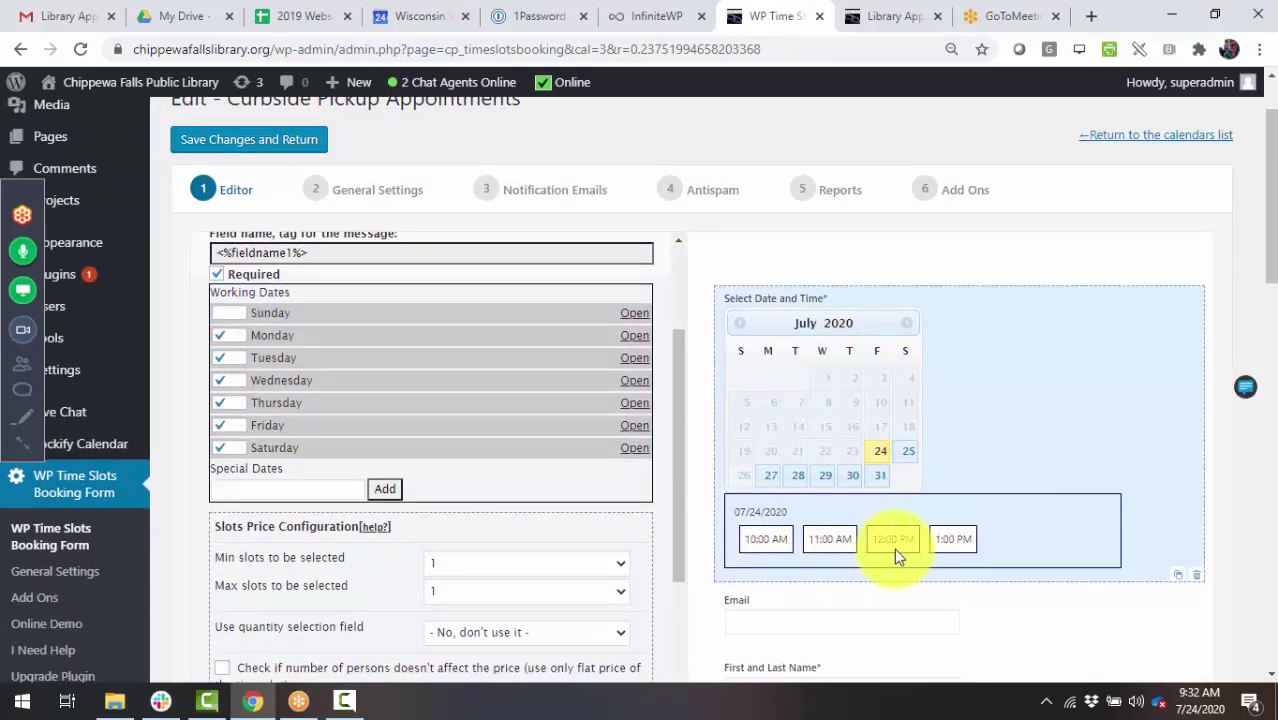
{"action": "scroll", "coordinate": [449, 528], "scroll_direction": "down", "scroll_amount": 3}
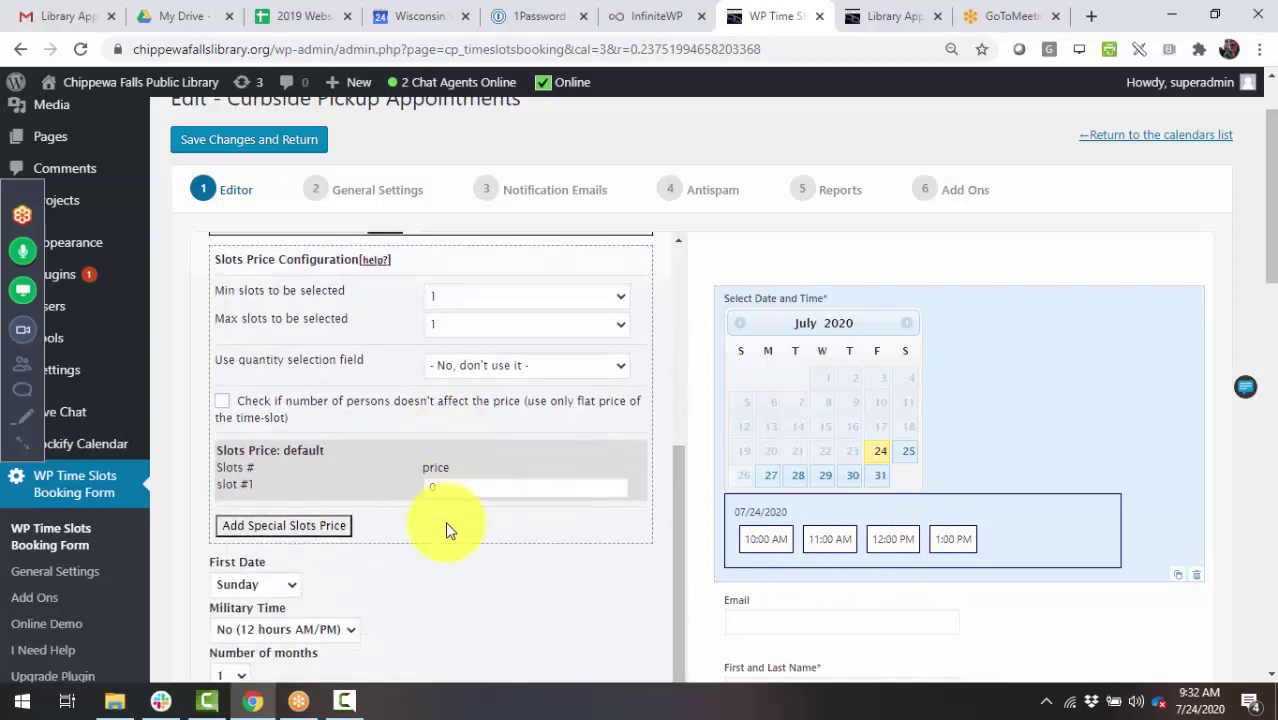
{"action": "scroll", "coordinate": [445, 521], "scroll_direction": "down", "scroll_amount": 3}
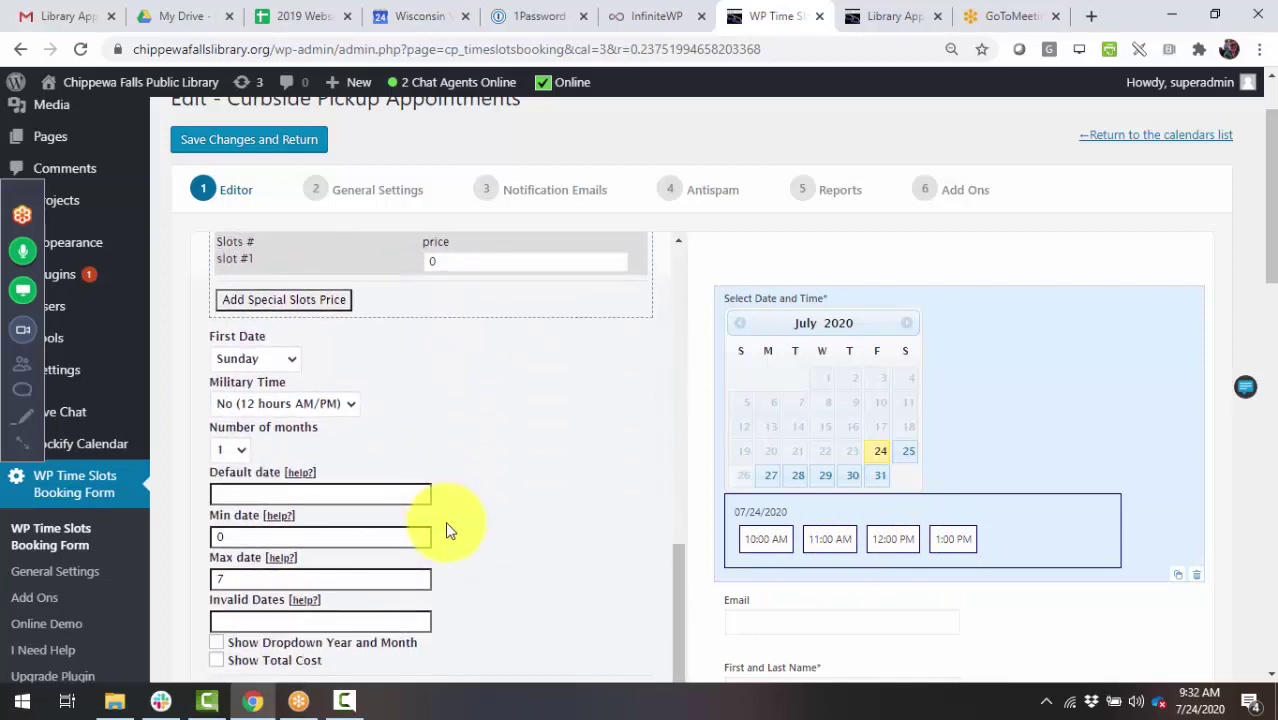
{"action": "scroll", "coordinate": [445, 521], "scroll_direction": "up", "scroll_amount": 10}
- Start a new Divi page and copy the Library Appointments Form page's address
{"action": "mouse_move", "coordinate": [340, 82]}
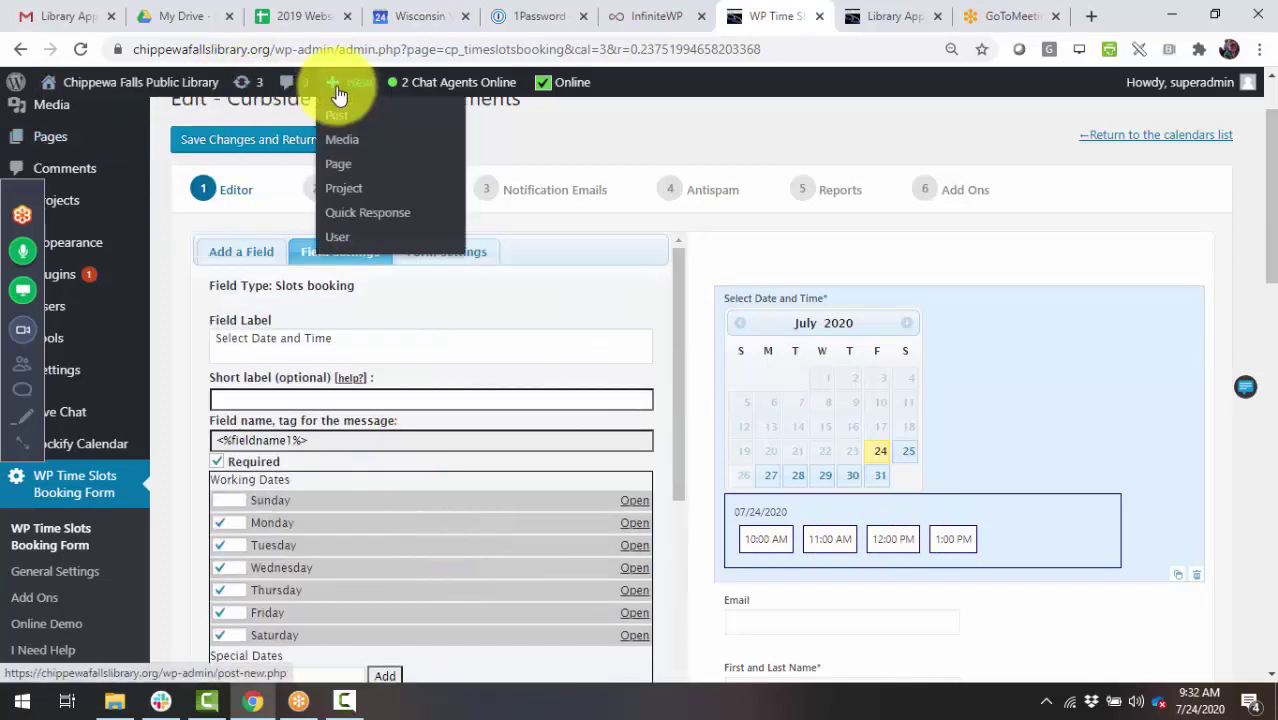
{"action": "left_click", "coordinate": [345, 164]}
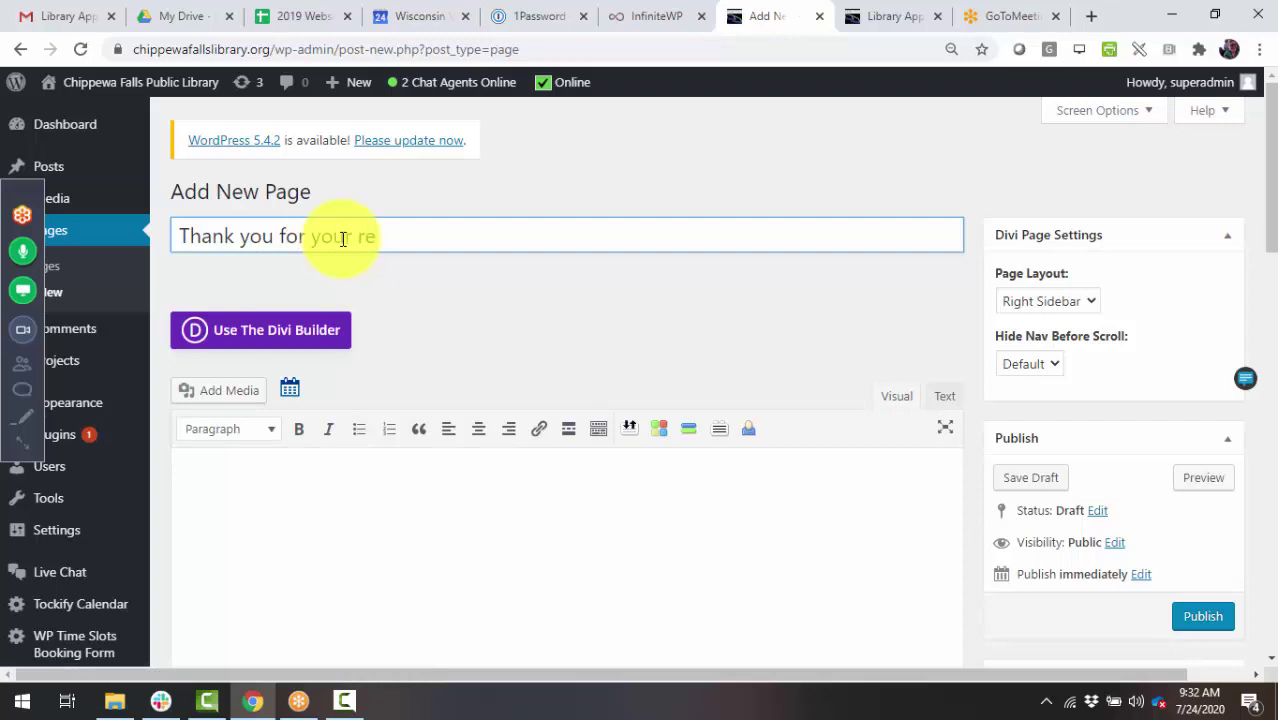
{"action": "left_click", "coordinate": [314, 332]}
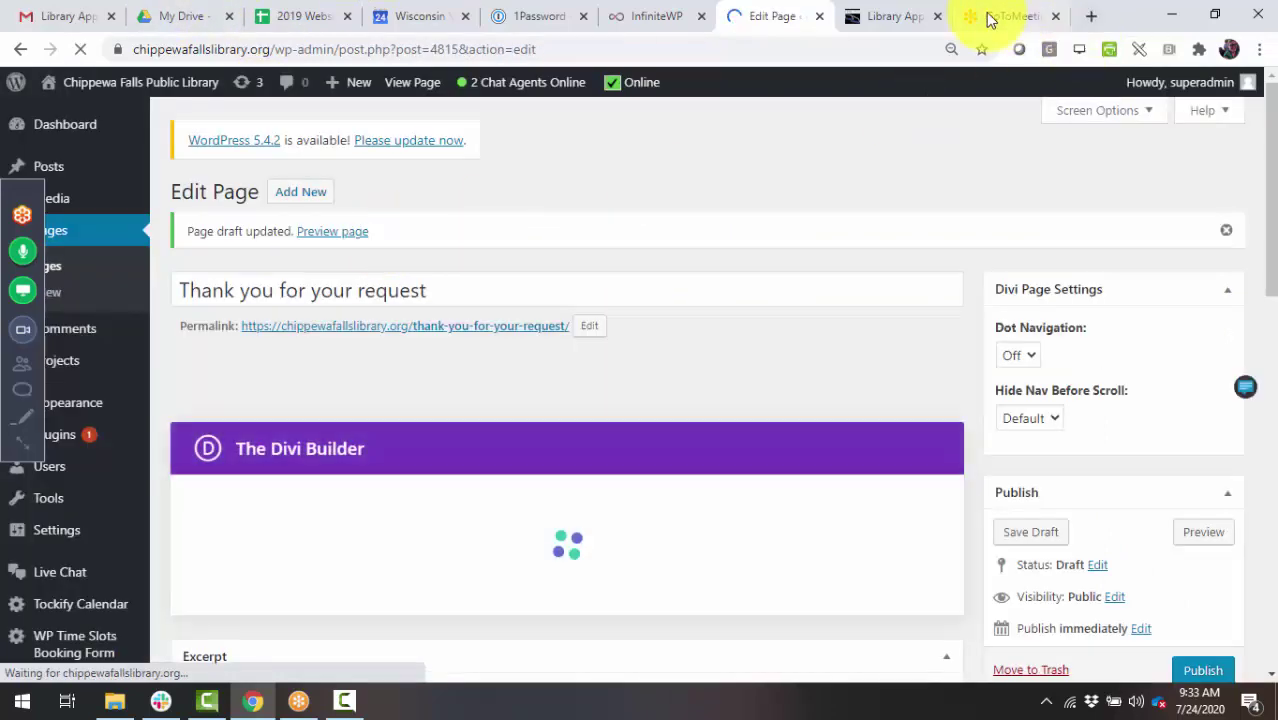
{"action": "left_click", "coordinate": [888, 18]}
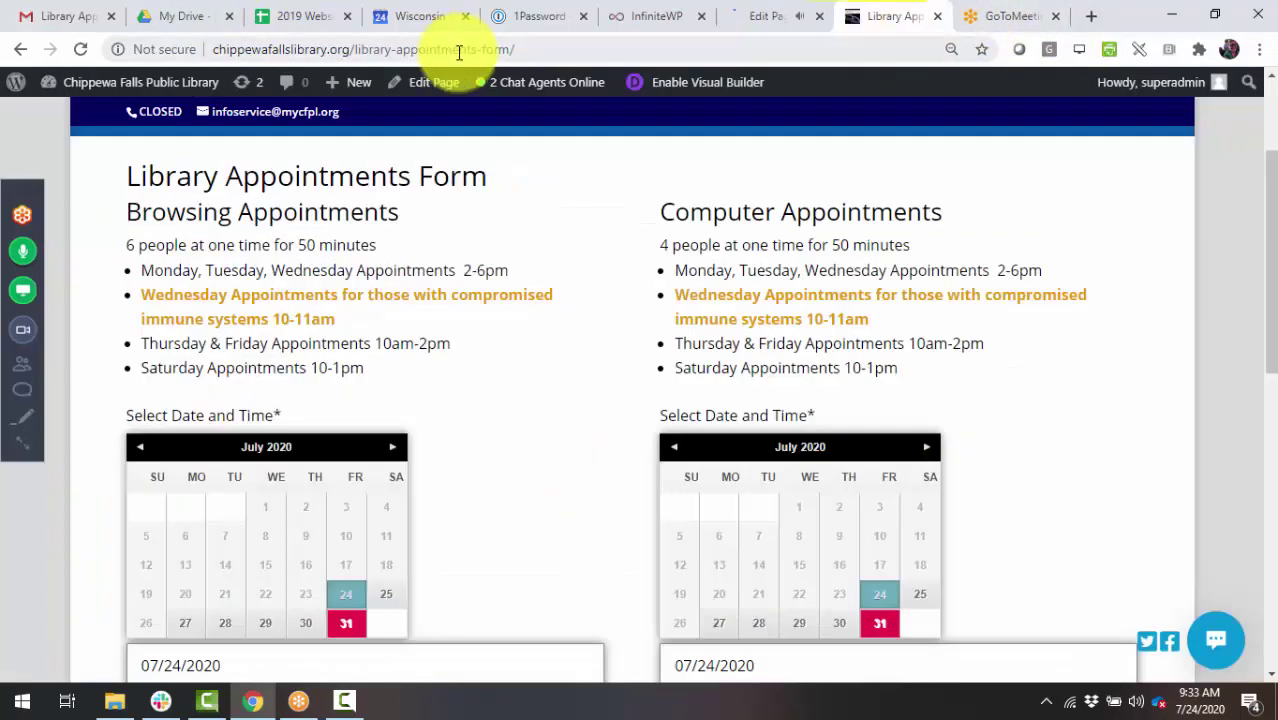
{"action": "left_click", "coordinate": [205, 49]}
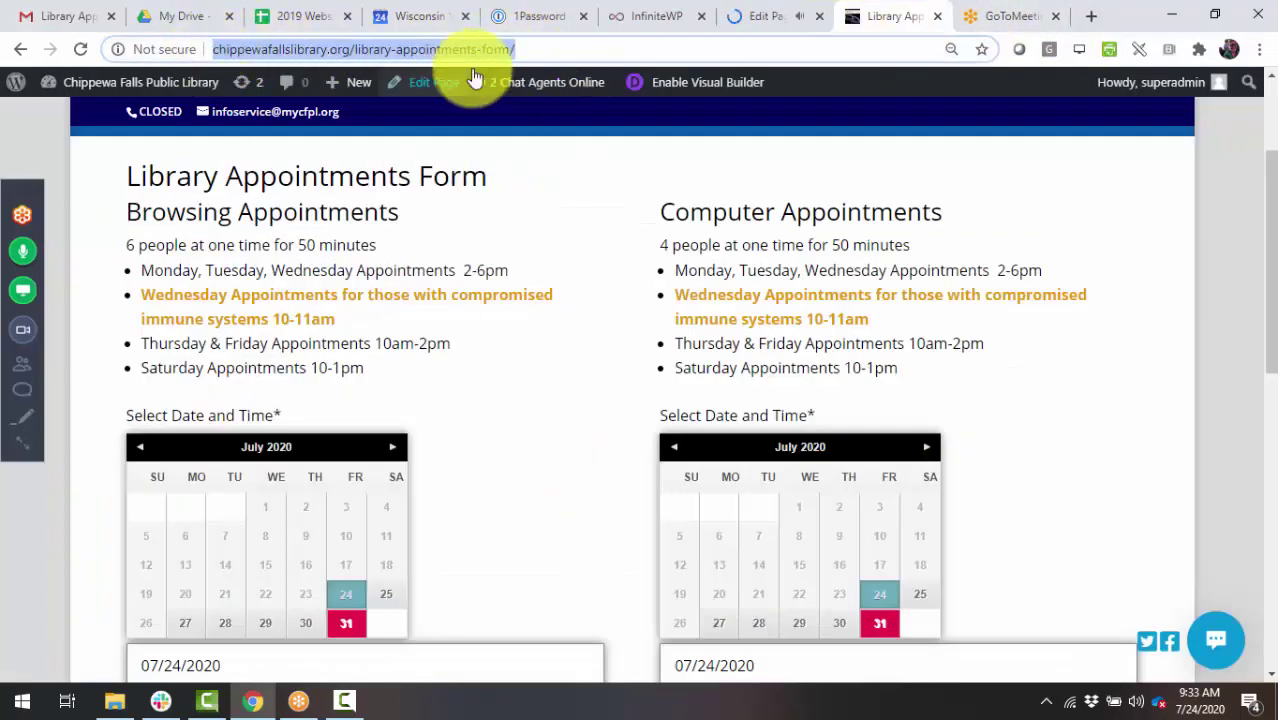
{"action": "left_click", "coordinate": [757, 16]}
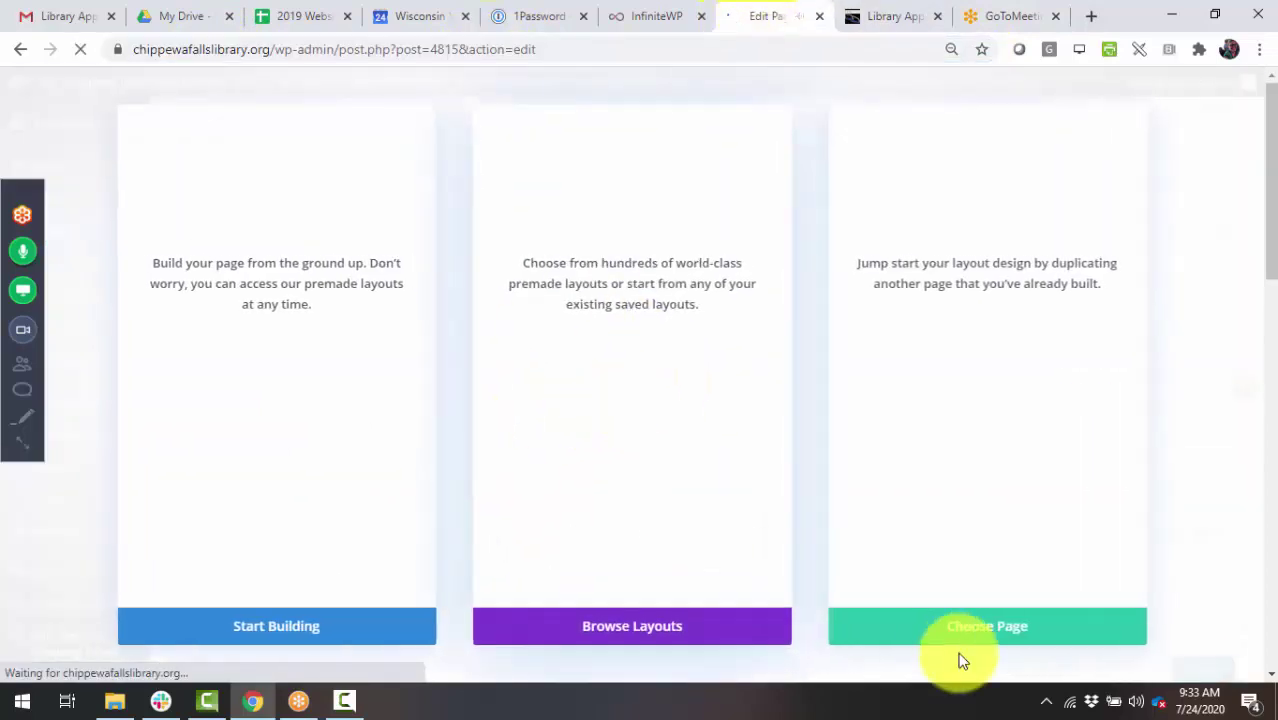
- Duplicate the Library Appointments Form page layout into the new page, filtering existing layouts to Pages
{"action": "left_click", "coordinate": [993, 636]}
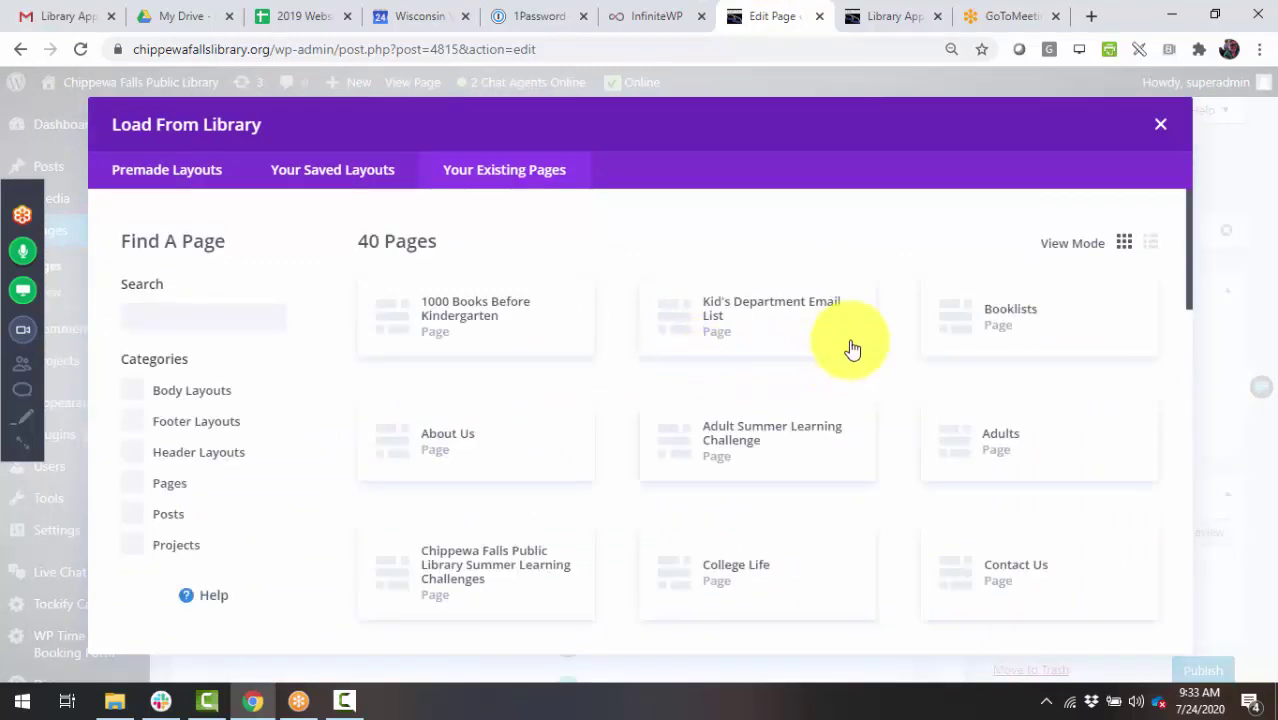
{"action": "scroll", "coordinate": [950, 455], "scroll_direction": "down", "scroll_amount": 2}
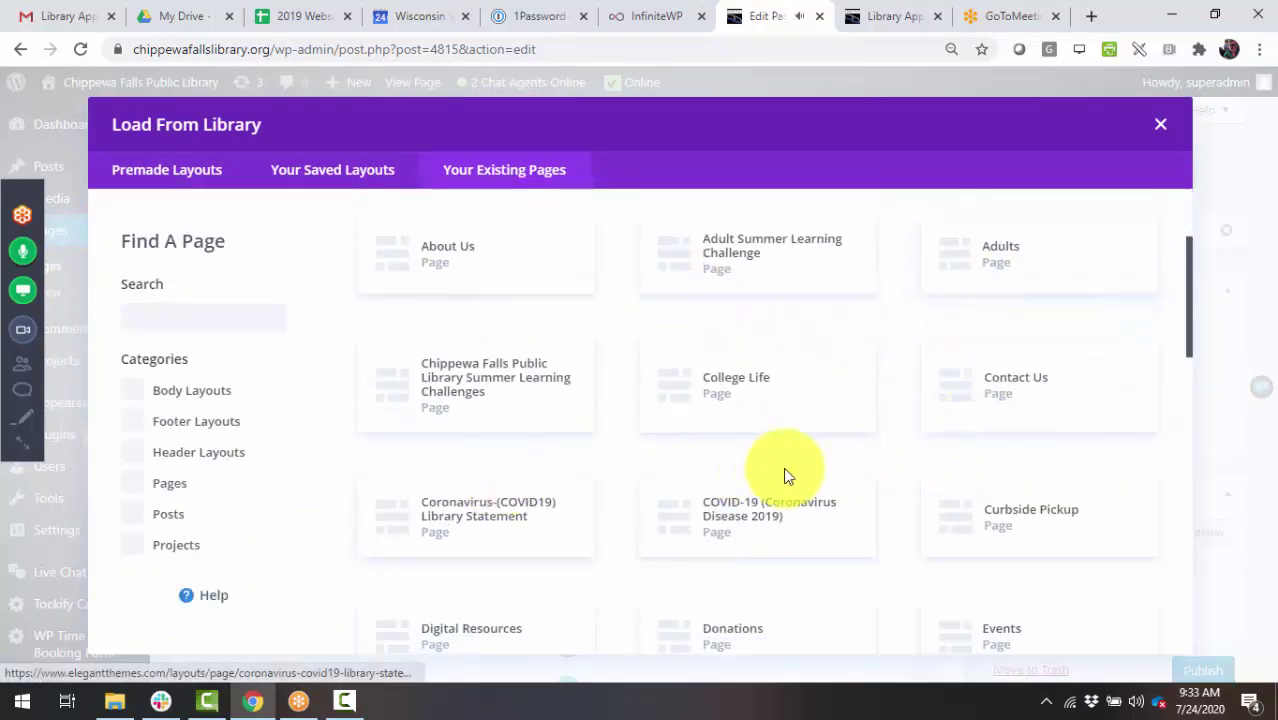
{"action": "scroll", "coordinate": [773, 467], "scroll_direction": "down", "scroll_amount": 1}
{"action": "left_click", "coordinate": [148, 492]}
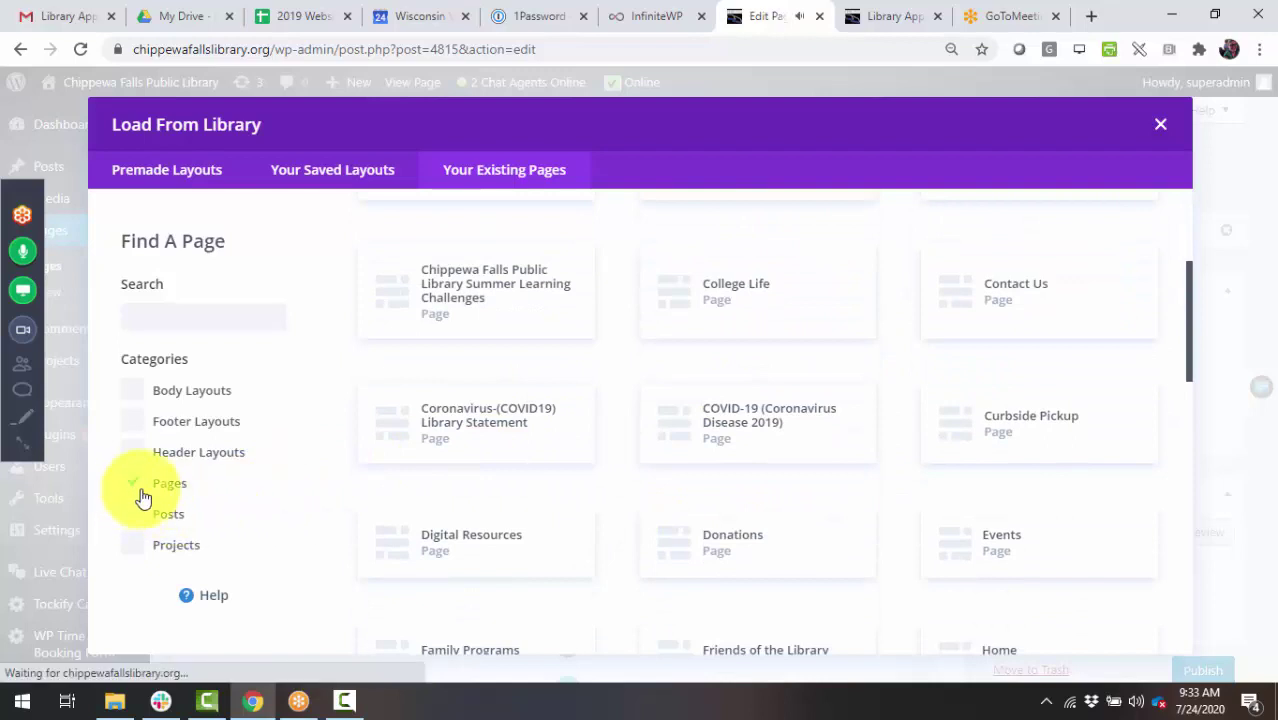
{"action": "scroll", "coordinate": [752, 471], "scroll_direction": "down", "scroll_amount": 2}
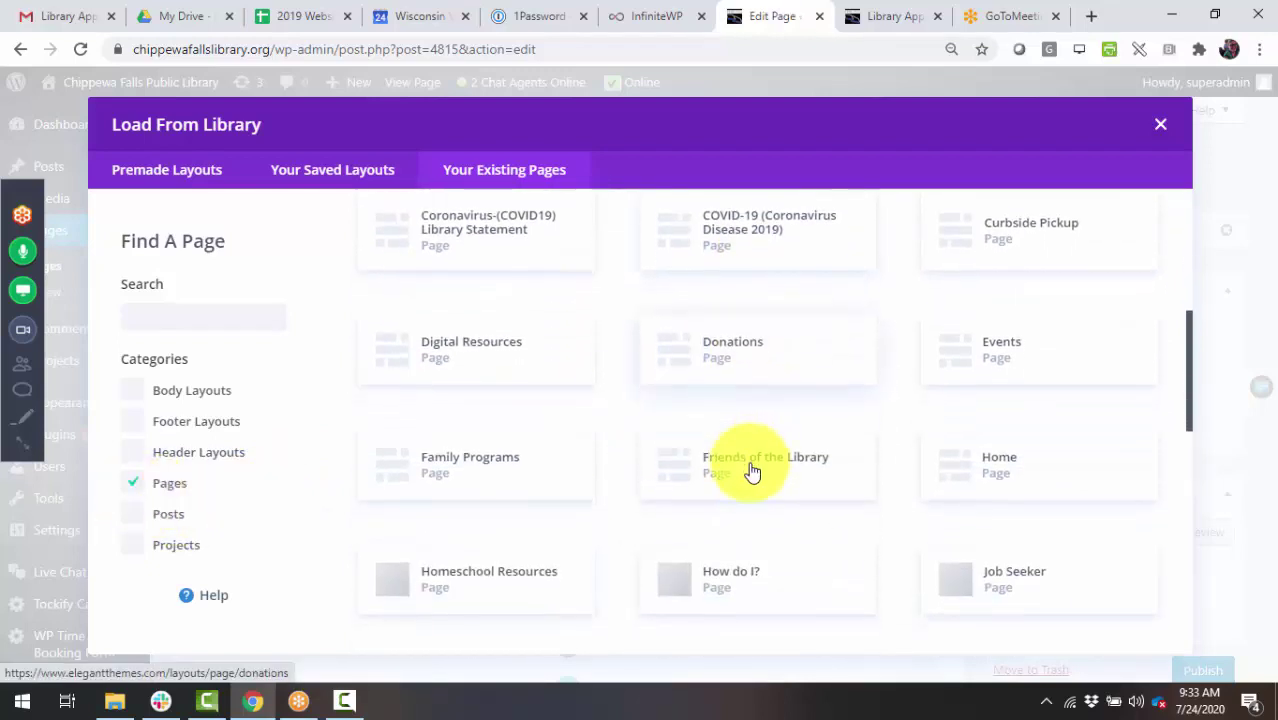
{"action": "scroll", "coordinate": [752, 471], "scroll_direction": "down", "scroll_amount": 3}
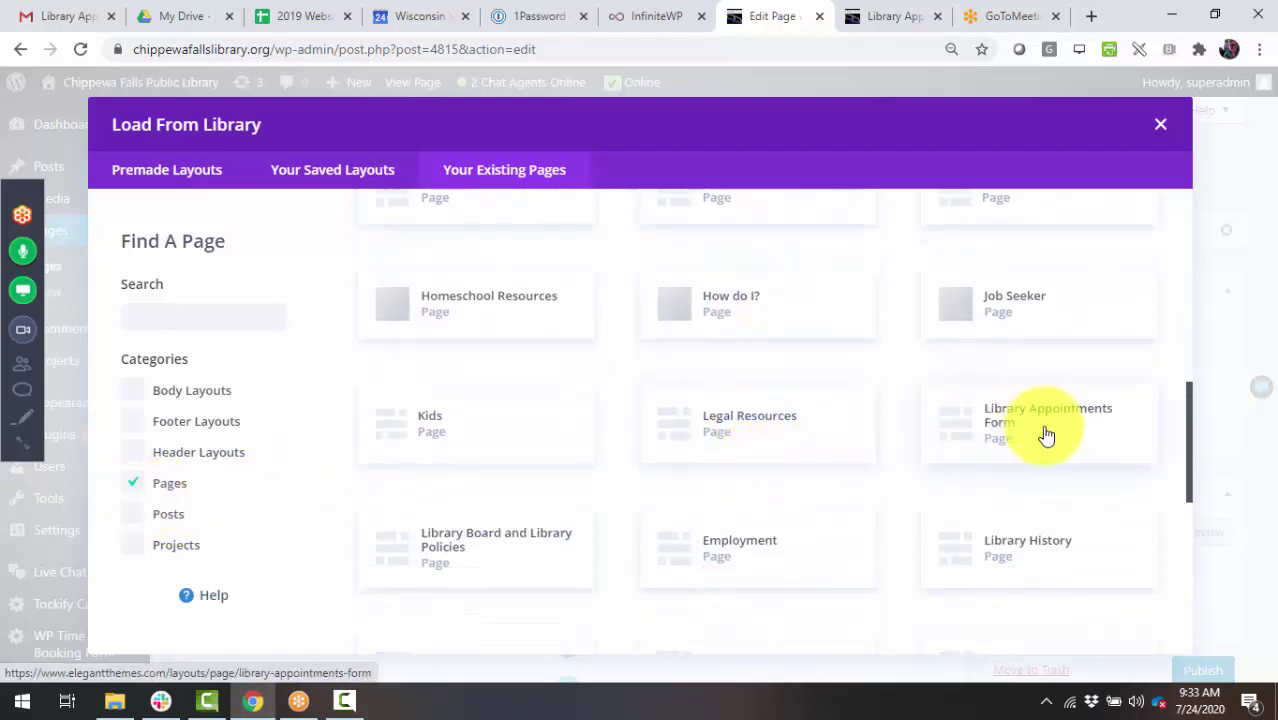
{"action": "left_click", "coordinate": [1046, 435]}
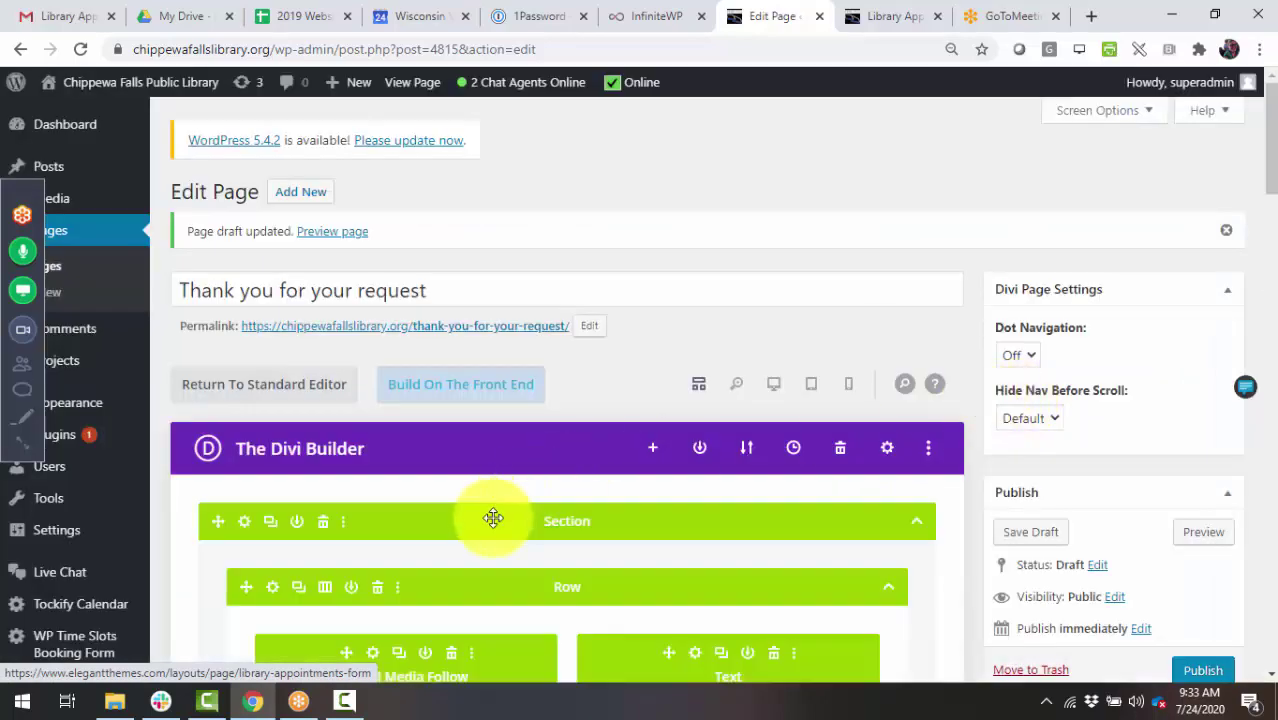
{"action": "scroll", "coordinate": [702, 518], "scroll_direction": "down", "scroll_amount": 7}
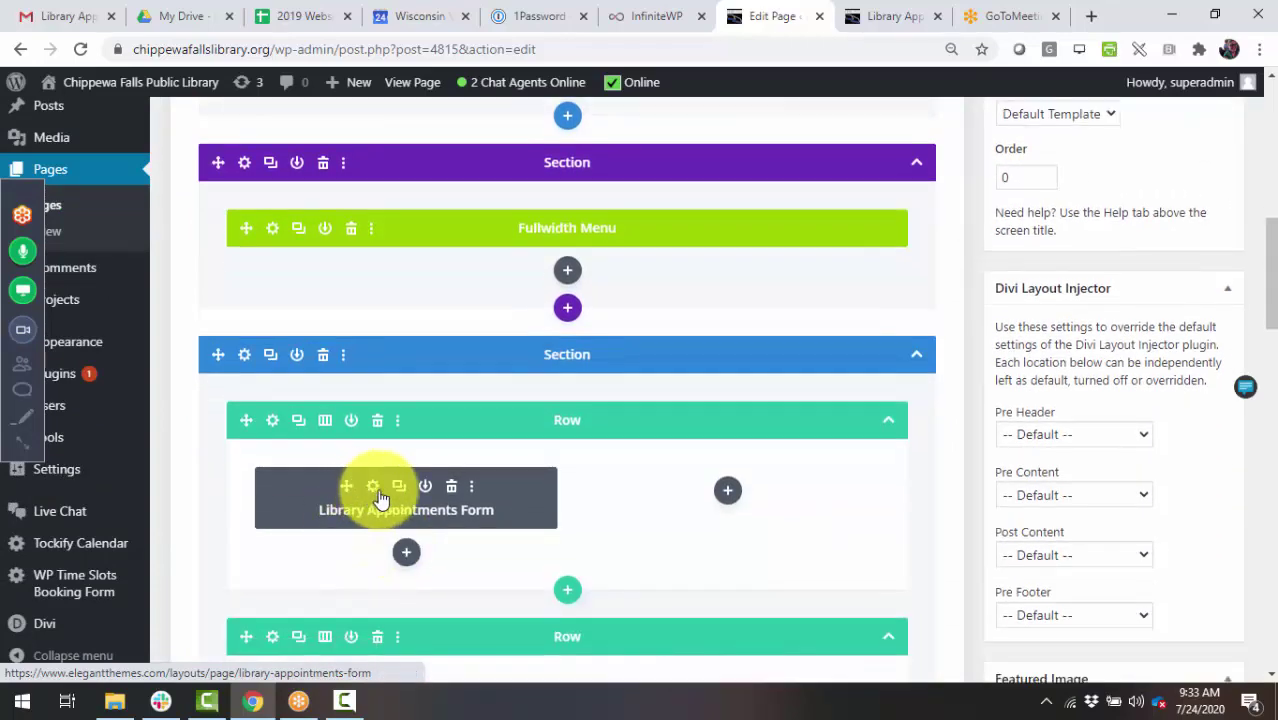
- Replace the text module's old Library Appointments Form heading with the 'Thank you' heading
{"action": "left_click", "coordinate": [372, 487]}
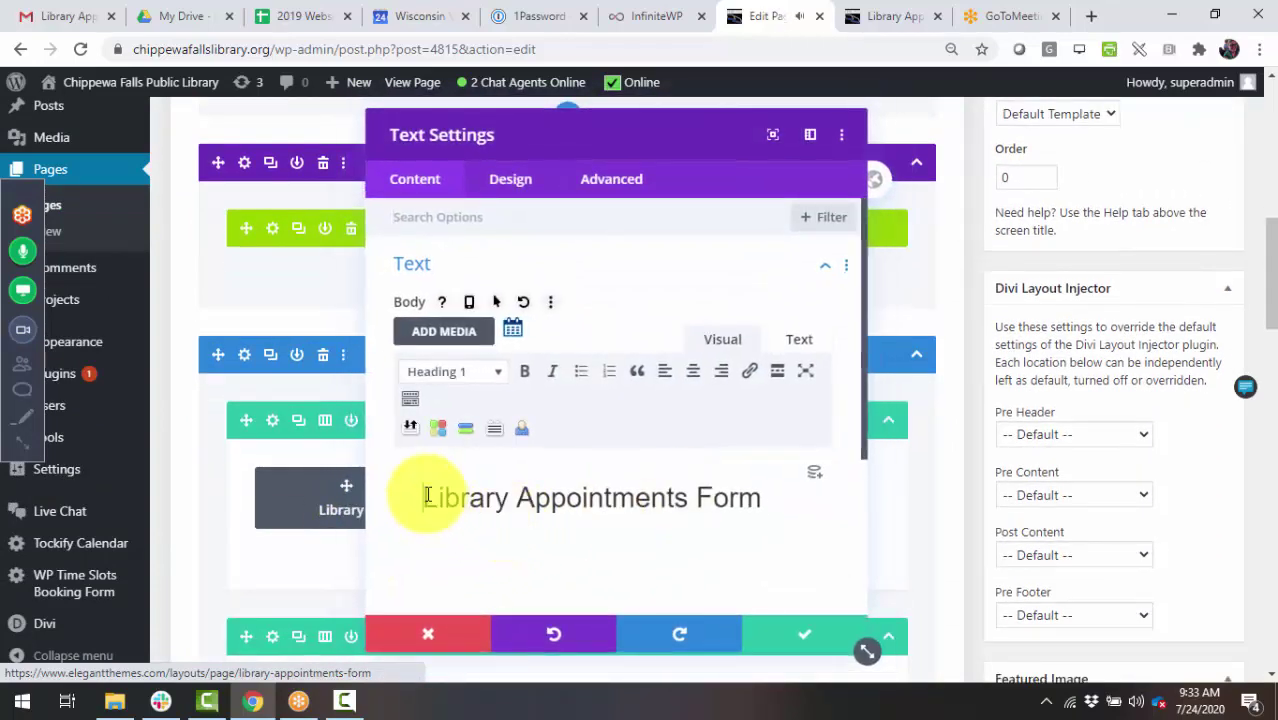
{"action": "type", "text": "Thank you!"}
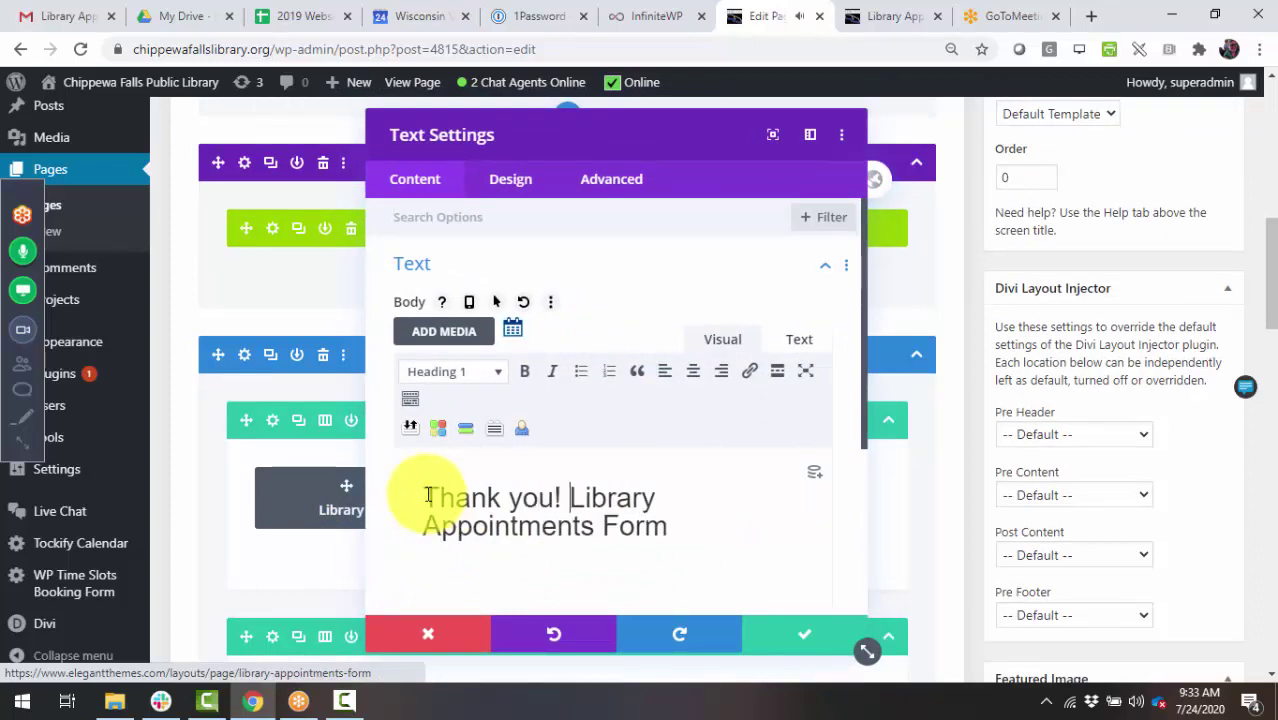
{"action": "key", "text": "Delete"}
{"action": "key", "text": "Delete"}
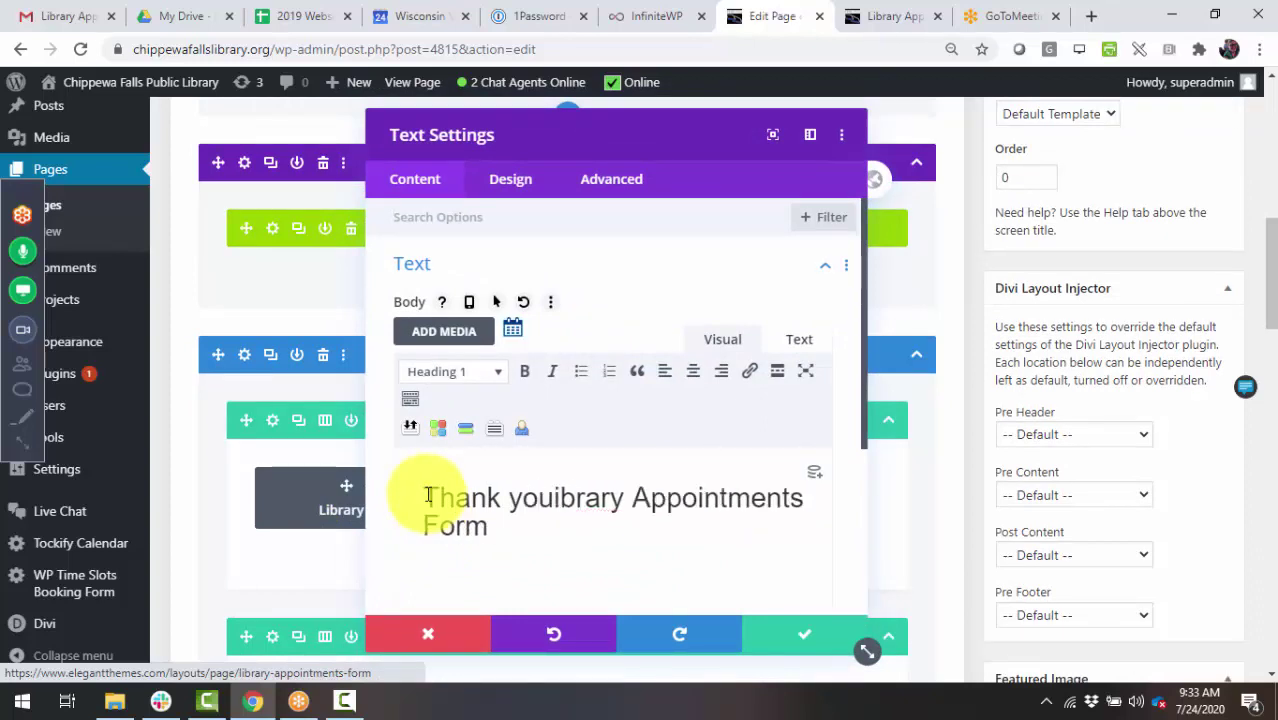
{"action": "key", "text": "Delete"}
{"action": "key", "text": "Delete"}
{"action": "key", "text": "Delete"}
{"action": "key", "text": "Delete"}
{"action": "key", "text": "Delete"}
{"action": "key", "text": "Delete"}
{"action": "key", "text": "Delete"}
{"action": "key", "text": "Delete"}
{"action": "key", "text": "Delete"}
{"action": "key", "text": "Delete"}
{"action": "key", "text": "Delete"}
{"action": "key", "text": "Delete"}
{"action": "key", "text": "Delete"}
{"action": "key", "text": "Delete"}
{"action": "key", "text": "Delete"}
{"action": "key", "text": "Delete"}
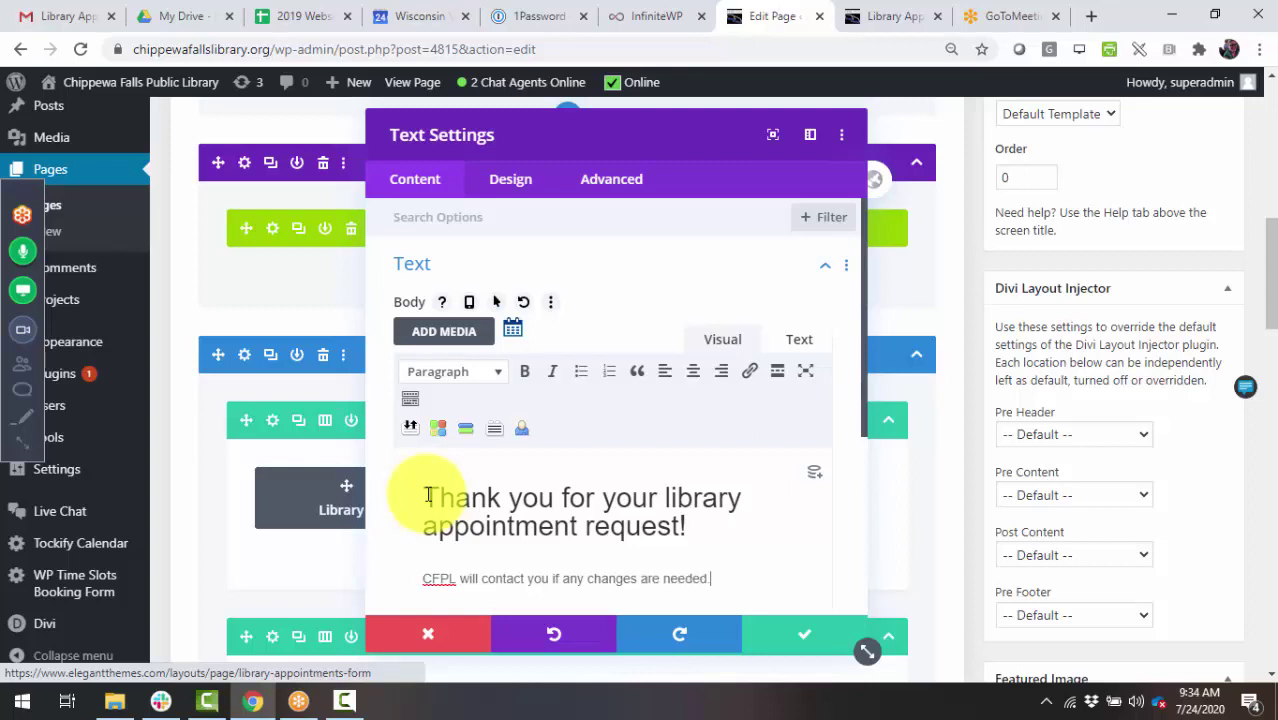
- Save the text and add a Button module linking to the relative /library-appointments-form/ address
{"action": "left_click", "coordinate": [810, 638]}
{"action": "left_click", "coordinate": [409, 558]}
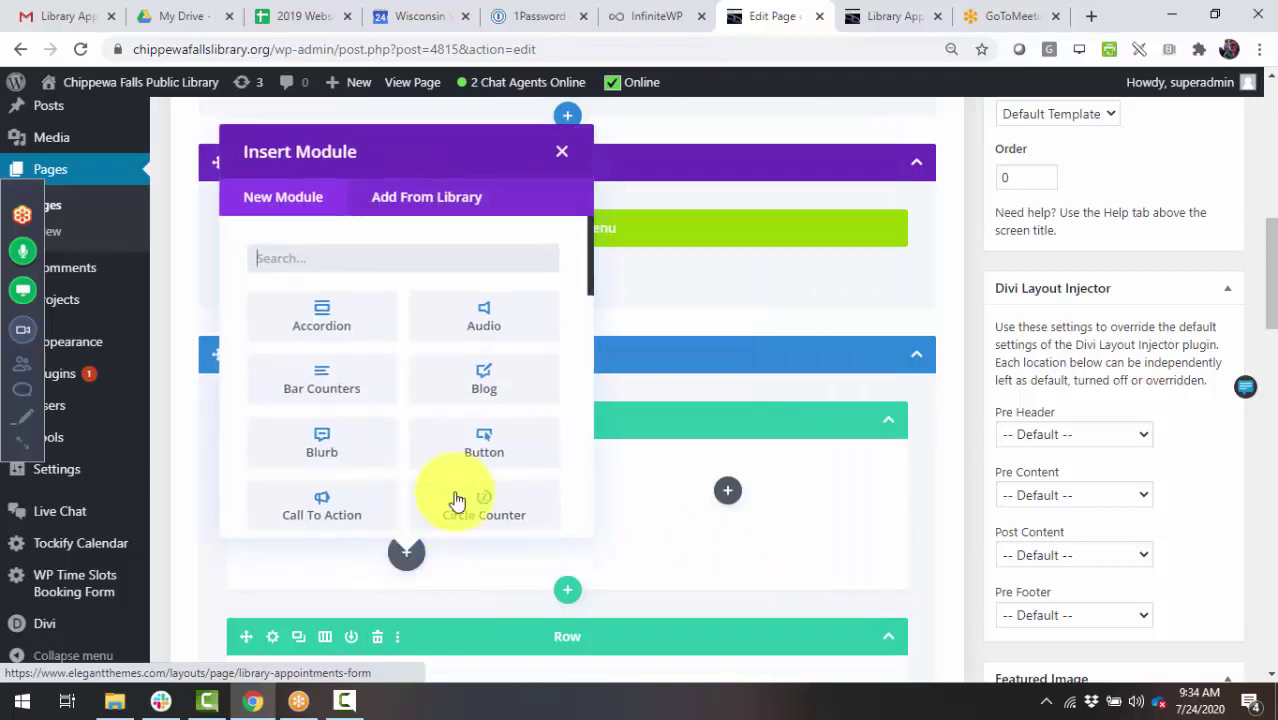
{"action": "left_click", "coordinate": [485, 437]}
{"action": "left_click", "coordinate": [505, 338]}
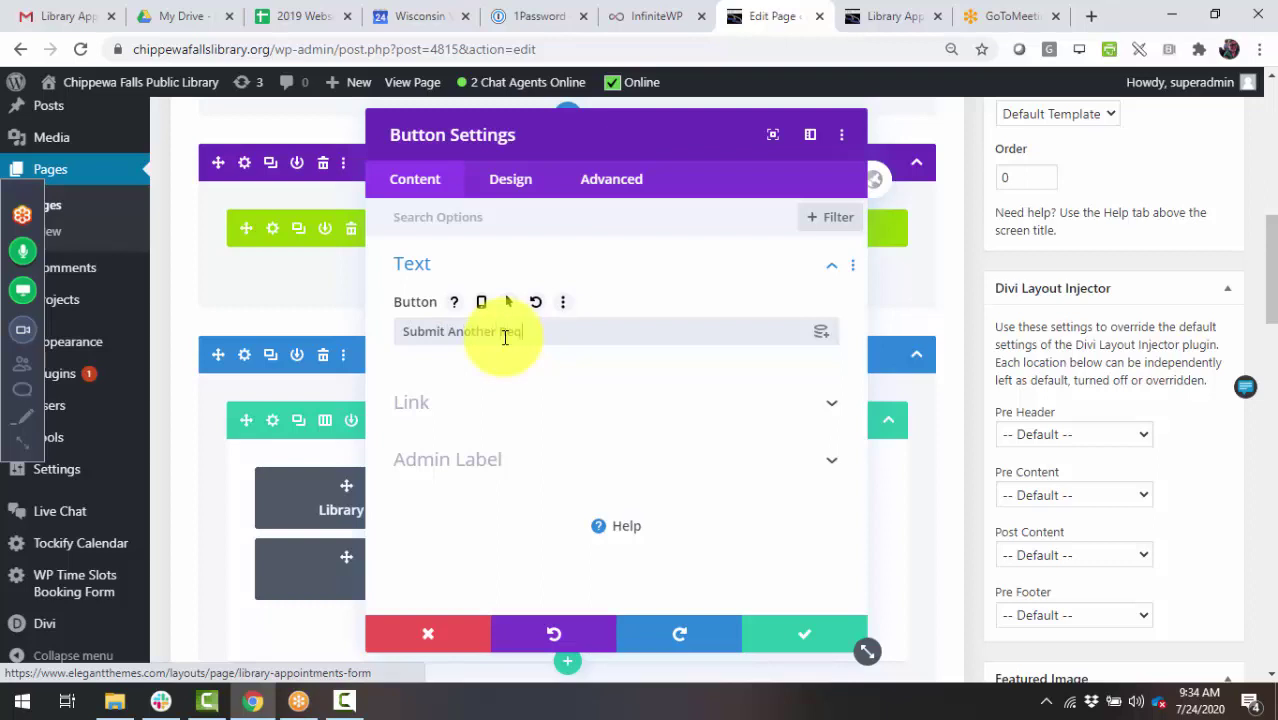
{"action": "left_click", "coordinate": [491, 405]}
{"action": "left_click", "coordinate": [519, 352]}
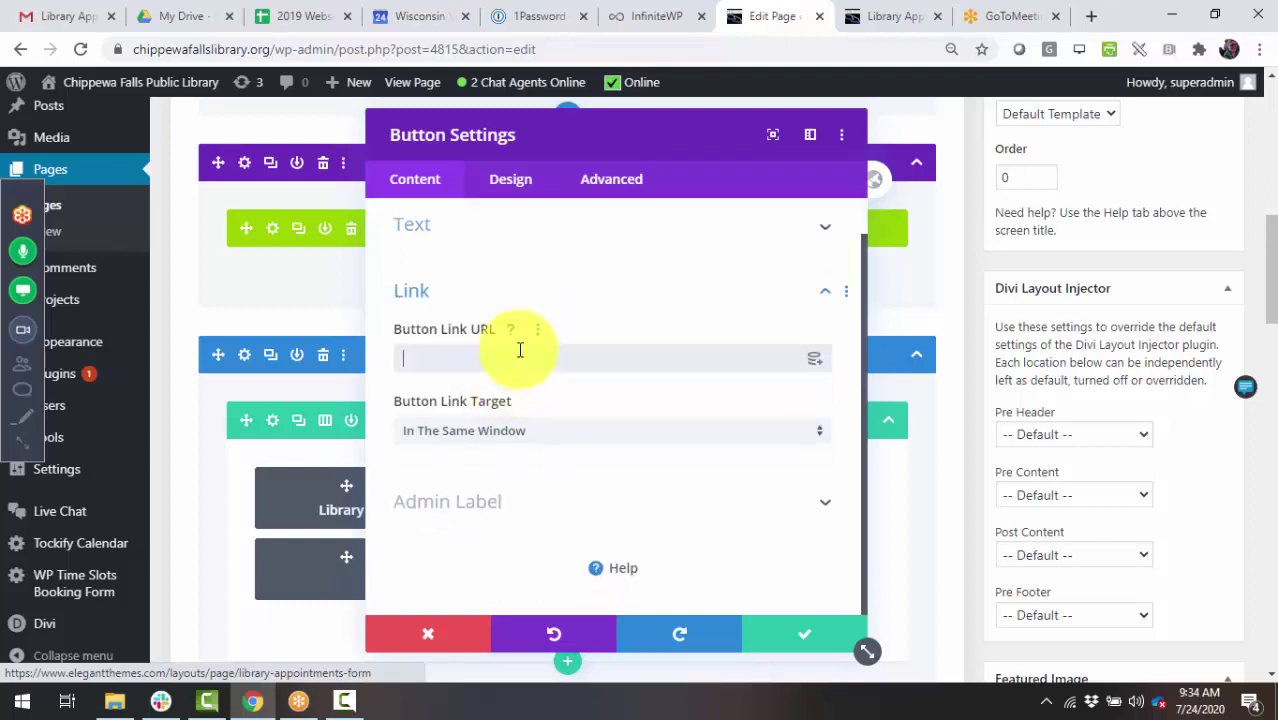
{"action": "type", "text": "https://chippewafallslibrary.org/library-appointments-form/"}
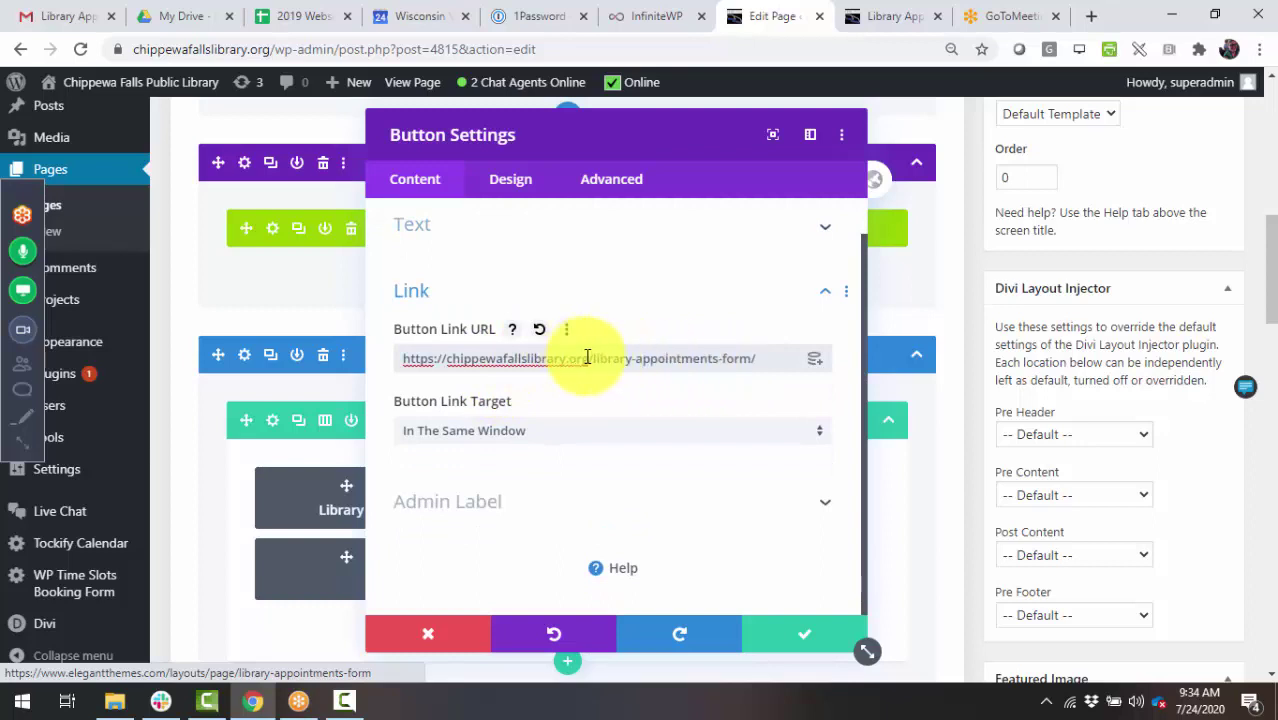
{"action": "double_click", "coordinate": [584, 358]}
{"action": "key", "text": "BackSpace"}
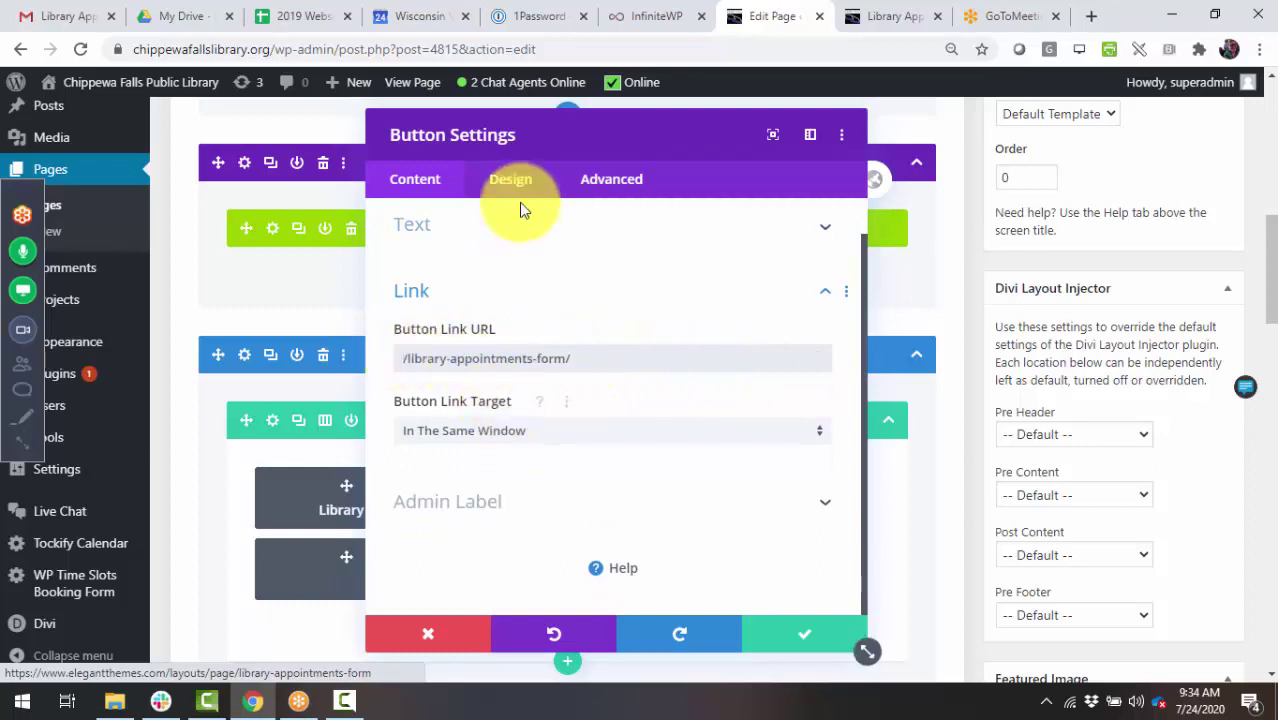
- Enable custom styles on the button and give it a blue background
{"action": "left_click", "coordinate": [511, 180]}
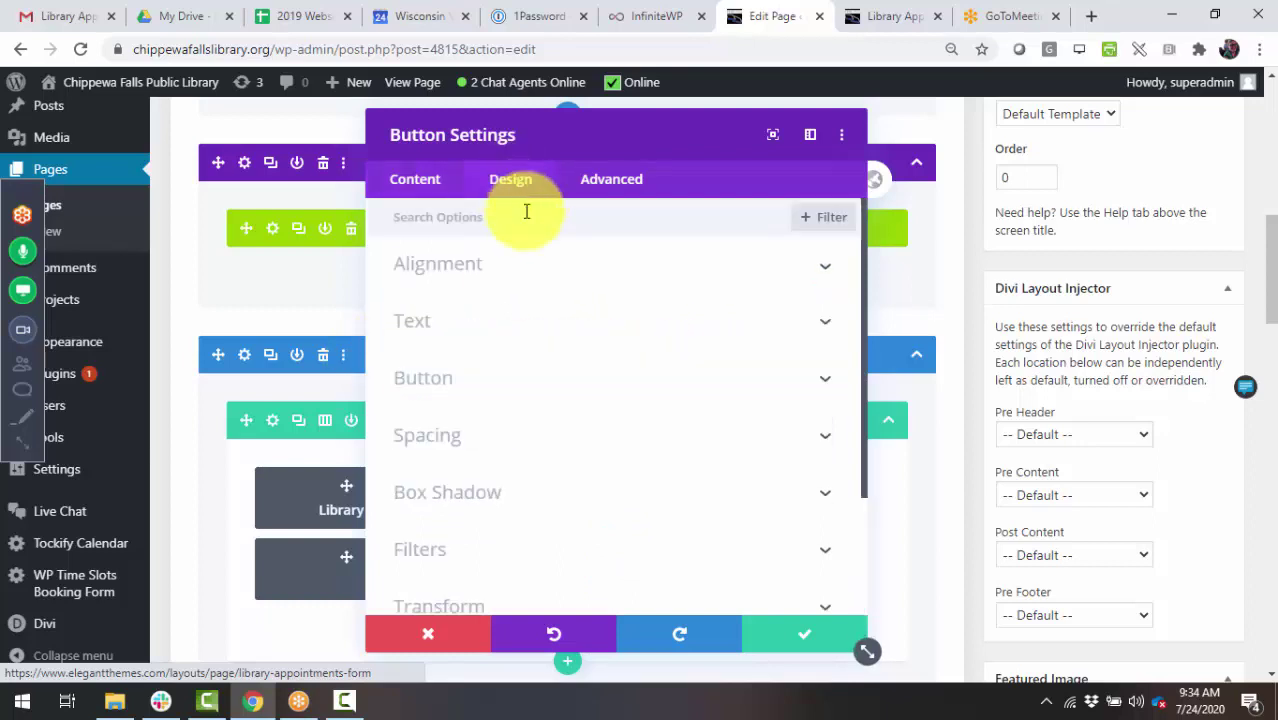
{"action": "left_click", "coordinate": [472, 376]}
{"action": "left_click", "coordinate": [437, 300]}
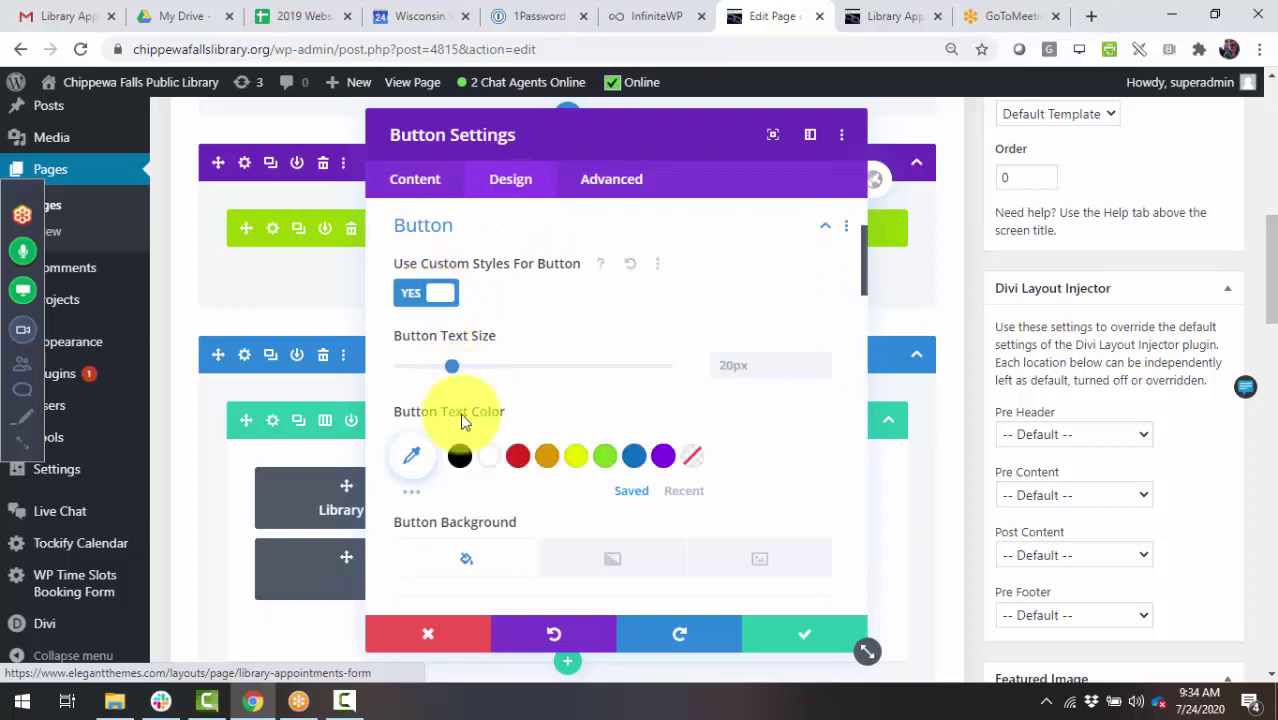
{"action": "scroll", "coordinate": [510, 425], "scroll_direction": "down", "scroll_amount": 1}
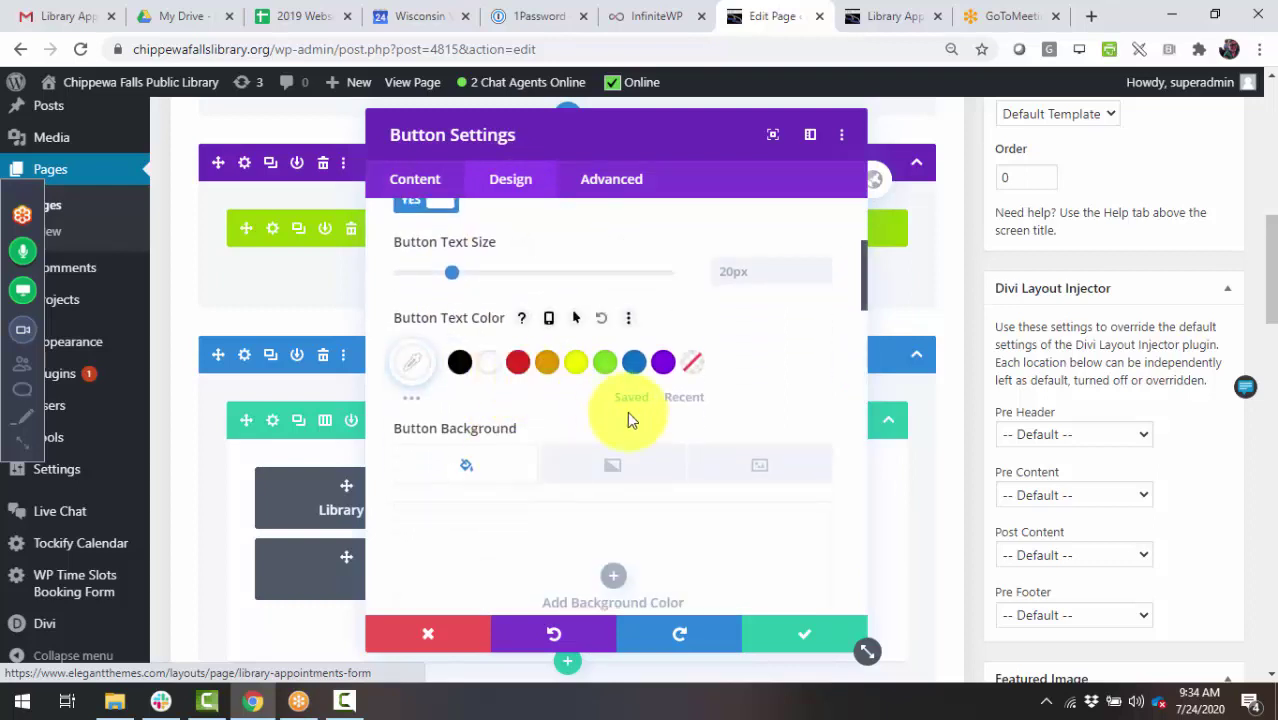
{"action": "scroll", "coordinate": [622, 408], "scroll_direction": "down", "scroll_amount": 4}
{"action": "left_click", "coordinate": [630, 332]}
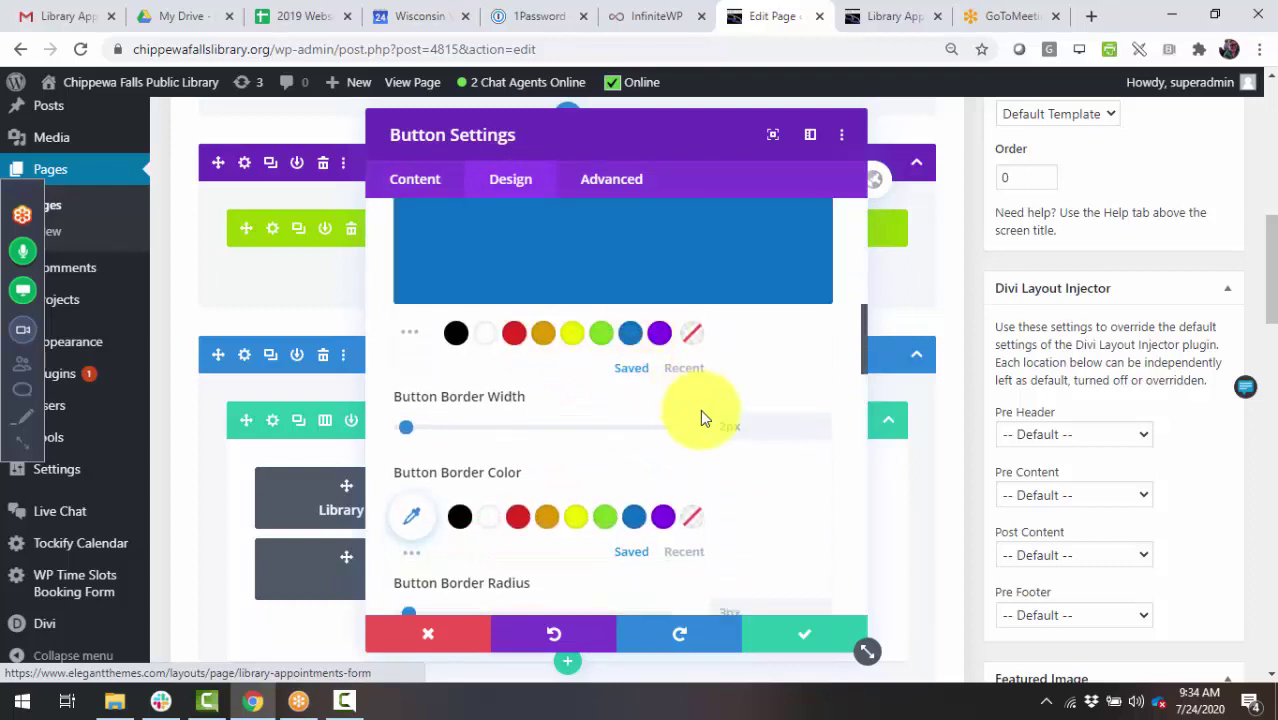
- Add a text shadow and a box shadow to the button, then begin its 'Submit another' admin label
{"action": "scroll", "coordinate": [461, 447], "scroll_direction": "down", "scroll_amount": 6}
{"action": "scroll", "coordinate": [430, 430], "scroll_direction": "down", "scroll_amount": 1}
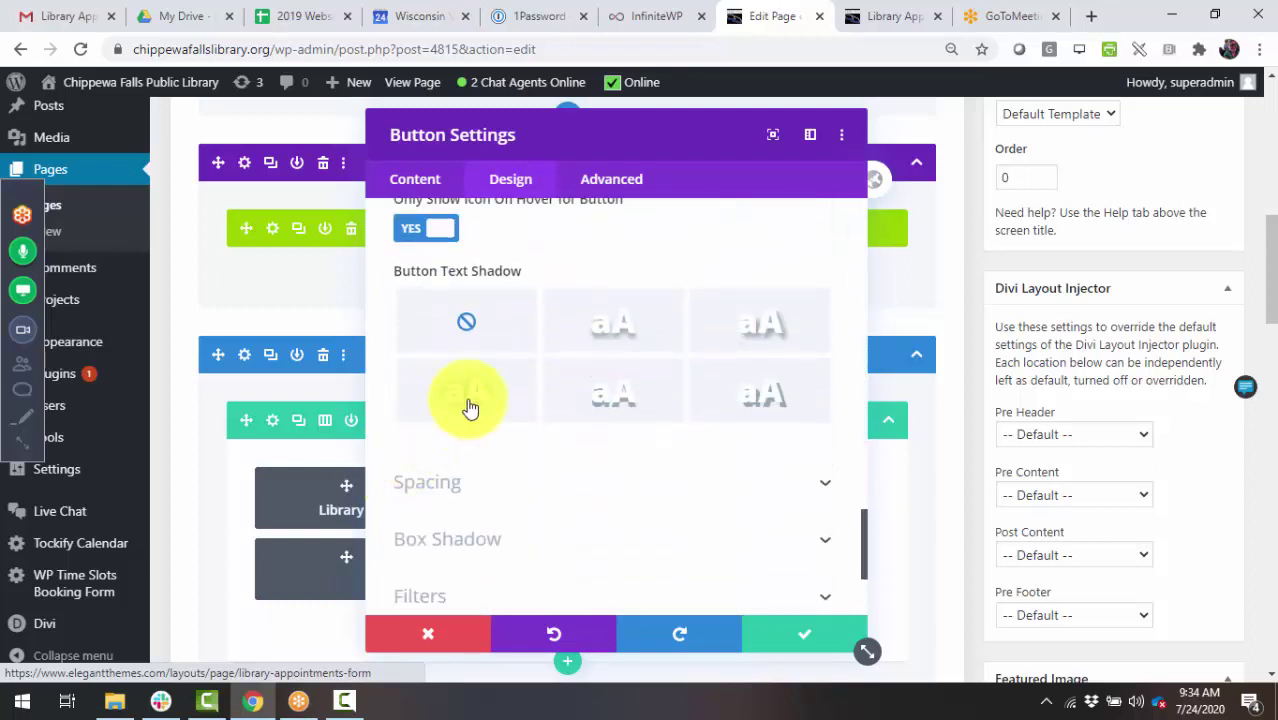
{"action": "left_click", "coordinate": [470, 400]}
{"action": "scroll", "coordinate": [387, 430], "scroll_direction": "down", "scroll_amount": 5}
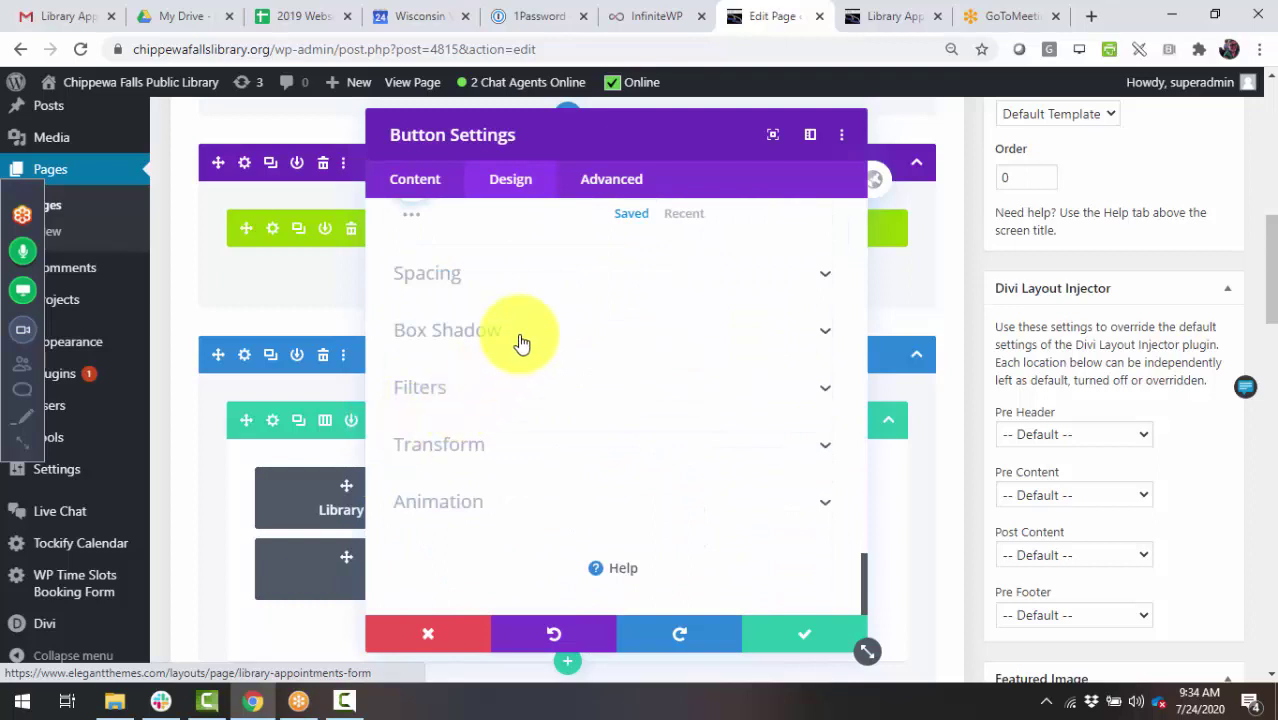
{"action": "left_click", "coordinate": [519, 335]}
{"action": "left_click", "coordinate": [585, 320]}
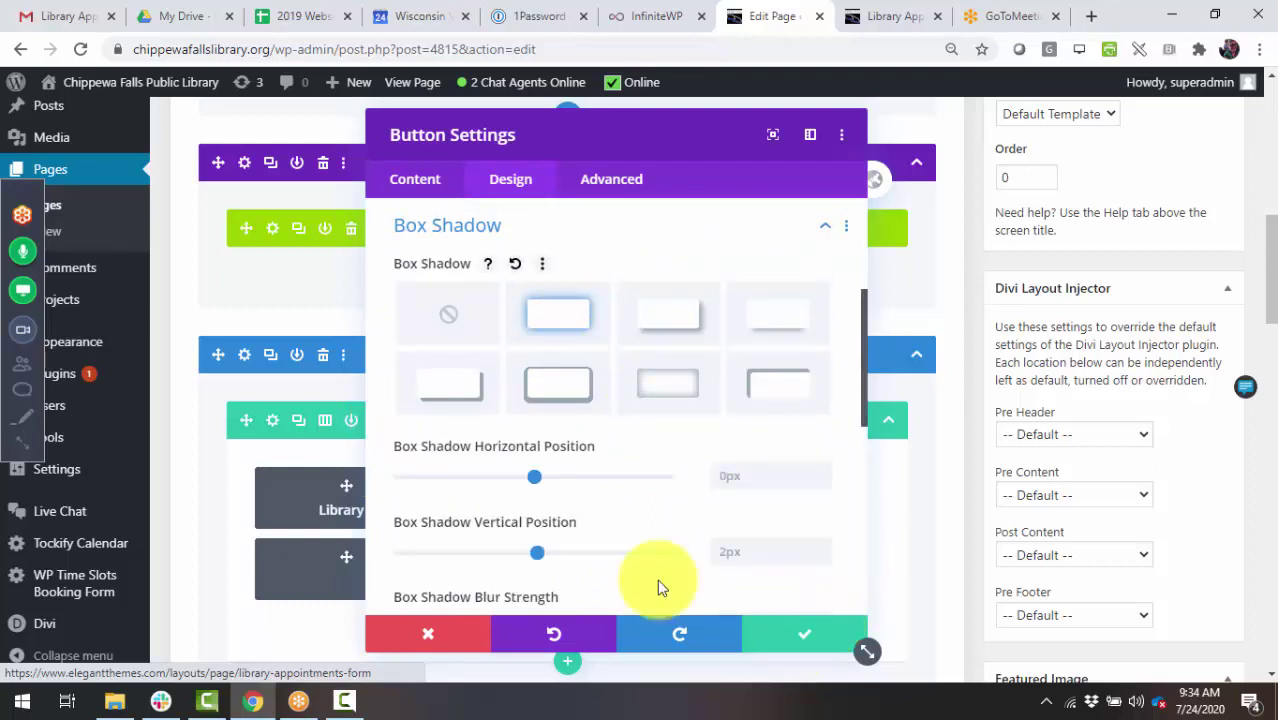
{"action": "scroll", "coordinate": [500, 545], "scroll_direction": "down", "scroll_amount": 5}
{"action": "left_click", "coordinate": [412, 182]}
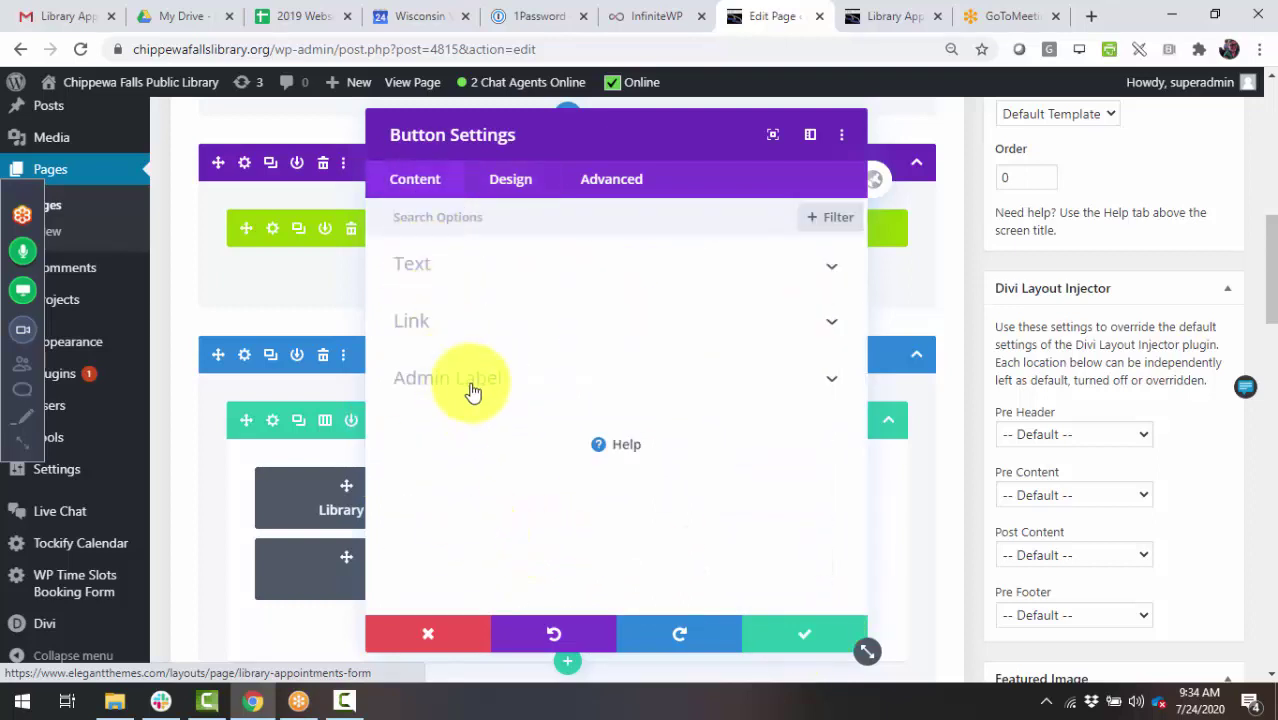
{"action": "left_click", "coordinate": [473, 385]}
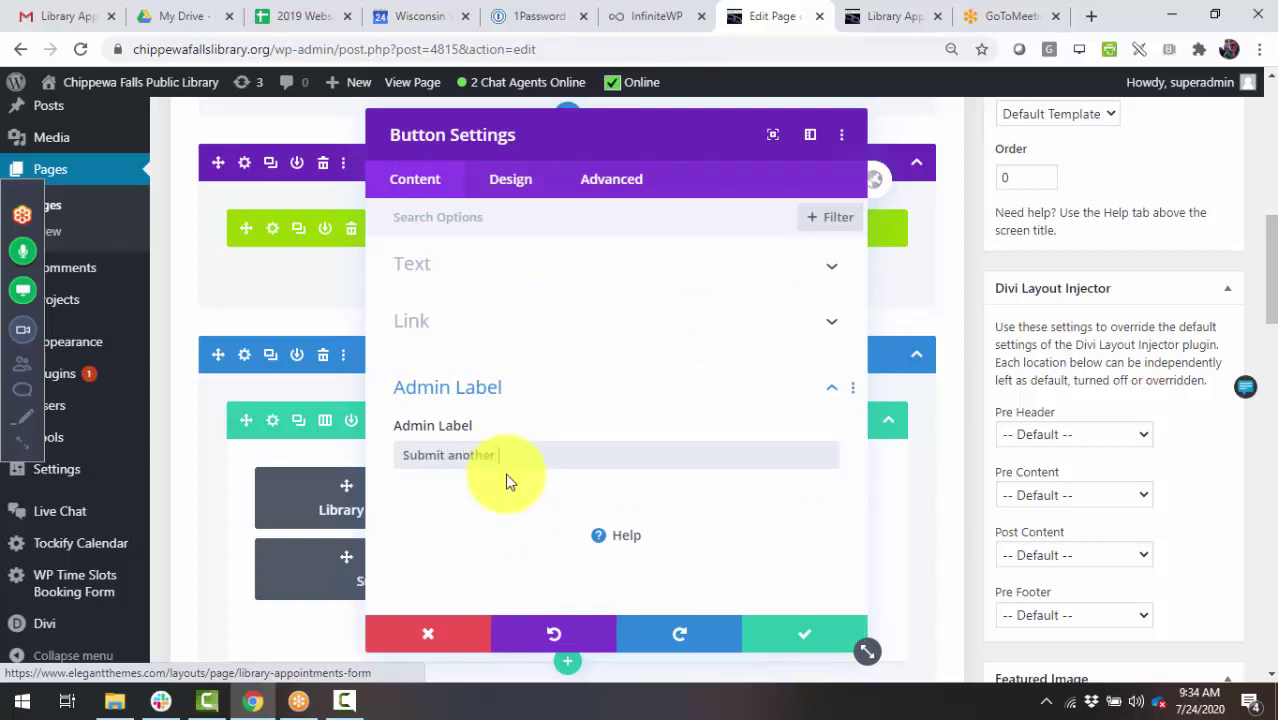
- Save the button, delete the Browsing and Computer Appointments row, and publish the thank-you page
{"action": "left_click", "coordinate": [762, 640]}
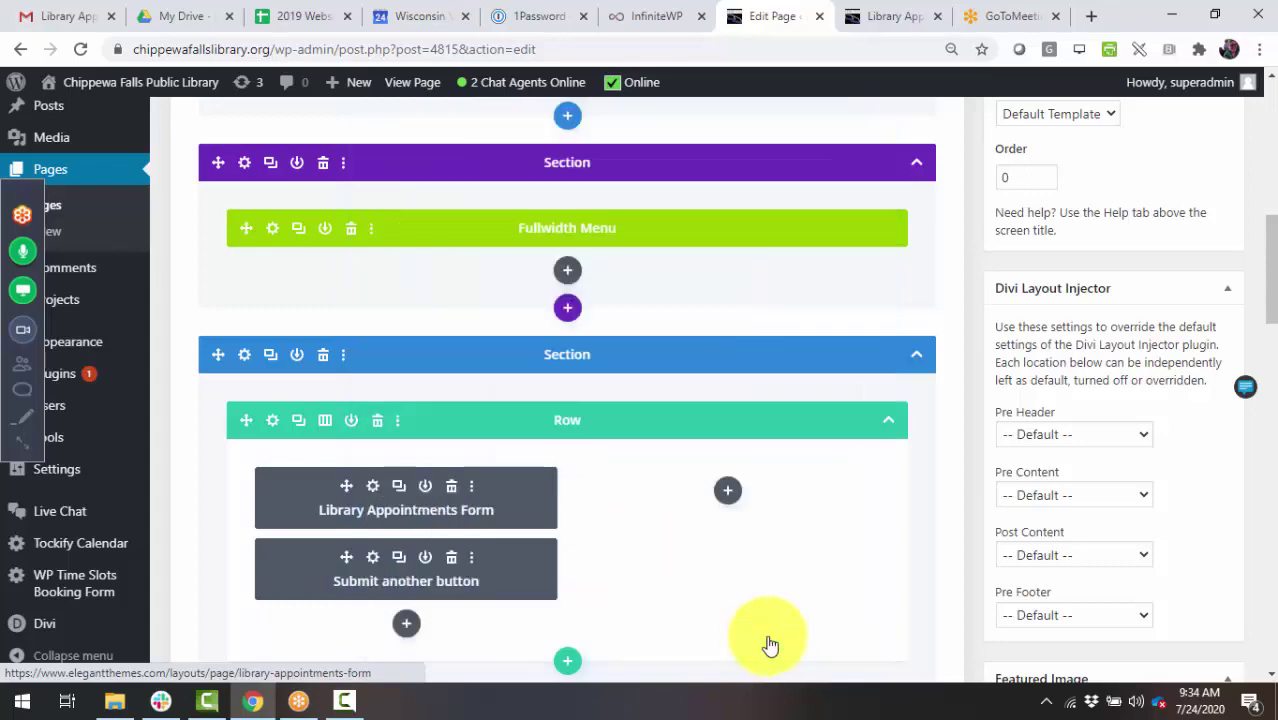
{"action": "scroll", "coordinate": [600, 540], "scroll_direction": "down", "scroll_amount": 4}
{"action": "left_click", "coordinate": [378, 334]}
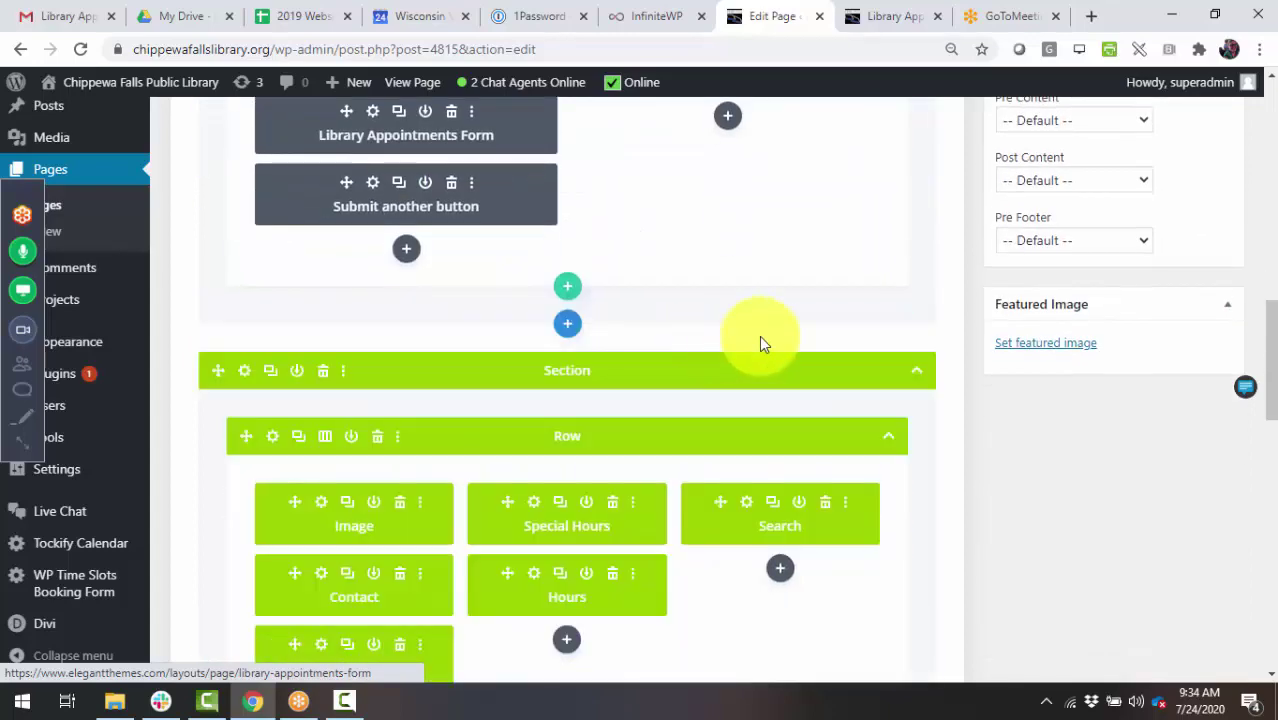
{"action": "scroll", "coordinate": [759, 340], "scroll_direction": "up", "scroll_amount": 3}
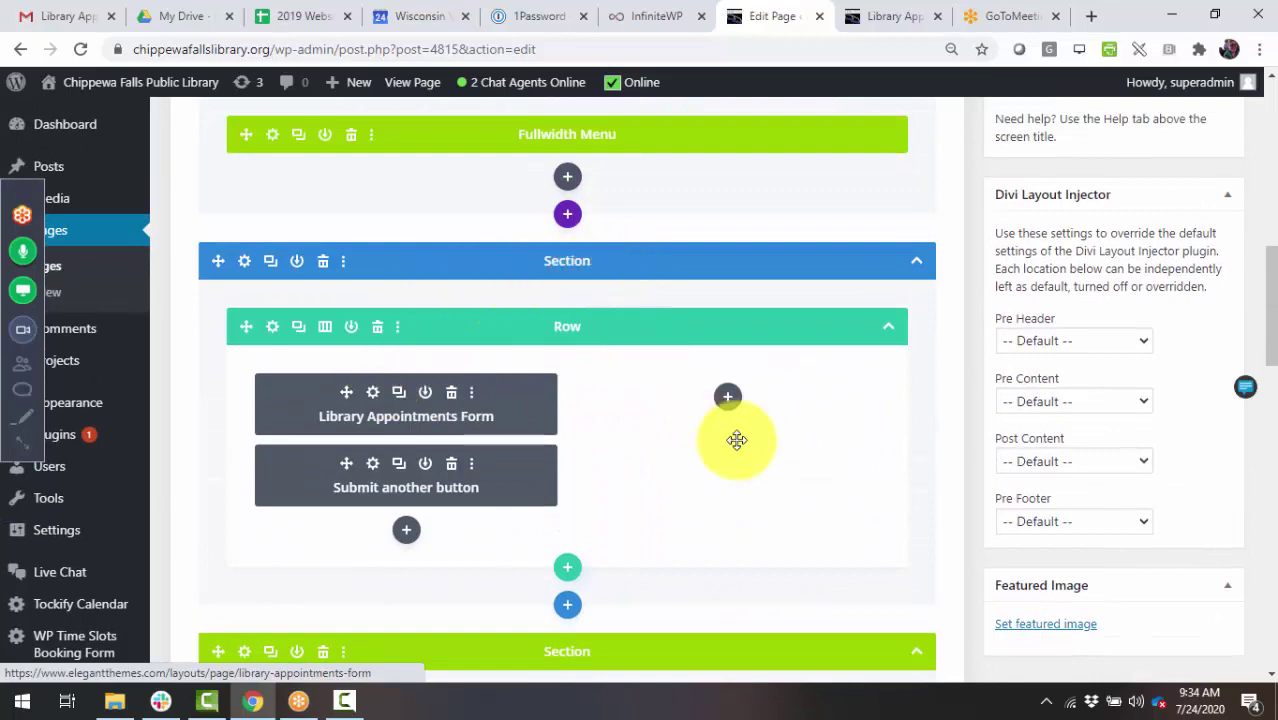
{"action": "scroll", "coordinate": [1033, 456], "scroll_direction": "up", "scroll_amount": 5}
{"action": "left_click", "coordinate": [1206, 297]}
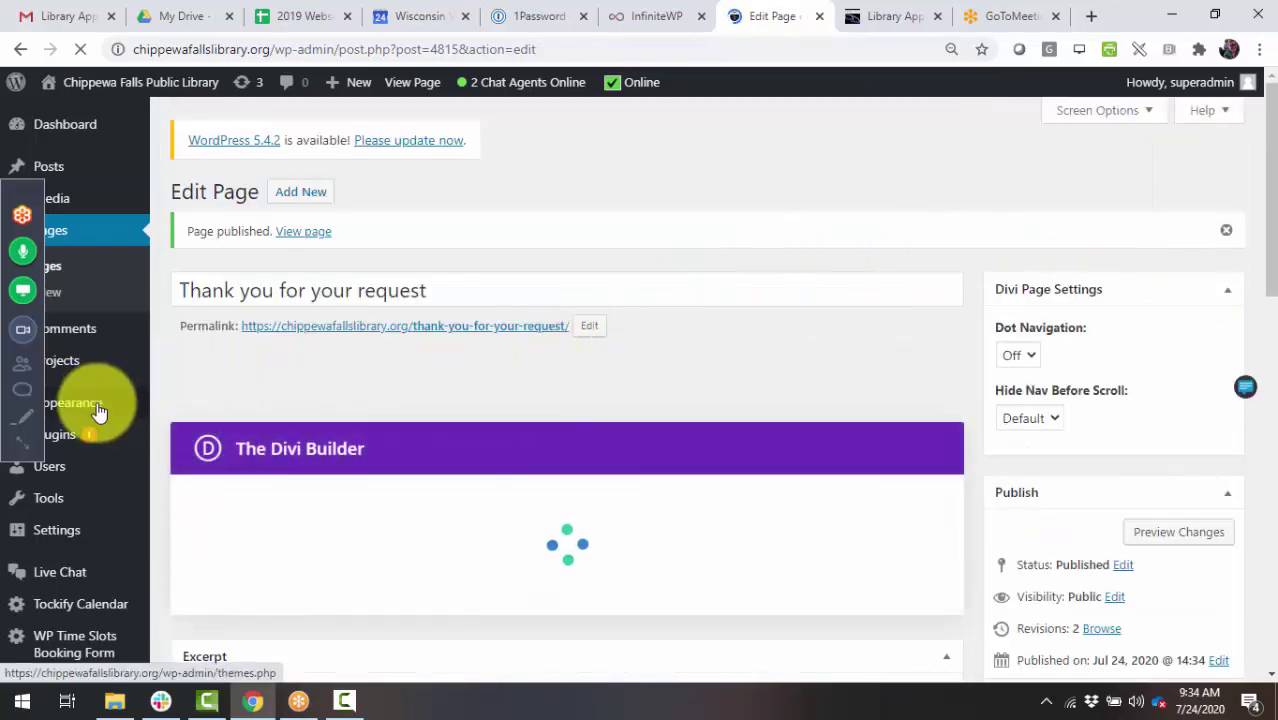
- Remove the 'Thank you for your request' item from the Primary menu in Appearance > Menus
{"action": "mouse_move", "coordinate": [117, 410]}
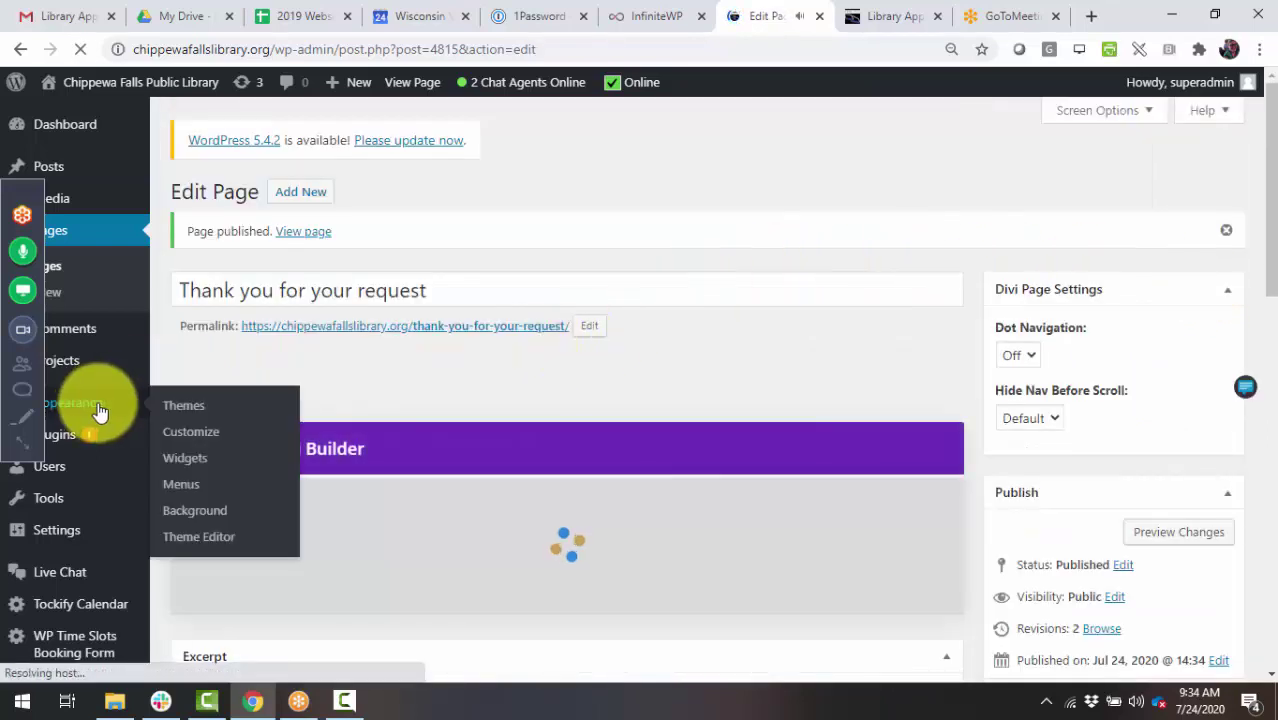
{"action": "left_click", "coordinate": [186, 486]}
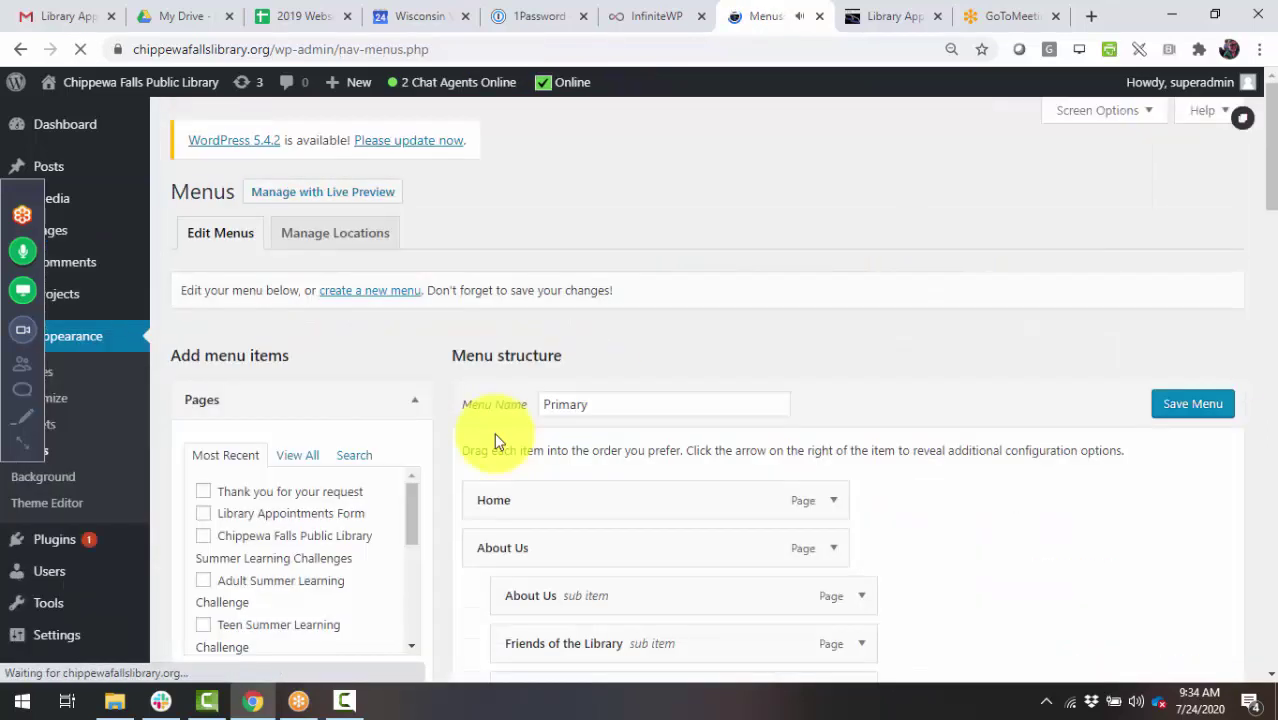
{"action": "scroll", "coordinate": [1061, 485], "scroll_direction": "down", "scroll_amount": 15}
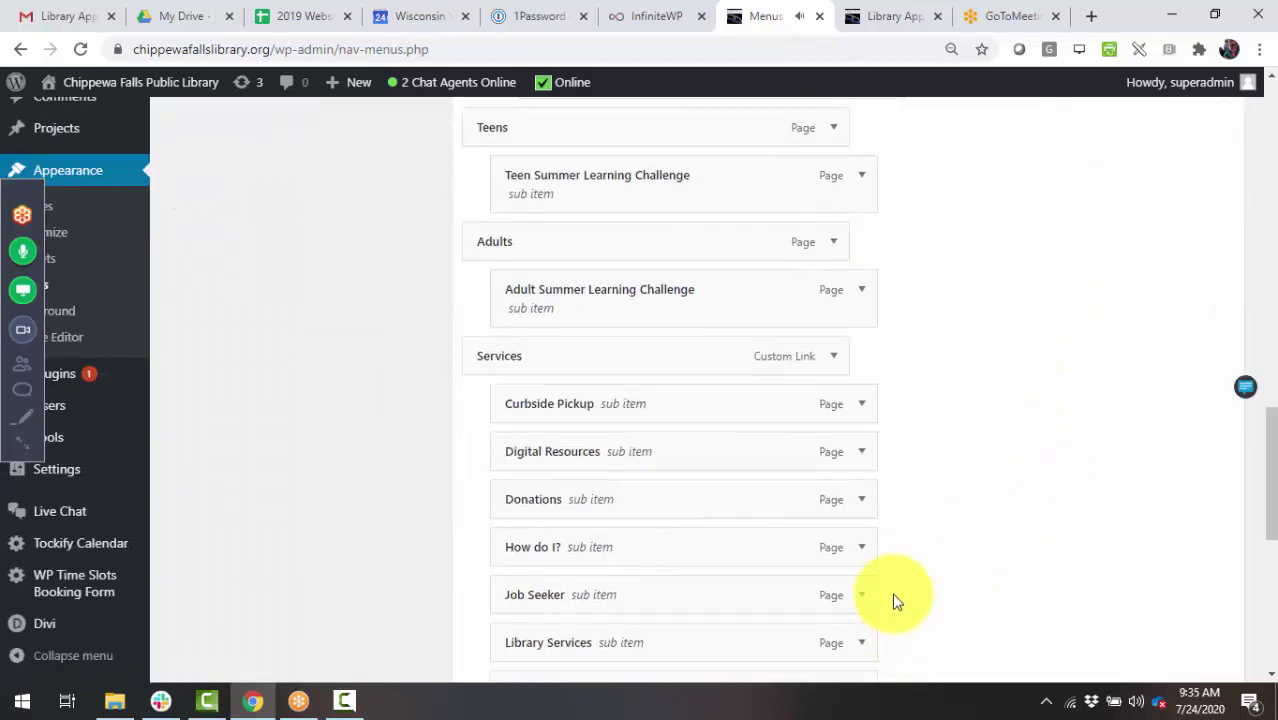
{"action": "scroll", "coordinate": [893, 570], "scroll_direction": "down", "scroll_amount": 10}
{"action": "left_click", "coordinate": [834, 322]}
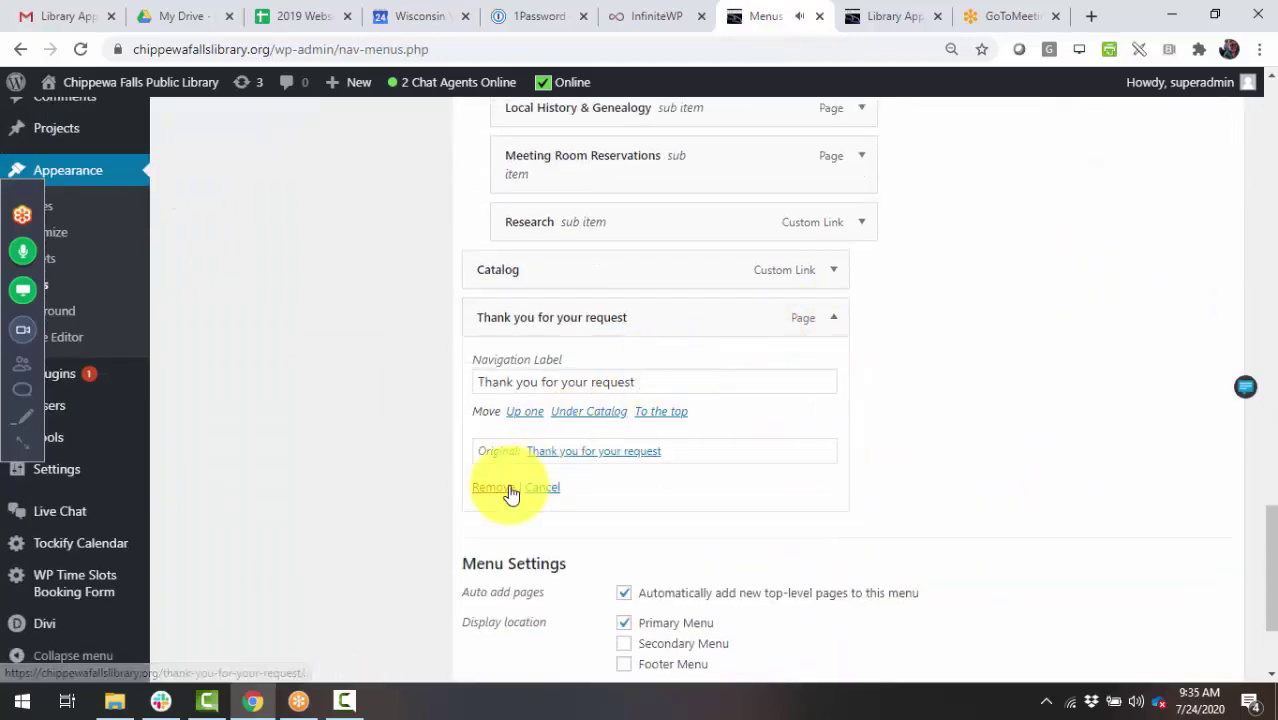
{"action": "left_click", "coordinate": [505, 488]}
- Save the edited Primary menu
{"action": "scroll", "coordinate": [765, 403], "scroll_direction": "up", "scroll_amount": 6}
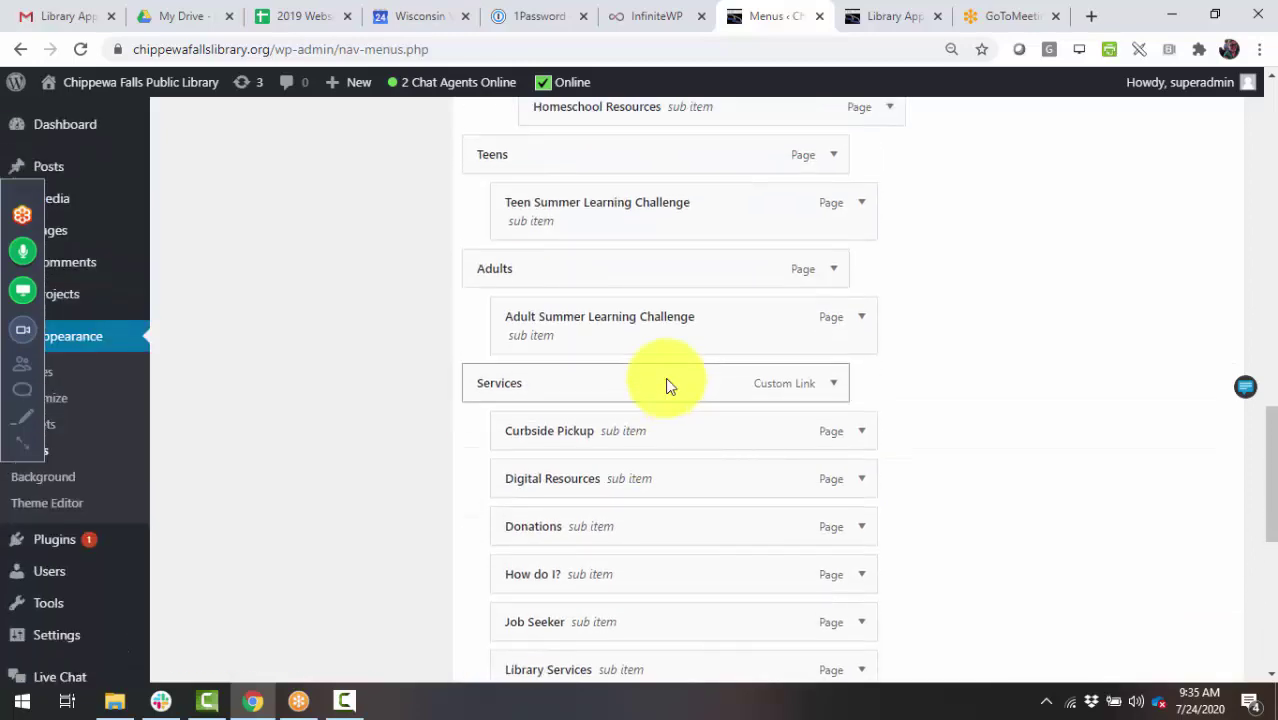
{"action": "scroll", "coordinate": [666, 378], "scroll_direction": "down", "scroll_amount": 4}
{"action": "scroll", "coordinate": [656, 457], "scroll_direction": "up", "scroll_amount": 8}
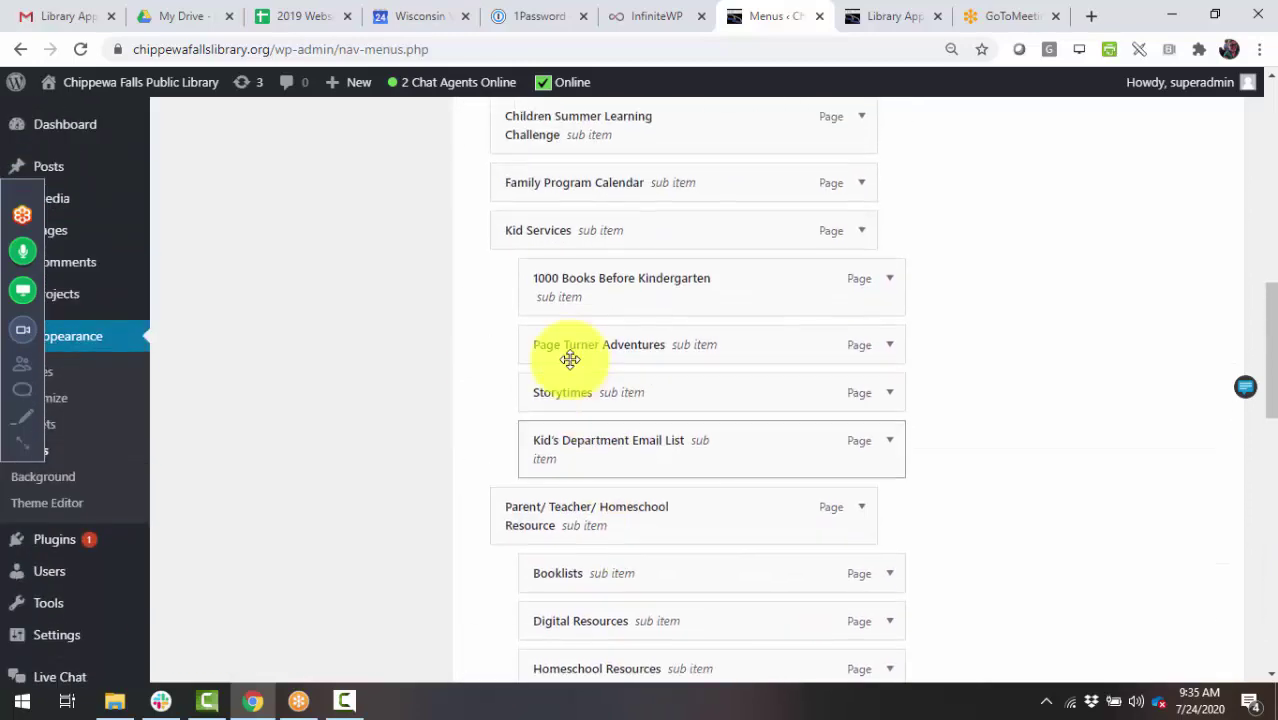
{"action": "scroll", "coordinate": [742, 596], "scroll_direction": "up", "scroll_amount": 10}
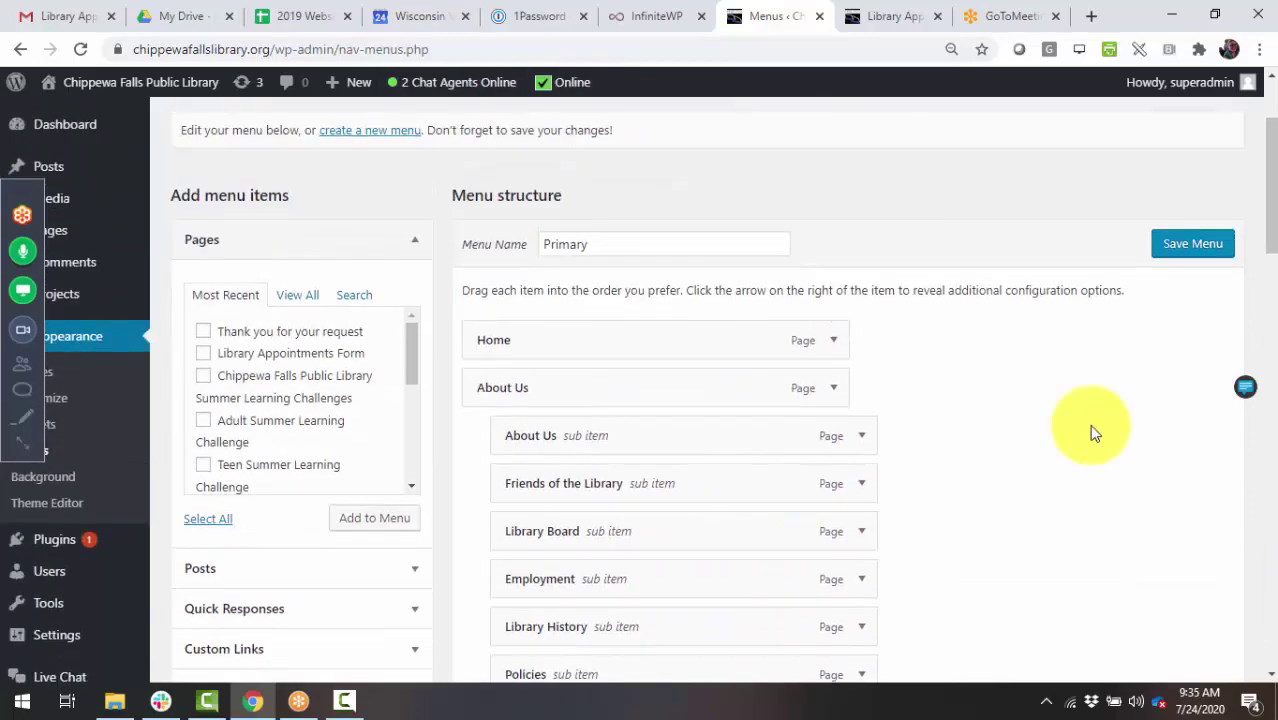
{"action": "left_click", "coordinate": [1180, 245]}
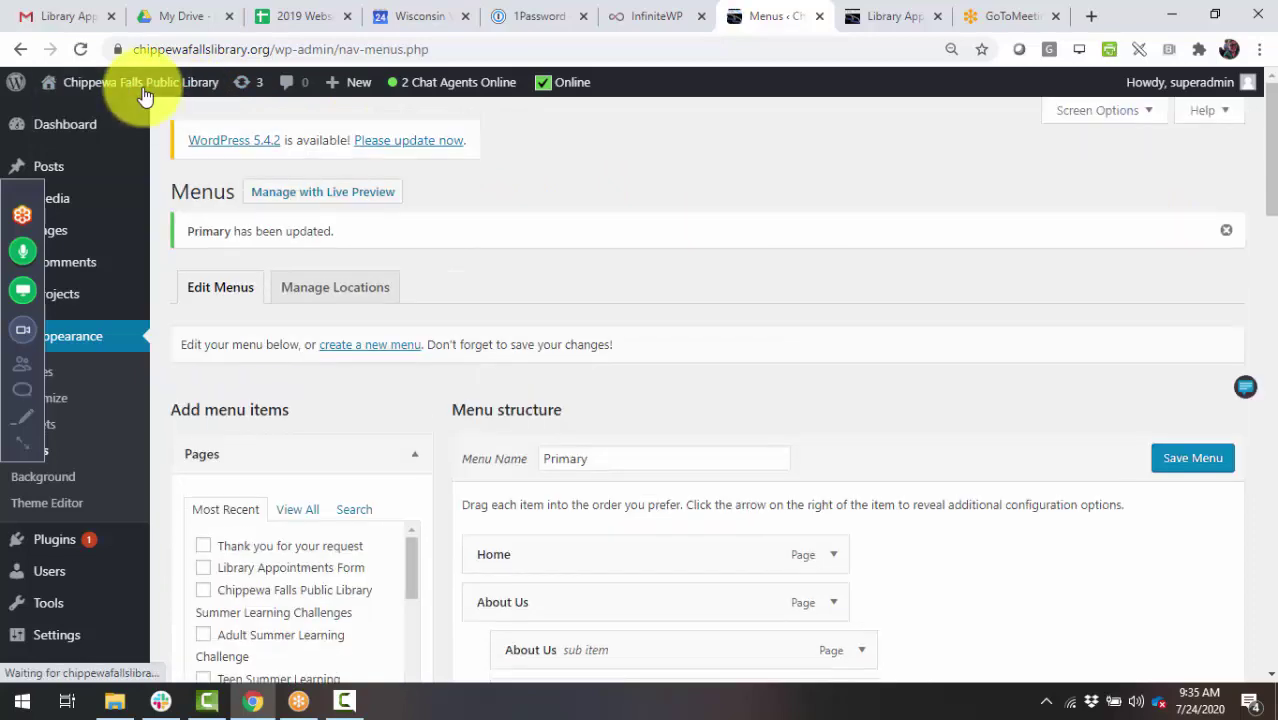
- On the Library Appointments page, try an 11:00 AM booking on the left form with autofilled contact details
{"action": "left_click", "coordinate": [919, 18]}
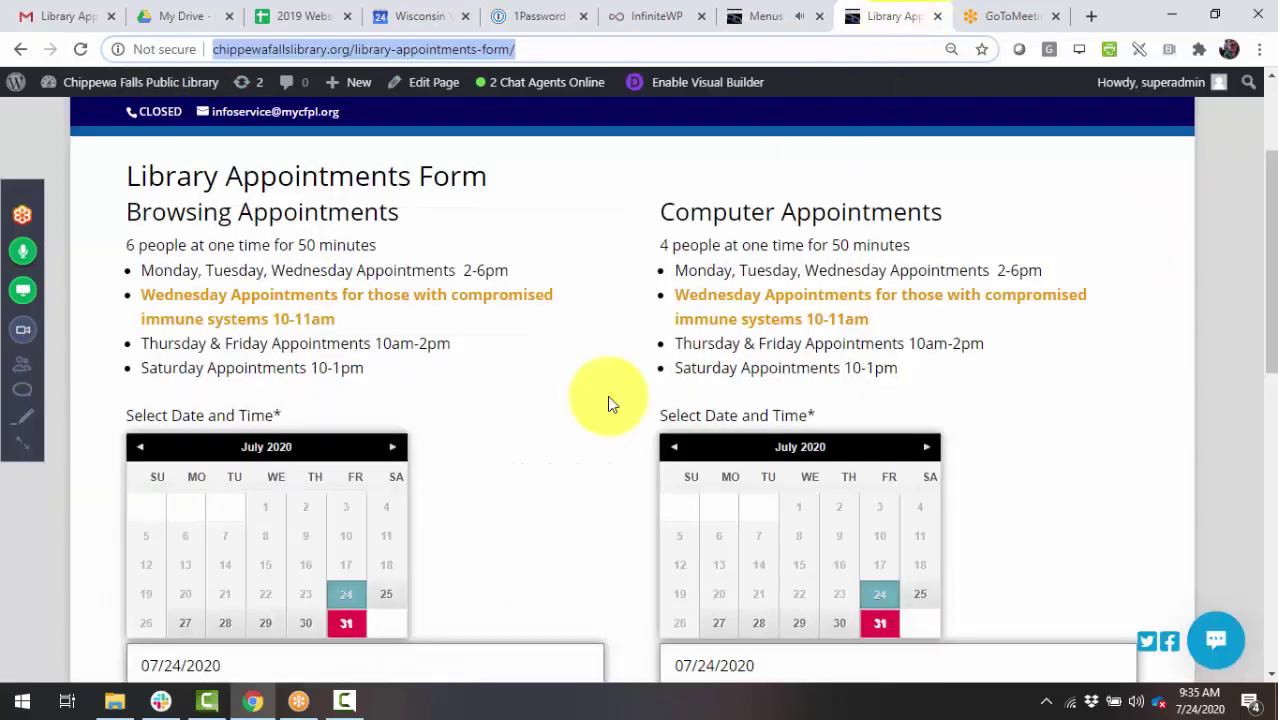
{"action": "scroll", "coordinate": [535, 430], "scroll_direction": "down", "scroll_amount": 4}
{"action": "left_click", "coordinate": [255, 350]}
{"action": "left_click", "coordinate": [188, 435]}
{"action": "left_click", "coordinate": [192, 471]}
{"action": "left_click", "coordinate": [169, 597]}
{"action": "left_click", "coordinate": [84, 48]}
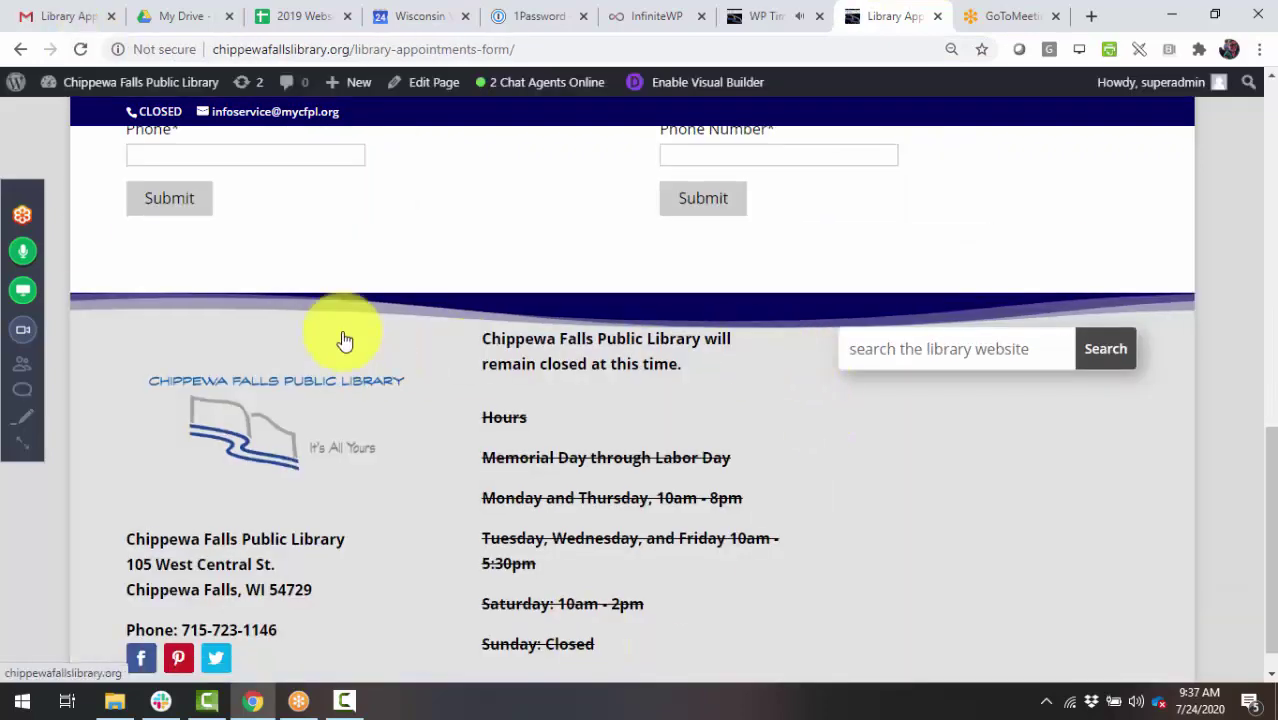
- Autofill Email and Phone on the left form and submit a 07/24/2020 10:00 AM booking
{"action": "scroll", "coordinate": [627, 434], "scroll_direction": "up", "scroll_amount": 5}
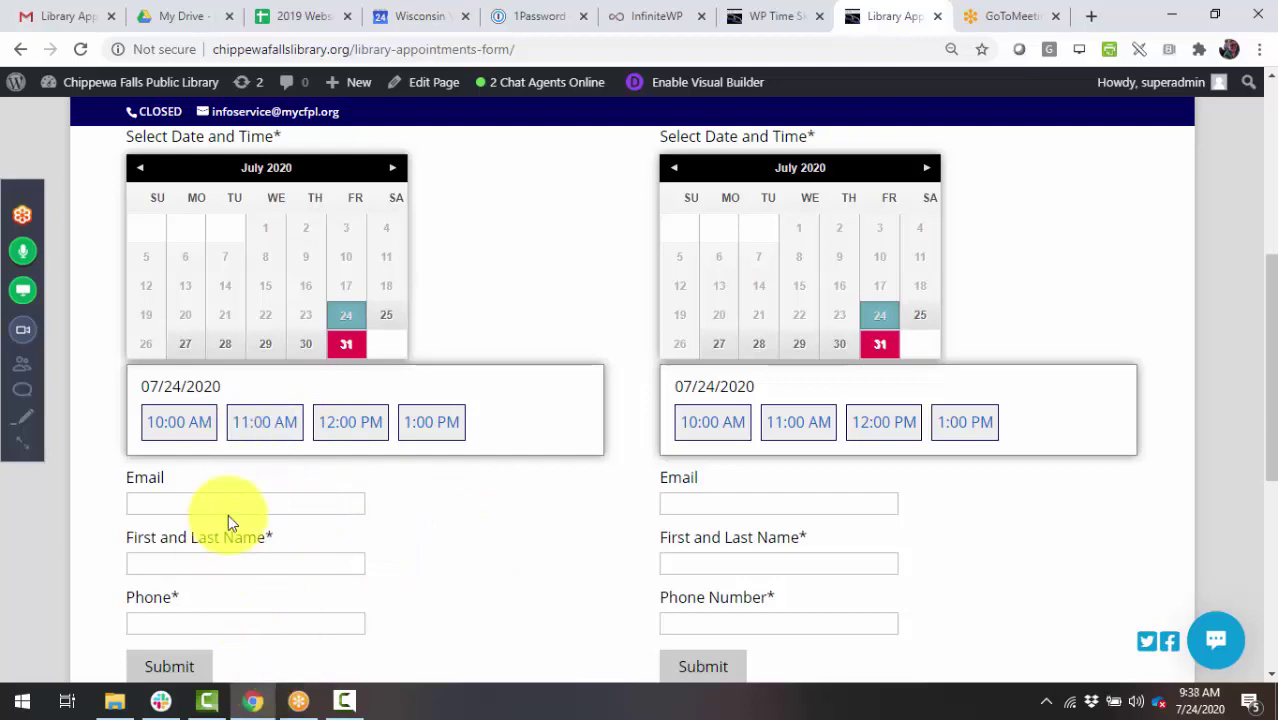
{"action": "scroll", "coordinate": [813, 143], "scroll_direction": "up", "scroll_amount": 2}
{"action": "scroll", "coordinate": [880, 318], "scroll_direction": "up", "scroll_amount": 1}
{"action": "scroll", "coordinate": [813, 214], "scroll_direction": "down", "scroll_amount": 3}
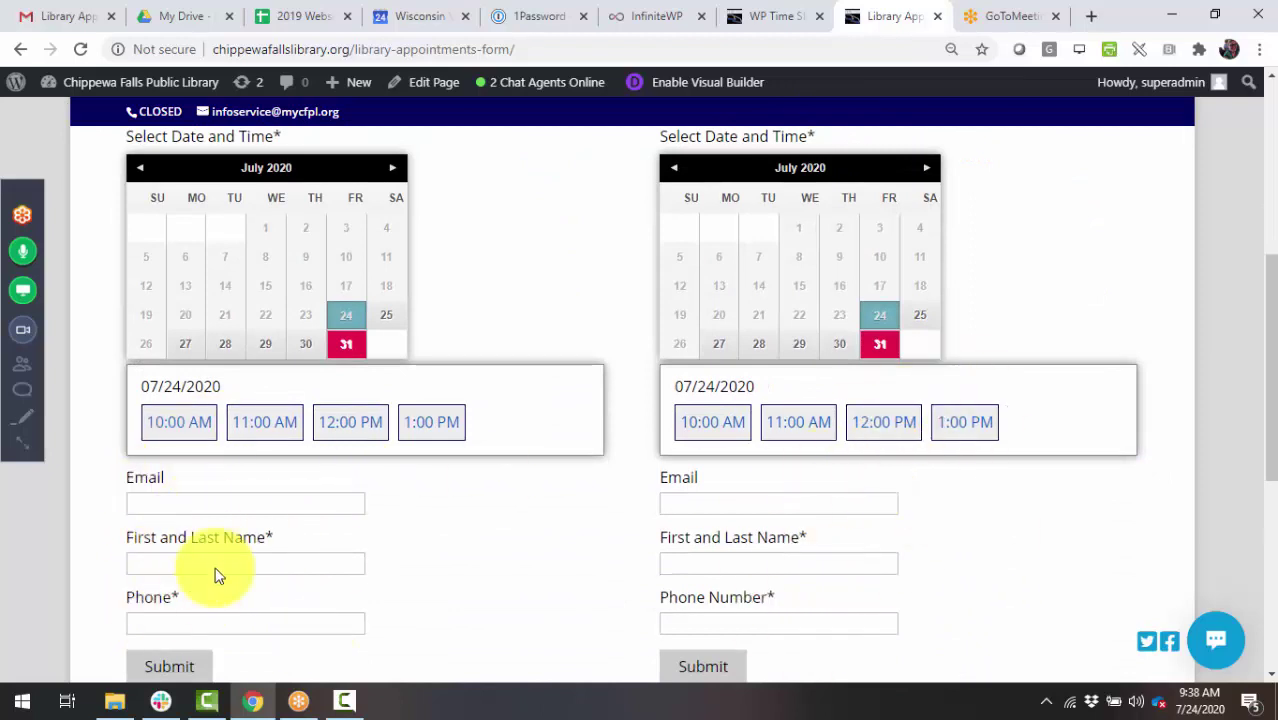
{"action": "left_click", "coordinate": [196, 511]}
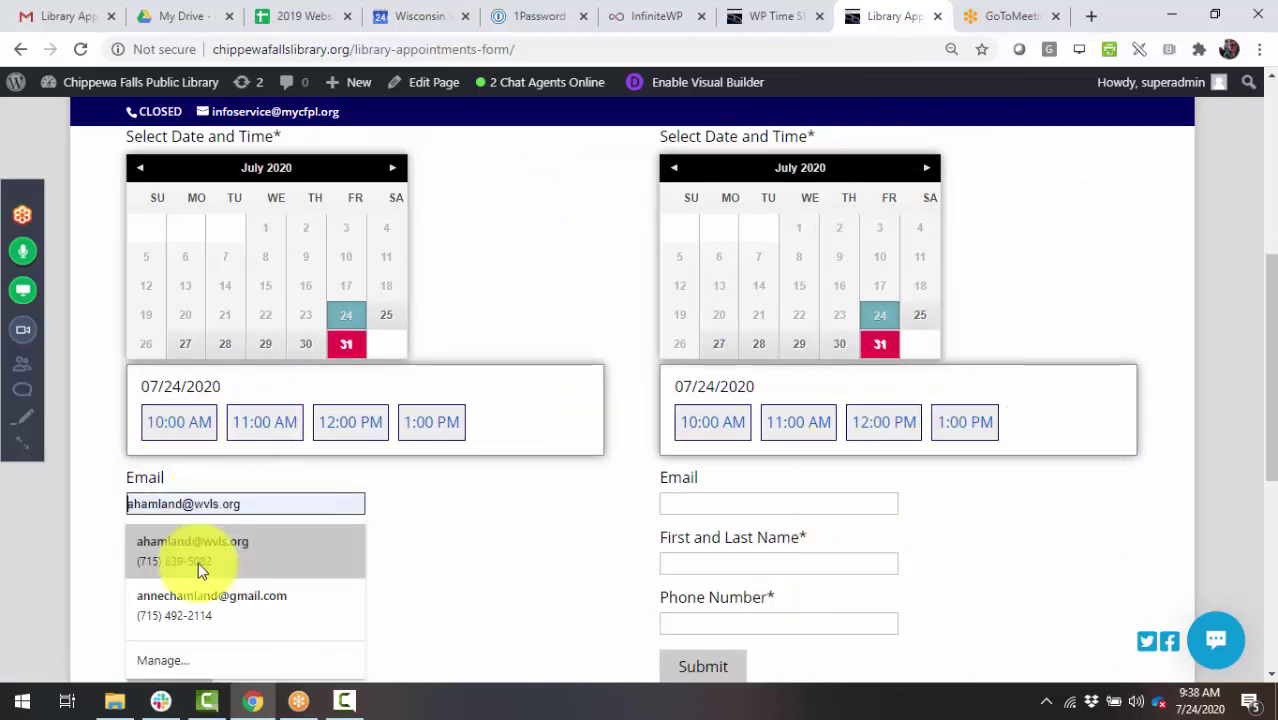
{"action": "left_click", "coordinate": [198, 562]}
{"action": "left_click", "coordinate": [130, 503]}
{"action": "left_click", "coordinate": [276, 499]}
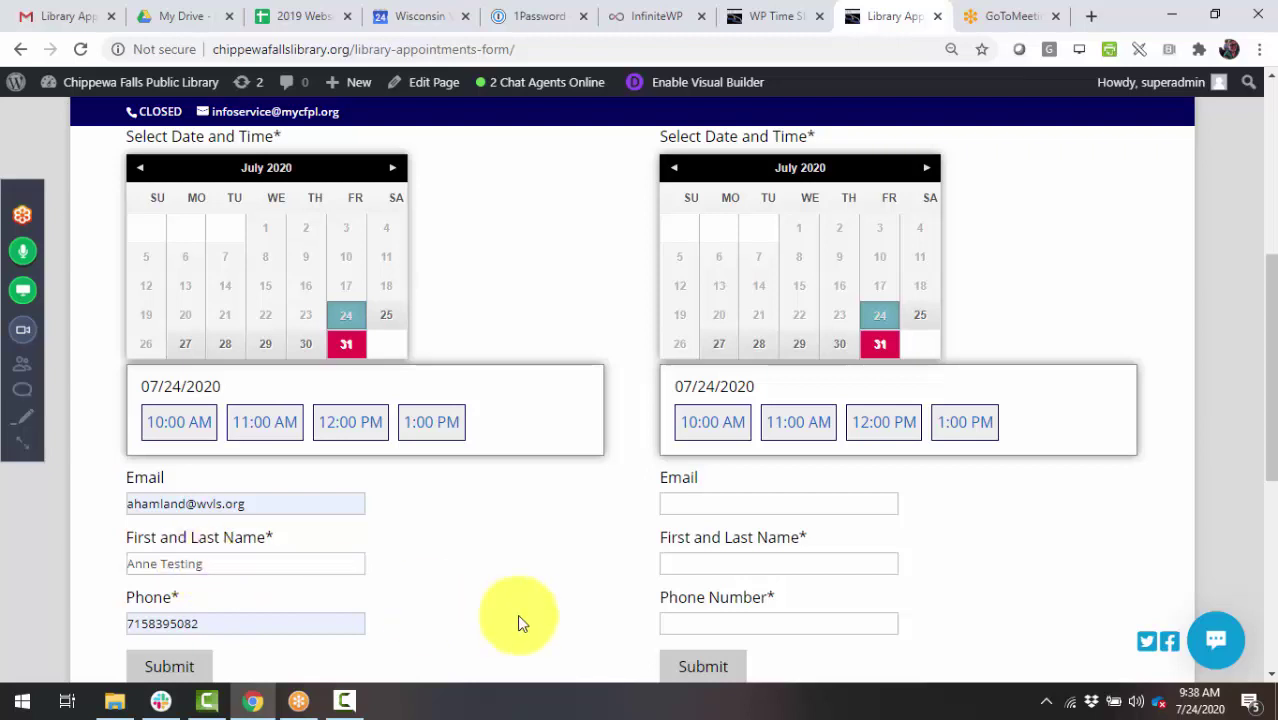
{"action": "scroll", "coordinate": [414, 614], "scroll_direction": "down", "scroll_amount": 2}
{"action": "left_click", "coordinate": [162, 490]}
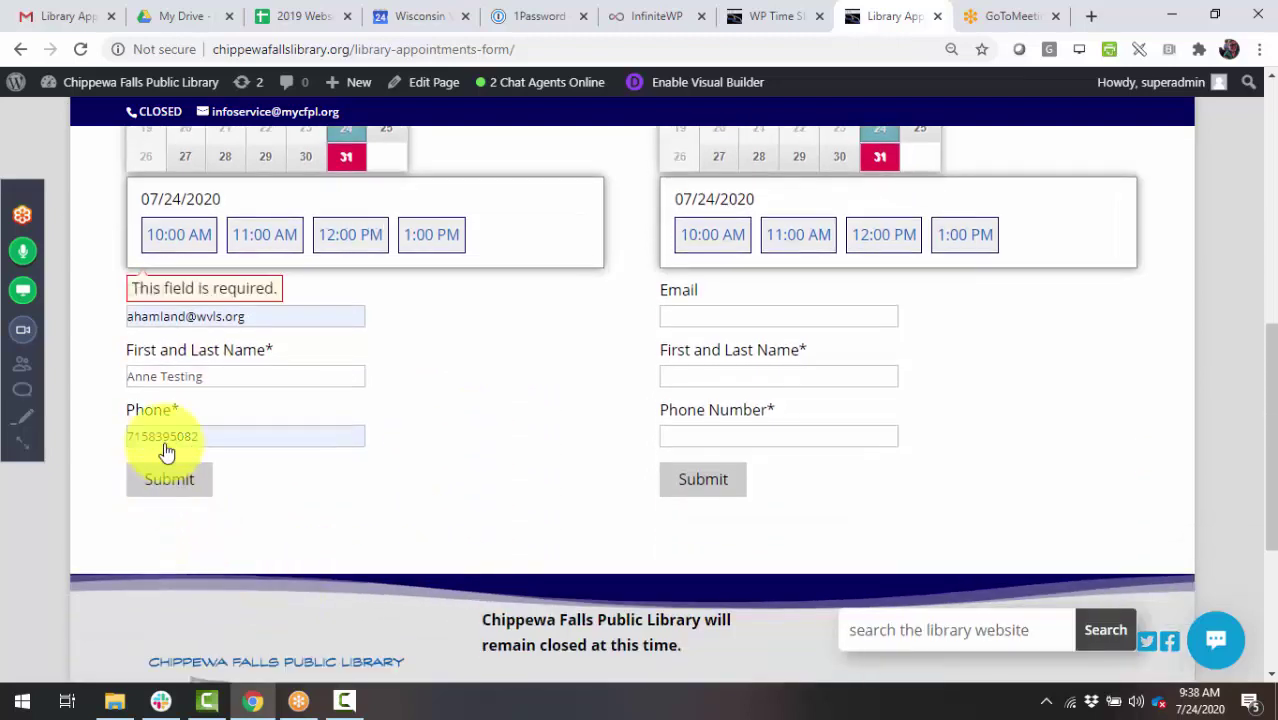
{"action": "left_click", "coordinate": [165, 234]}
{"action": "left_click", "coordinate": [172, 506]}
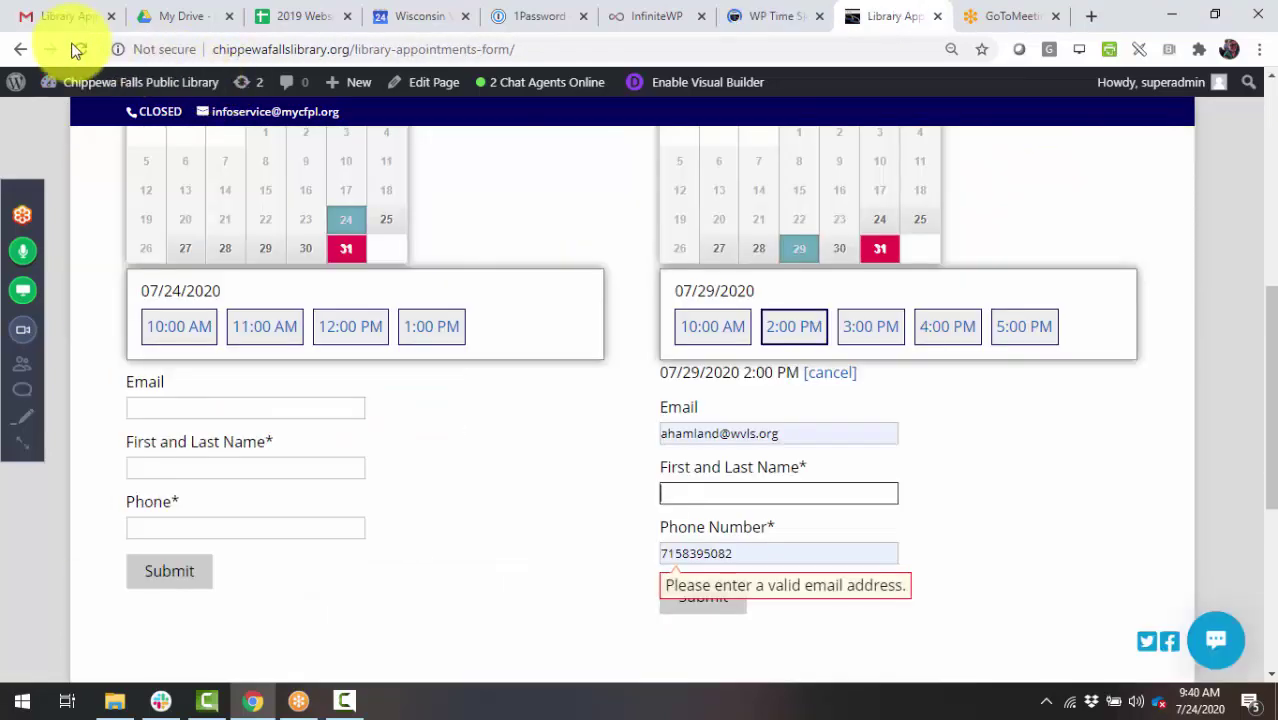
- Reload the page and choose July 30 at 10:00 AM on the right-hand form
{"action": "left_click", "coordinate": [78, 49]}
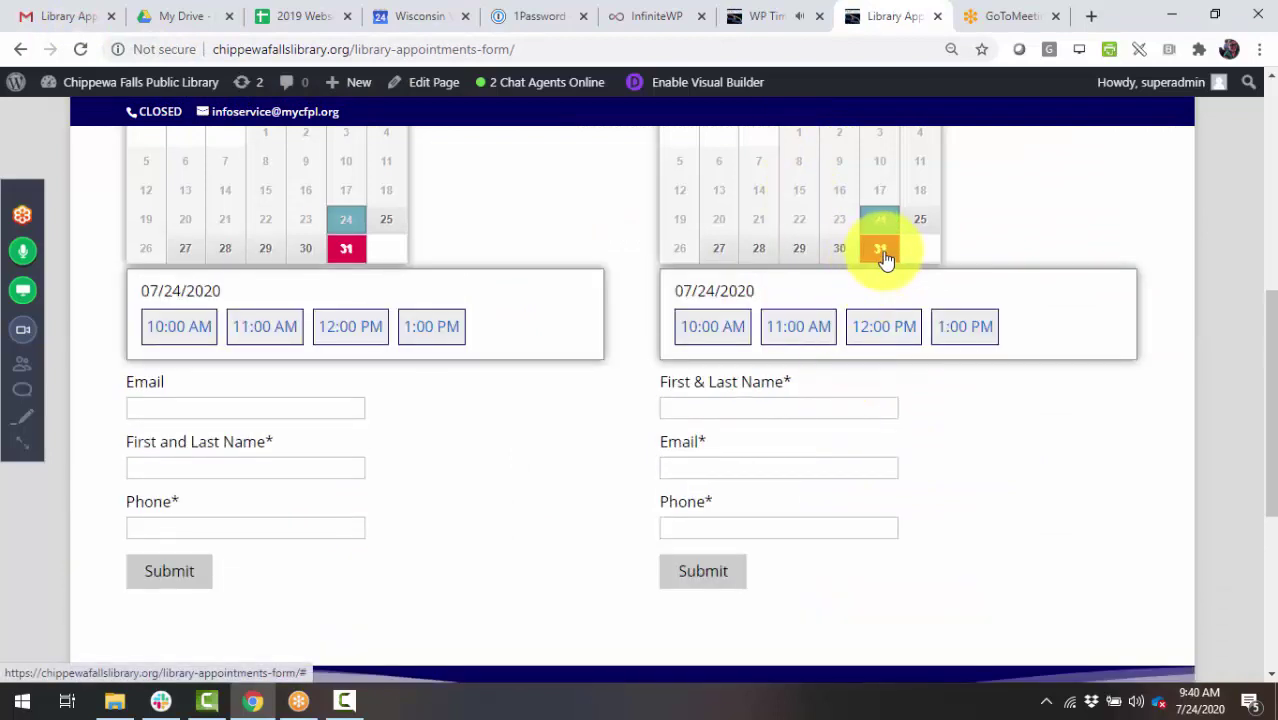
{"action": "left_click", "coordinate": [840, 254]}
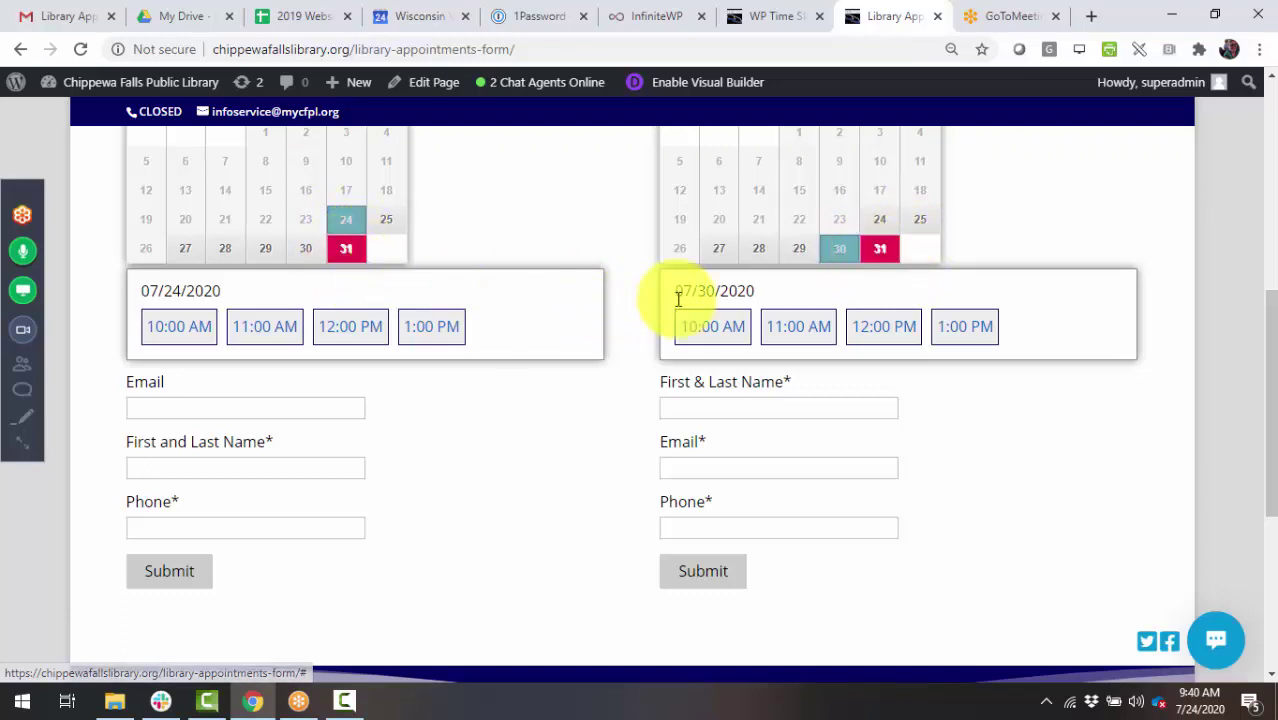
{"action": "left_click", "coordinate": [781, 330]}
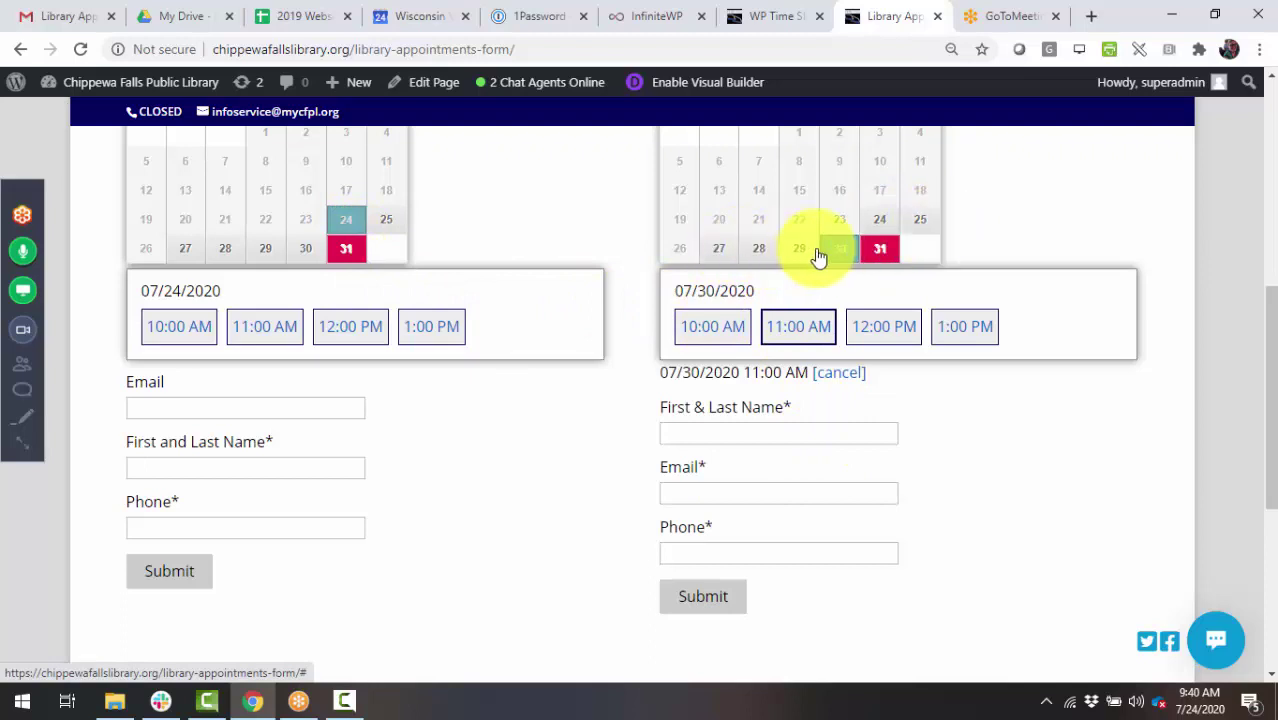
{"action": "left_click", "coordinate": [718, 336]}
- Enter the booker's name, autofill Email and Phone, and submit the 07/30/2020 10:00 AM booking
{"action": "left_click", "coordinate": [720, 438]}
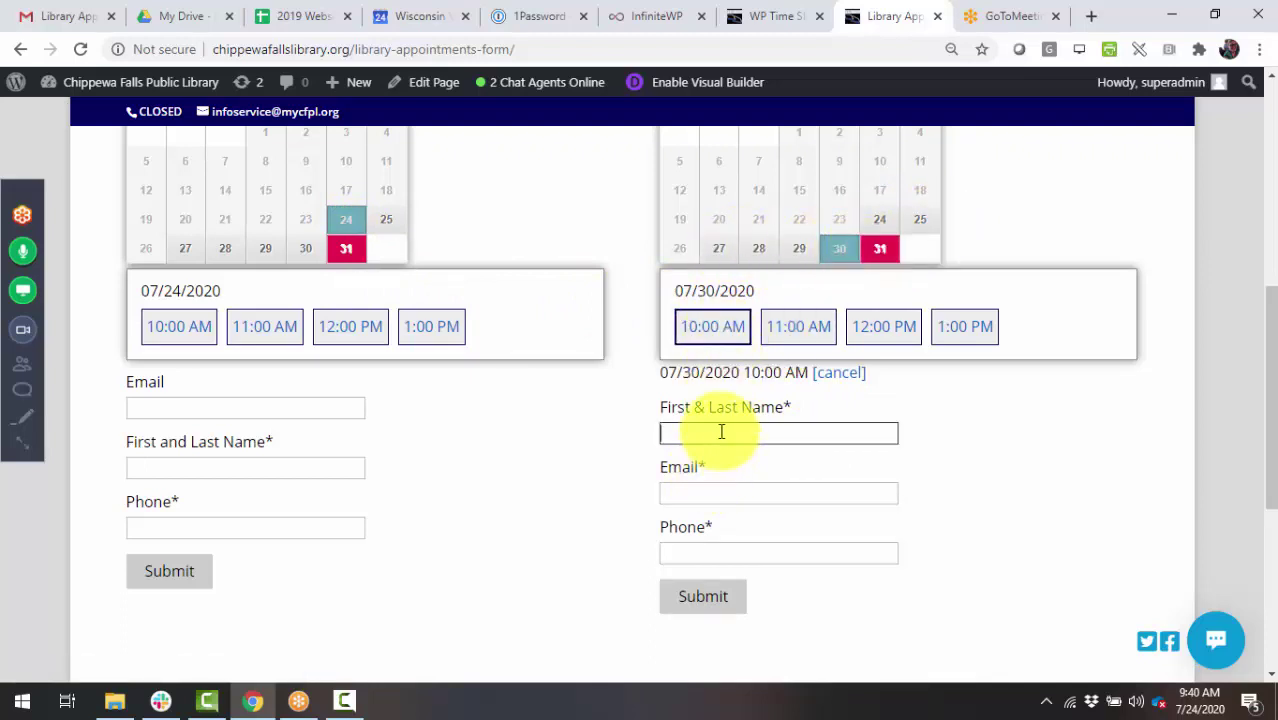
{"action": "type", "text": "Anne Testing"}
{"action": "key", "text": "Tab"}
{"action": "type", "text": "aham"}
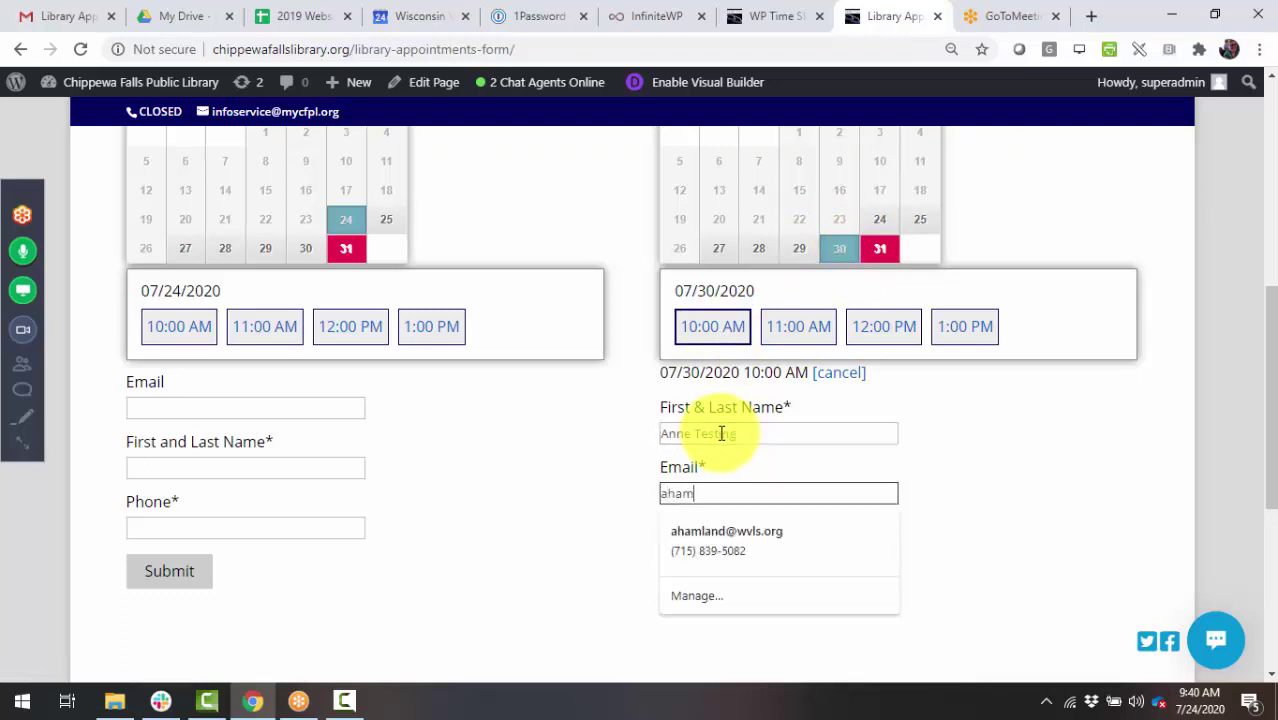
{"action": "key", "text": "Down"}
{"action": "key", "text": "Return"}
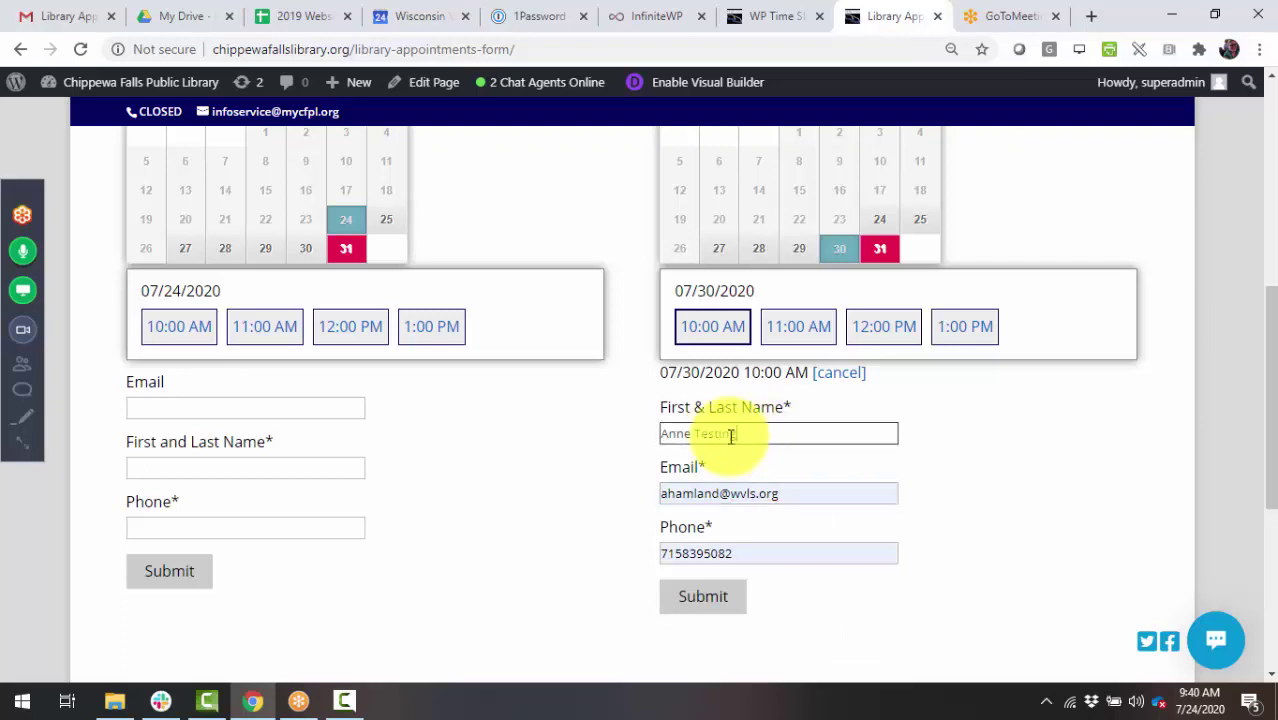
{"action": "double_click", "coordinate": [721, 433]}
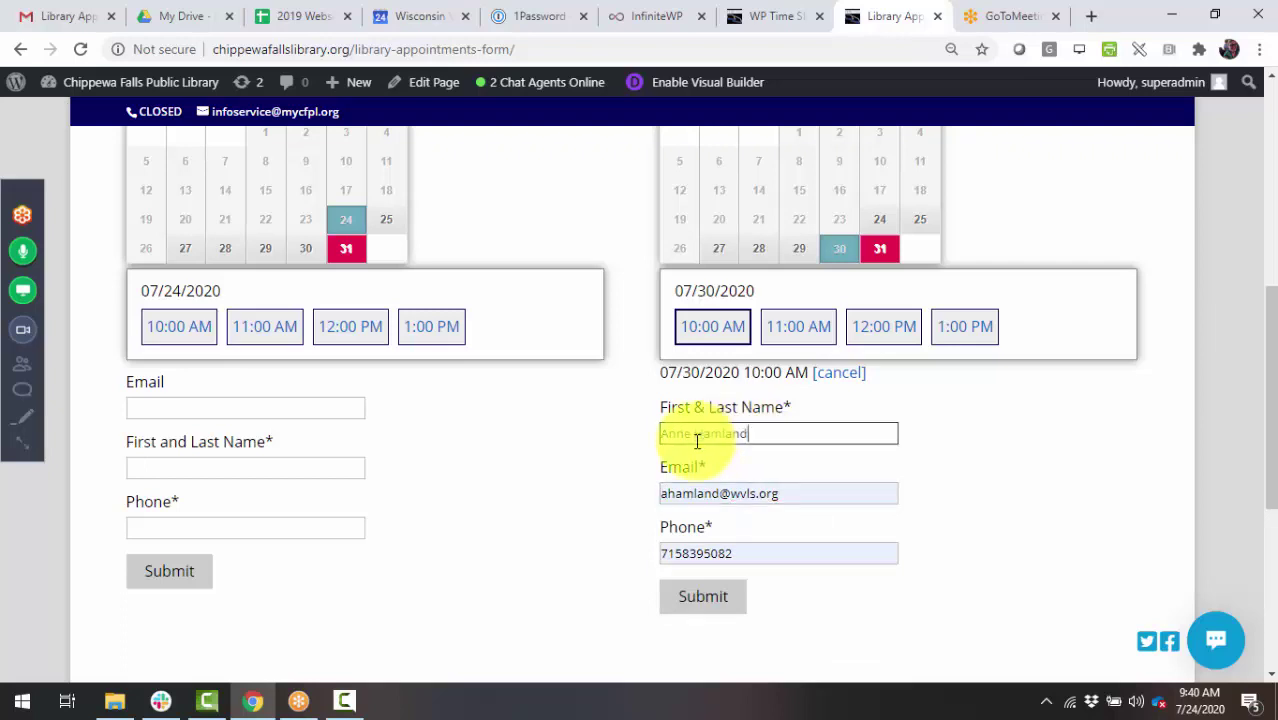
{"action": "left_click_drag", "start_coordinate": [700, 440], "coordinate": [620, 440]}
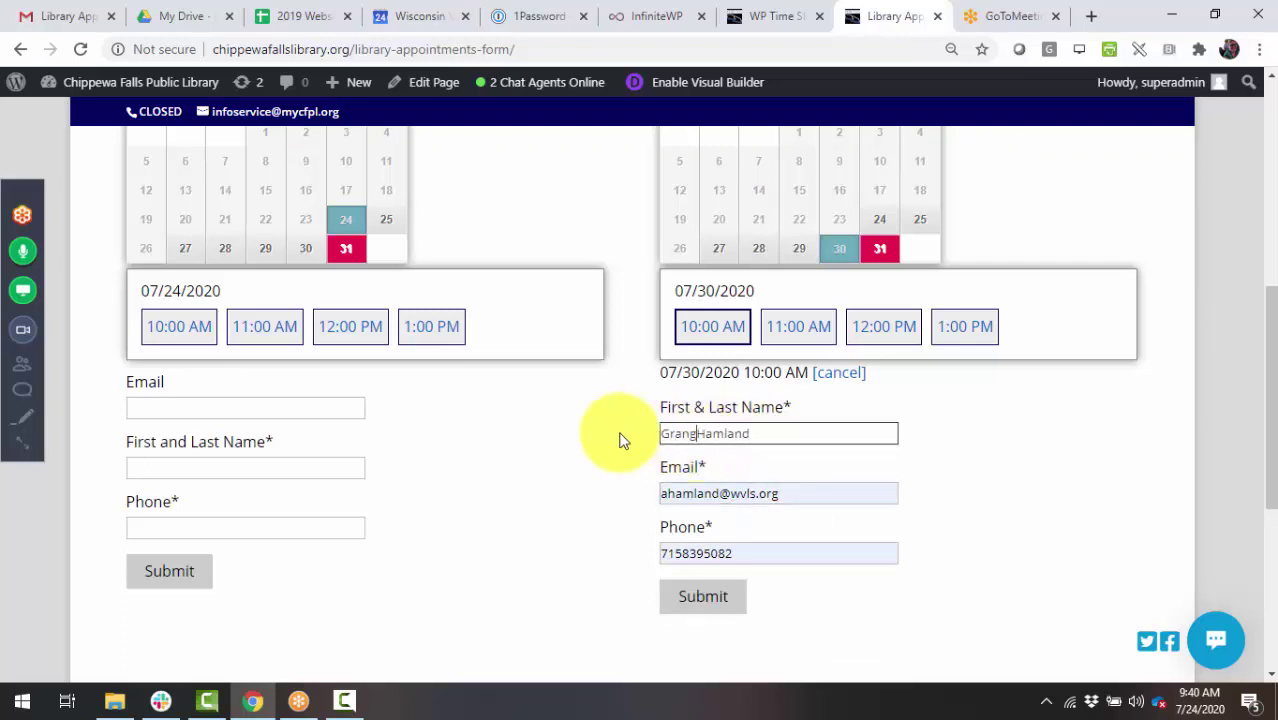
{"action": "type", "text": "Granger"}
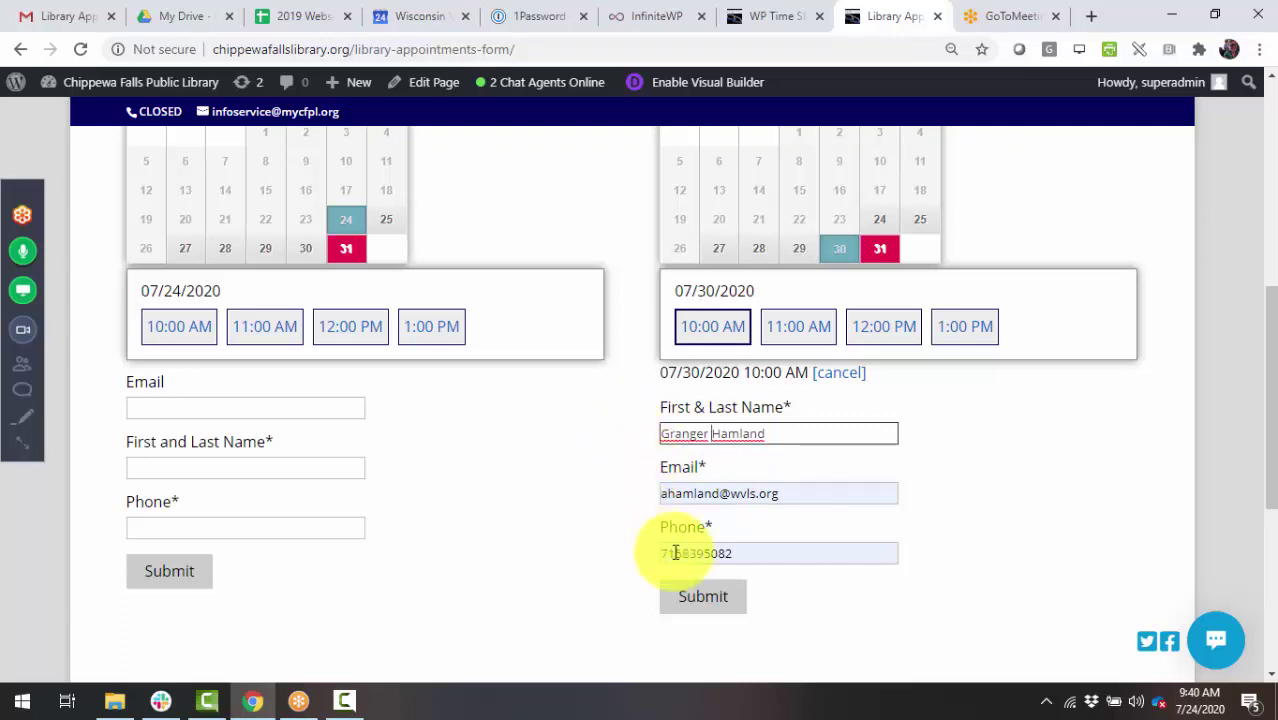
{"action": "left_click", "coordinate": [700, 598]}
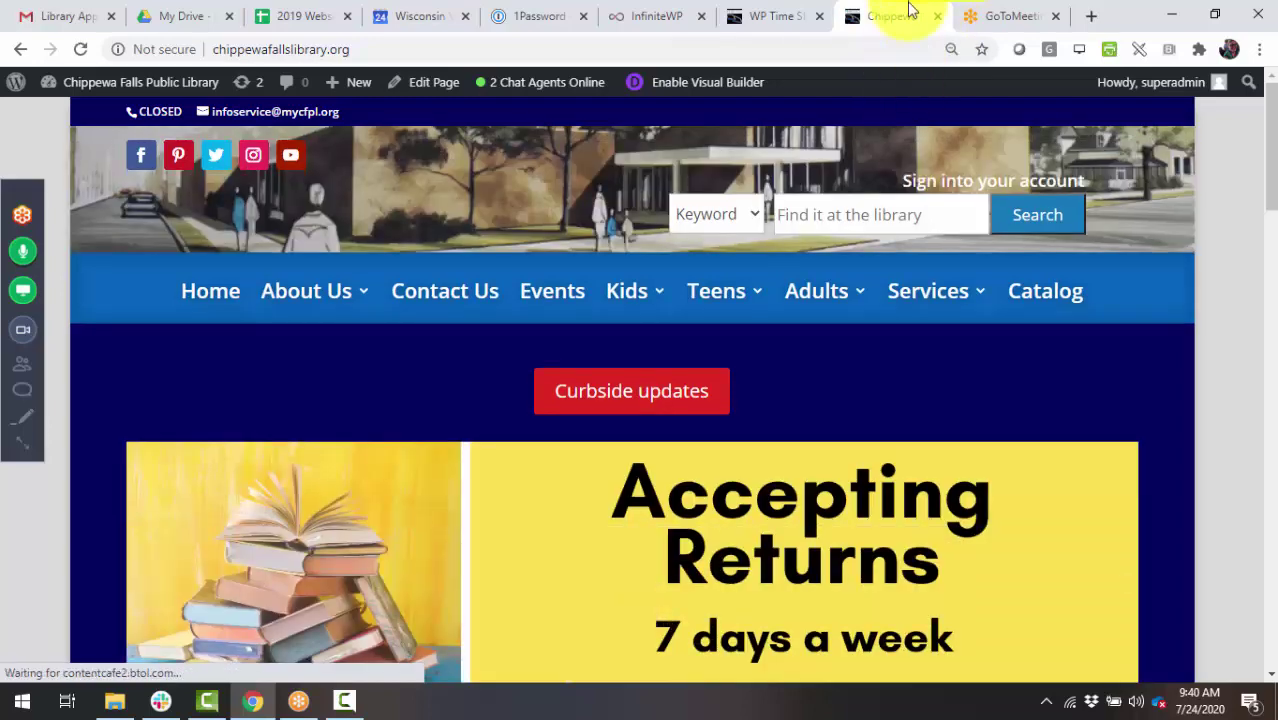
{"action": "left_click", "coordinate": [937, 17]}
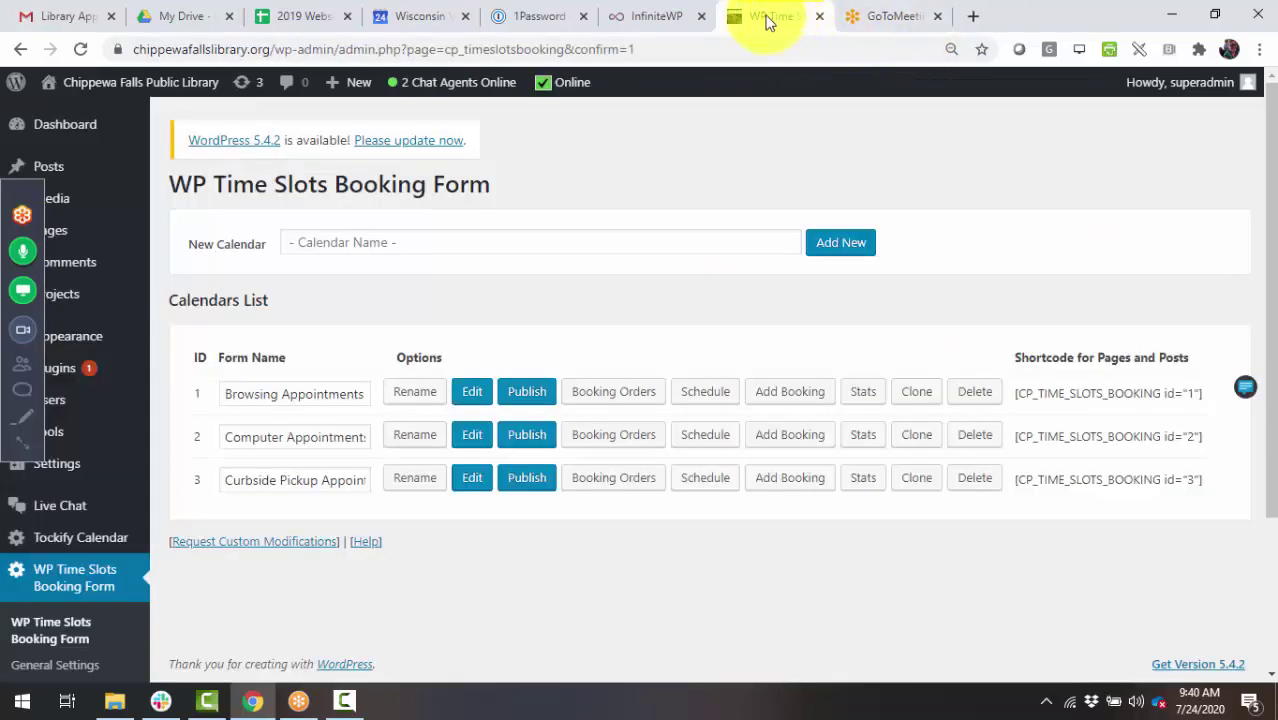
{"action": "left_click", "coordinate": [466, 436]}
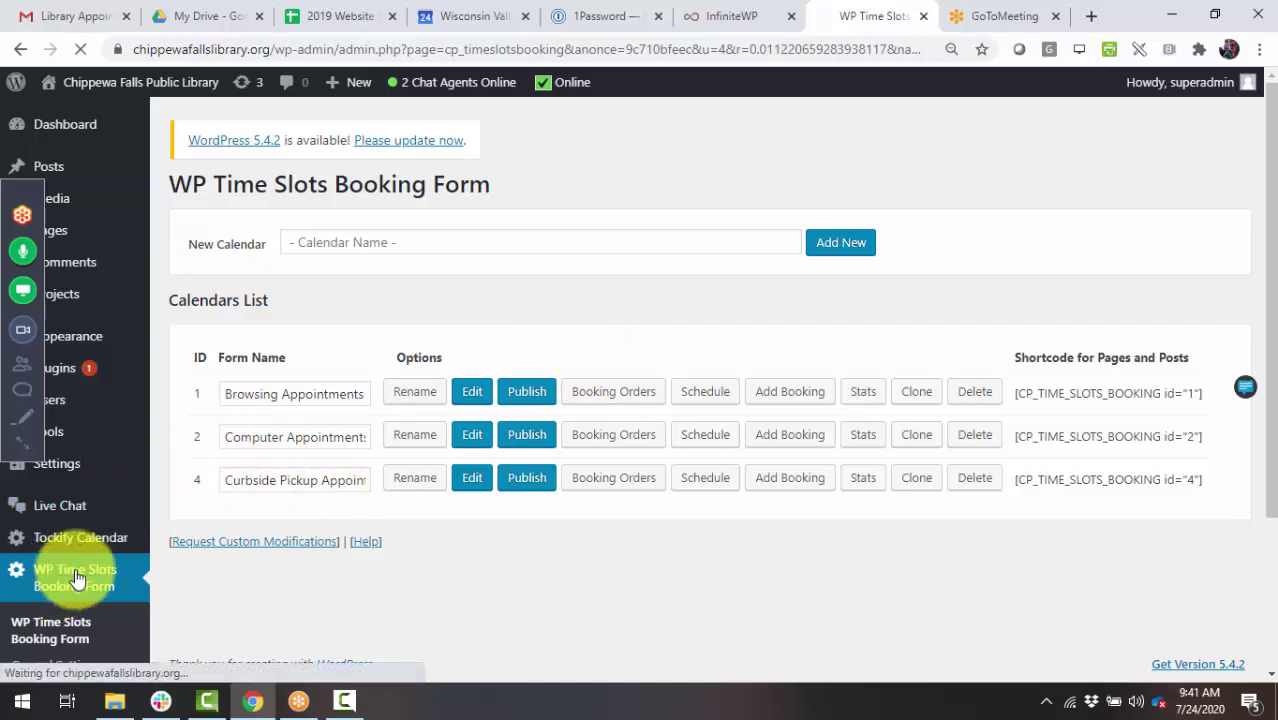
{"action": "left_click", "coordinate": [615, 403]}
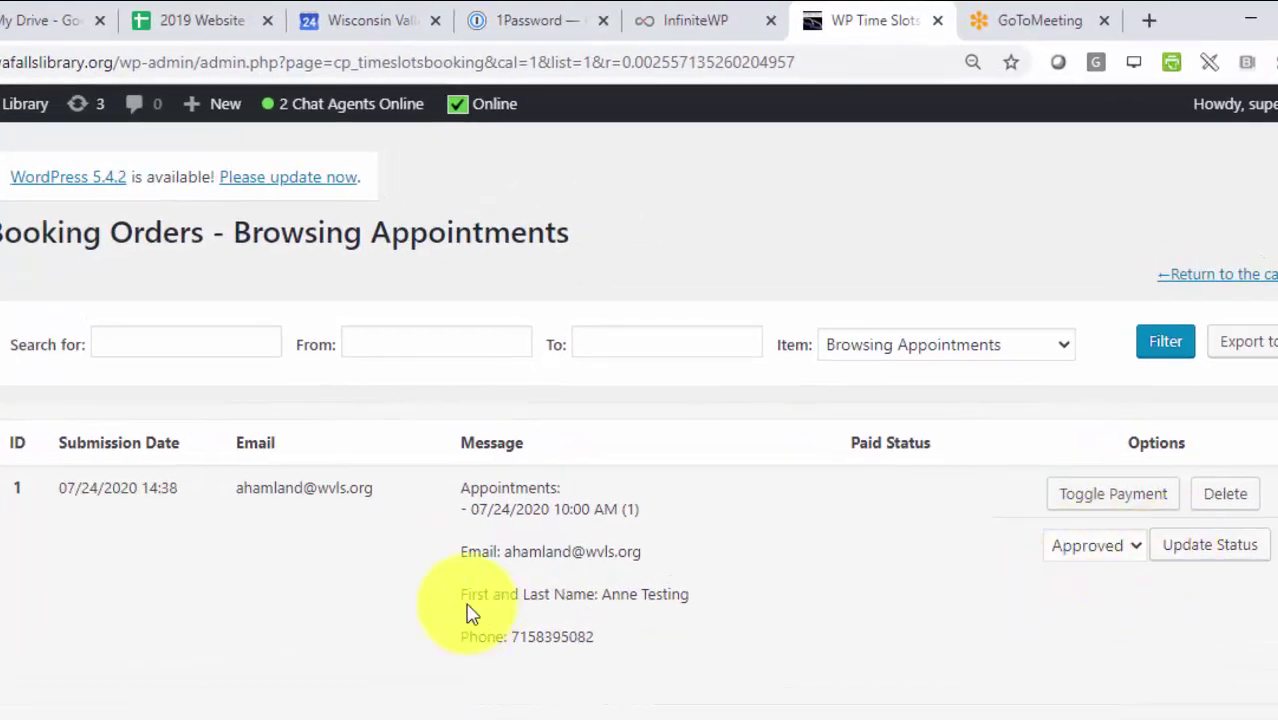
{"action": "left_click_drag", "start_coordinate": [510, 594], "coordinate": [773, 608]}
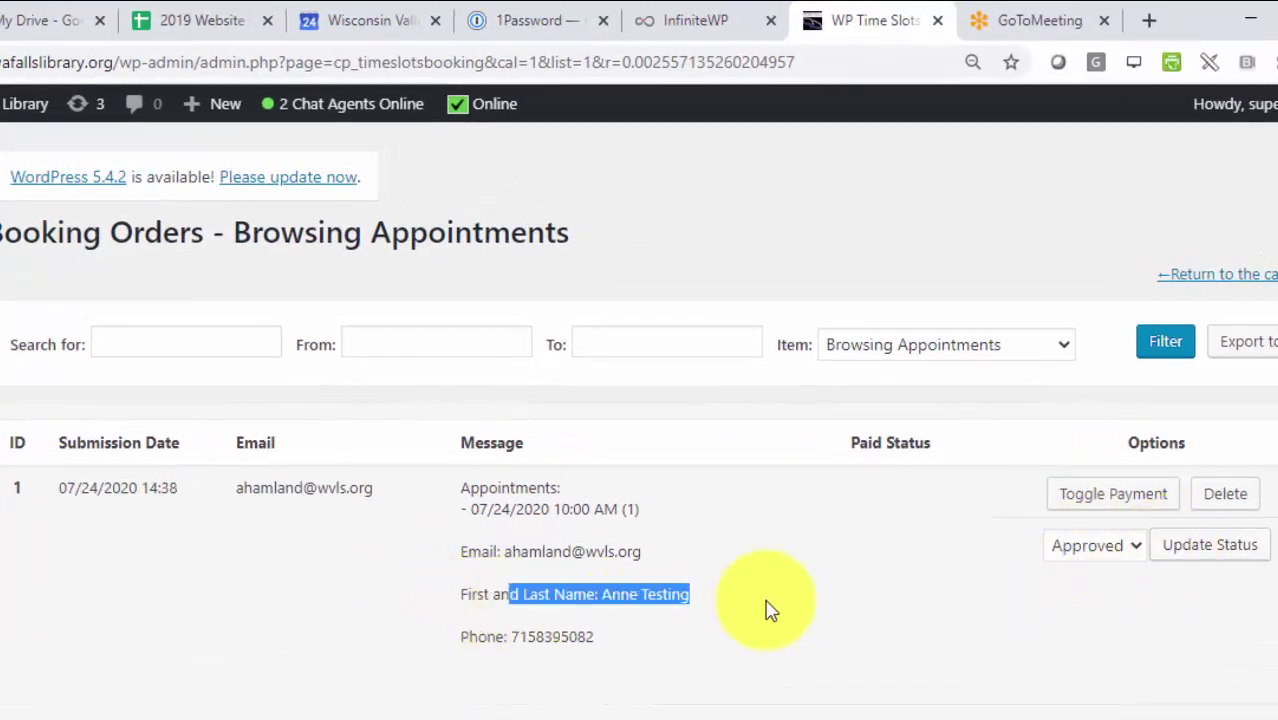
{"action": "left_click", "coordinate": [15, 712]}
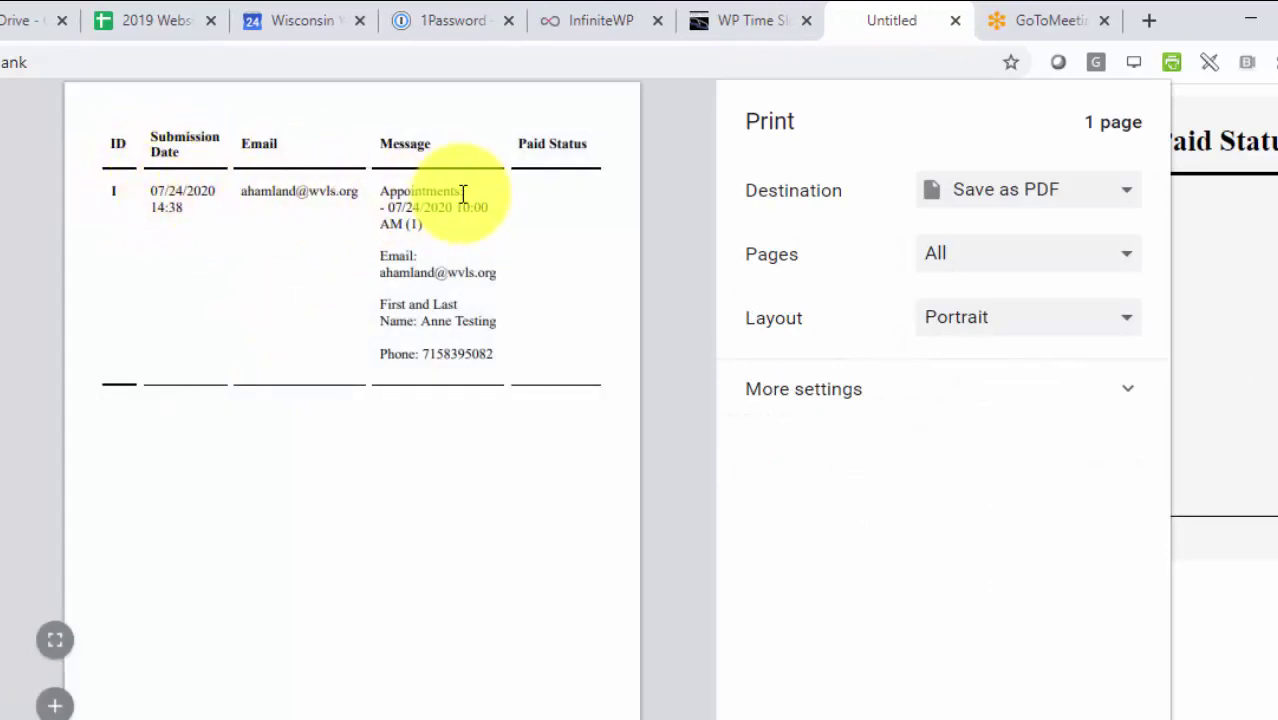
{"action": "left_click_drag", "start_coordinate": [463, 207], "coordinate": [519, 206]}
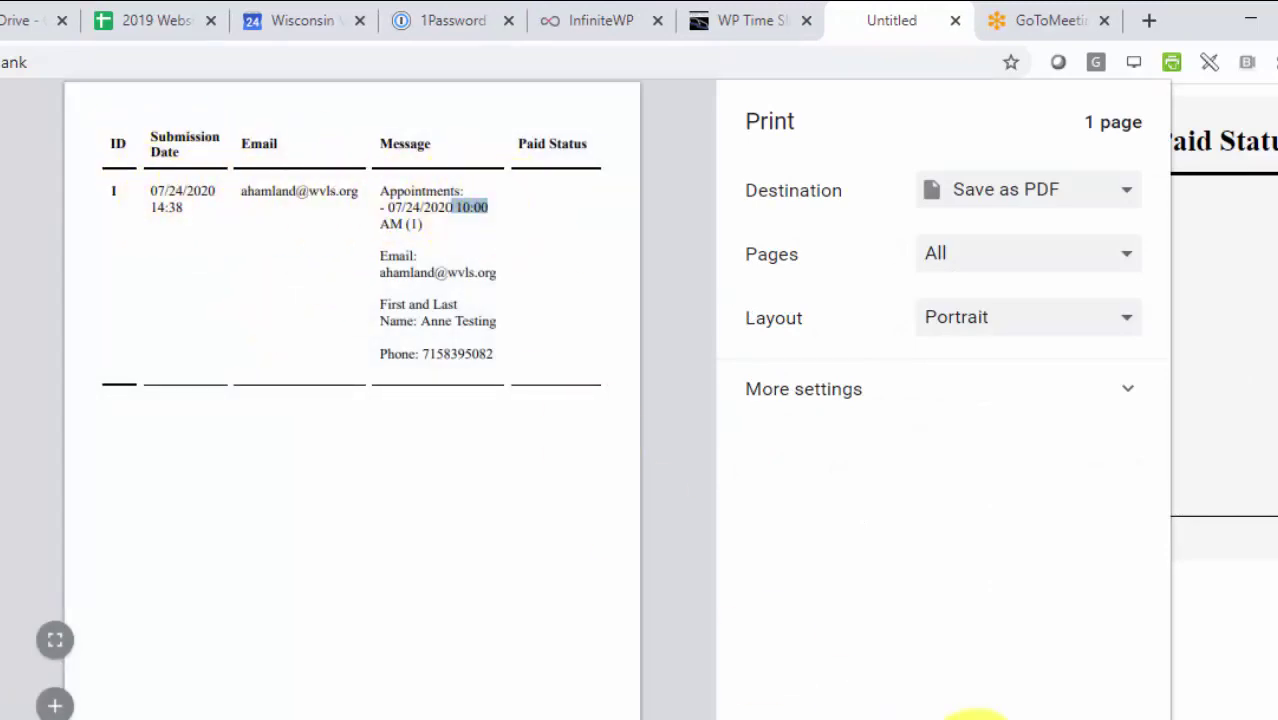
{"action": "key", "text": "Escape"}
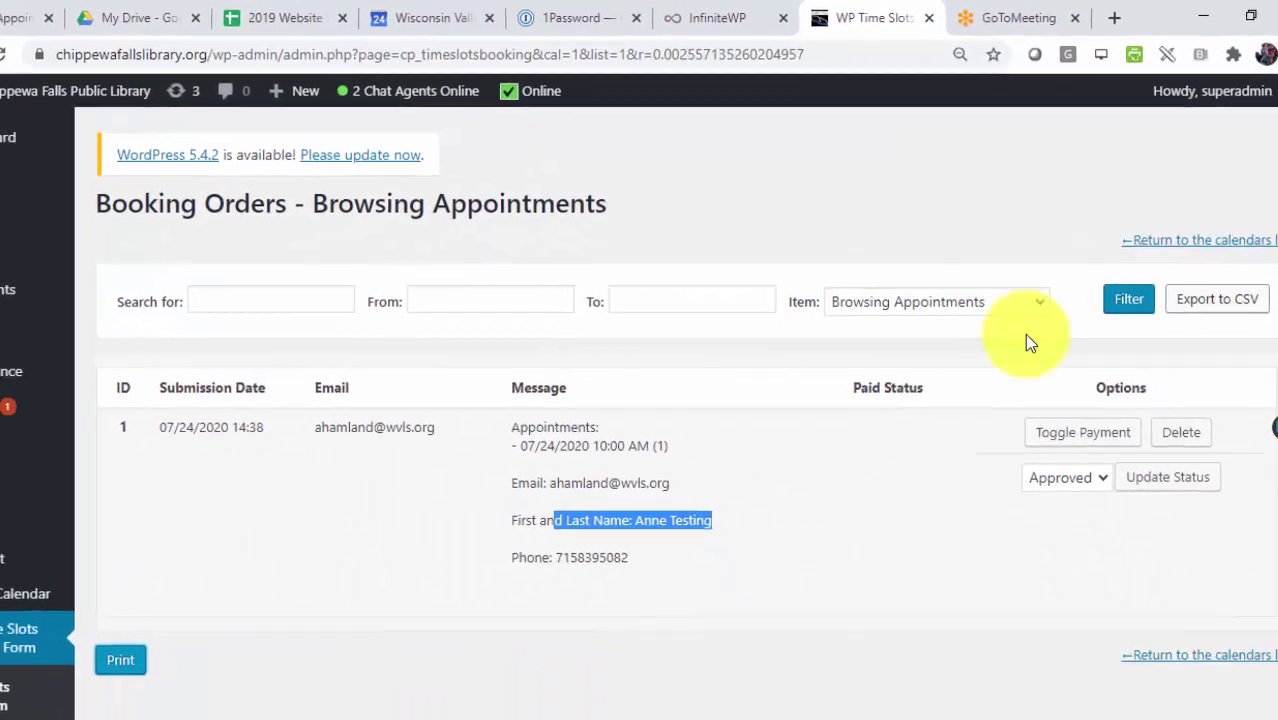
- Filter the Booking Orders list to the Computer Appointments form
{"action": "left_click", "coordinate": [954, 304]}
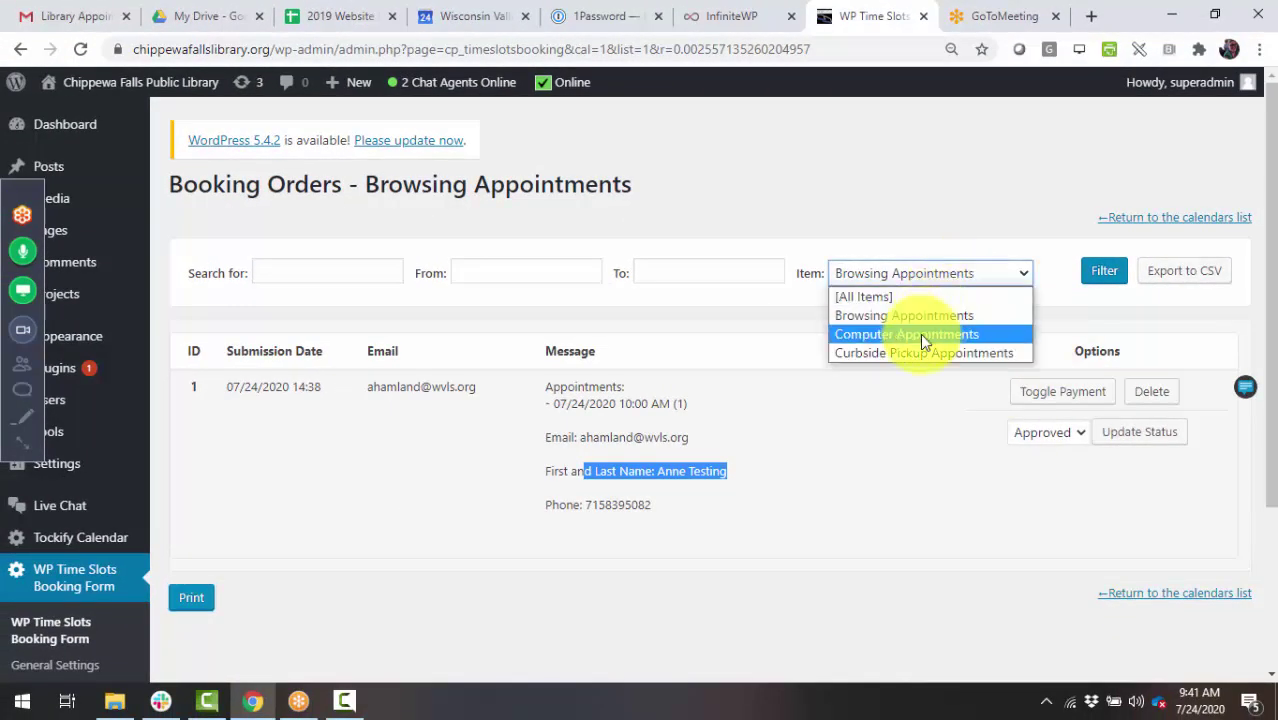
{"action": "left_click", "coordinate": [927, 366]}
{"action": "left_click", "coordinate": [1106, 274]}
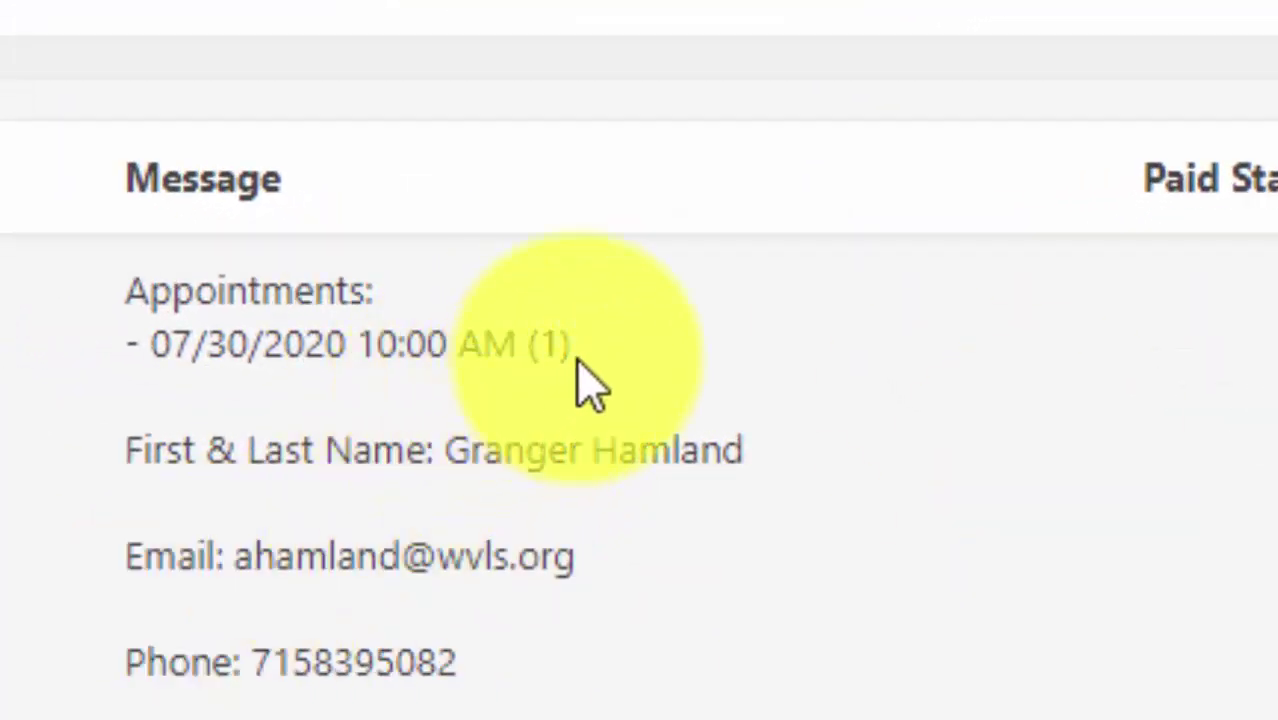
- Highlight the booking's 07/30/2020 10:00 AM date and time and its (1) slot count
{"action": "left_click_drag", "start_coordinate": [575, 345], "coordinate": [243, 337]}
{"action": "left_click", "coordinate": [599, 365]}
{"action": "left_click_drag", "start_coordinate": [565, 347], "coordinate": [527, 345]}
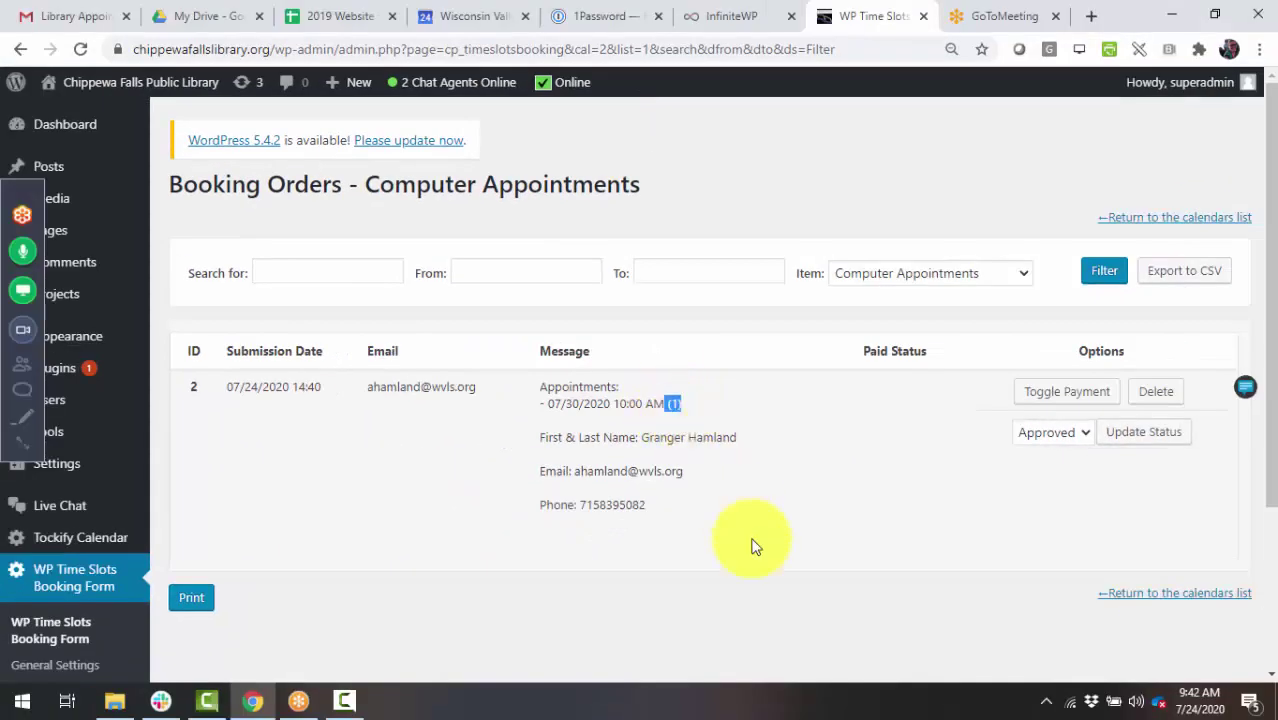
{"action": "left_click", "coordinate": [791, 489]}
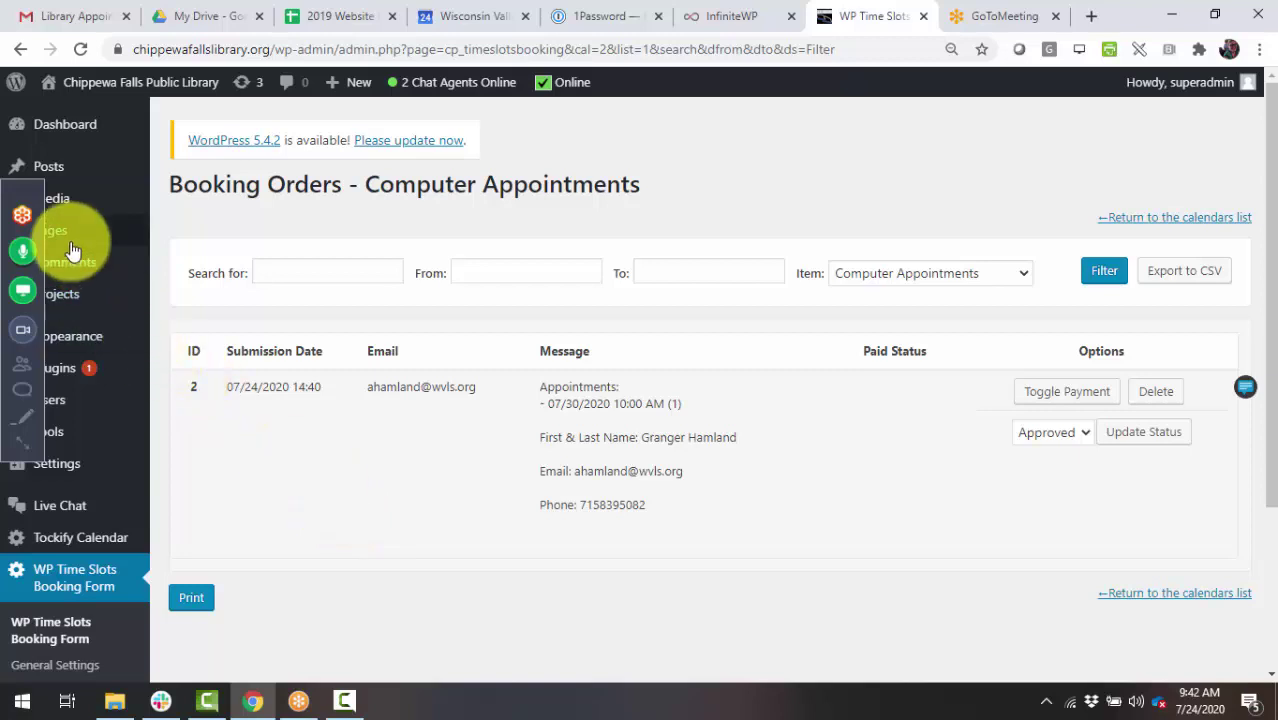
- Open the Browsing Appointments form's General Settings and scroll through them
{"action": "left_click", "coordinate": [60, 580]}
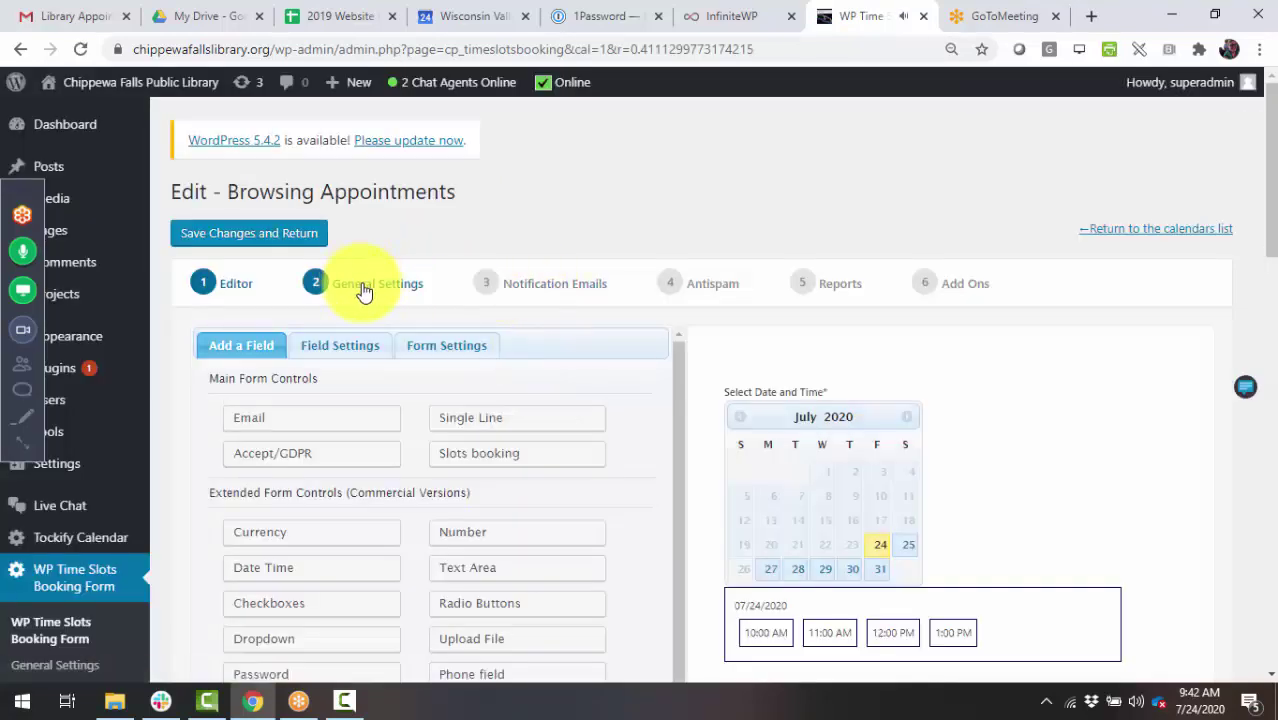
{"action": "scroll", "coordinate": [688, 428], "scroll_direction": "down", "scroll_amount": 5}
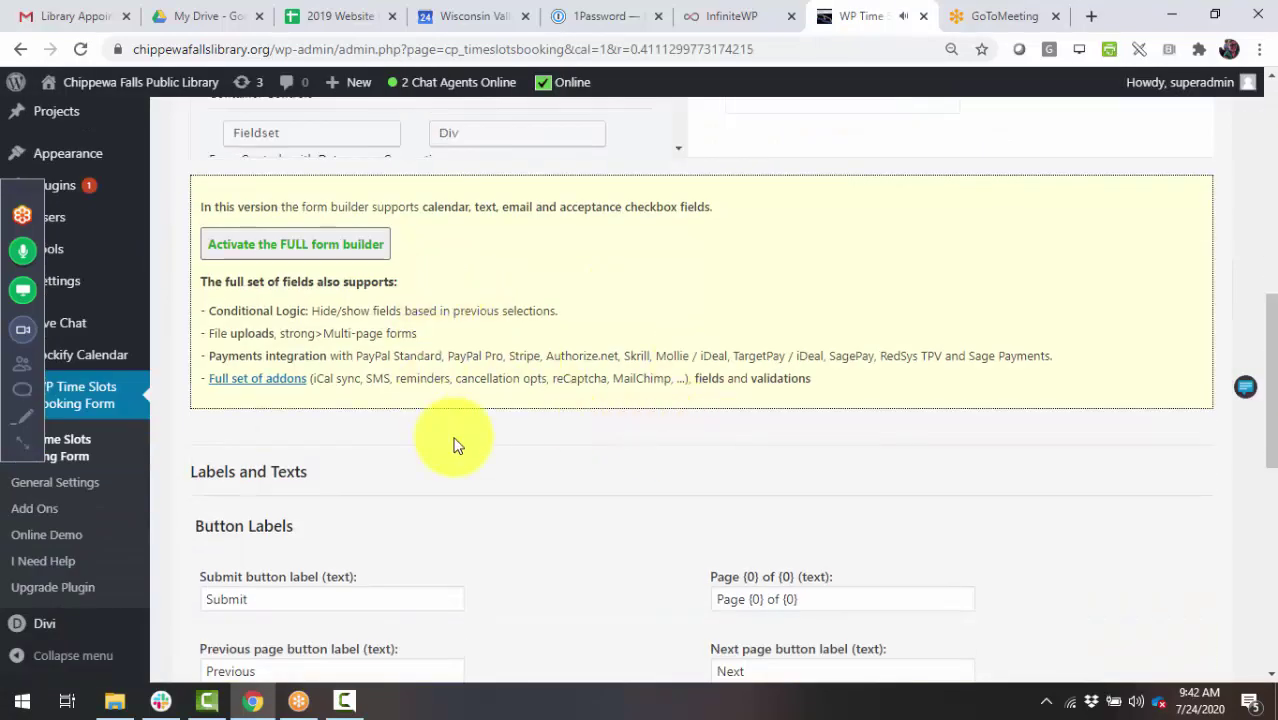
{"action": "scroll", "coordinate": [453, 444], "scroll_direction": "down", "scroll_amount": 3}
{"action": "scroll", "coordinate": [453, 444], "scroll_direction": "up", "scroll_amount": 10}
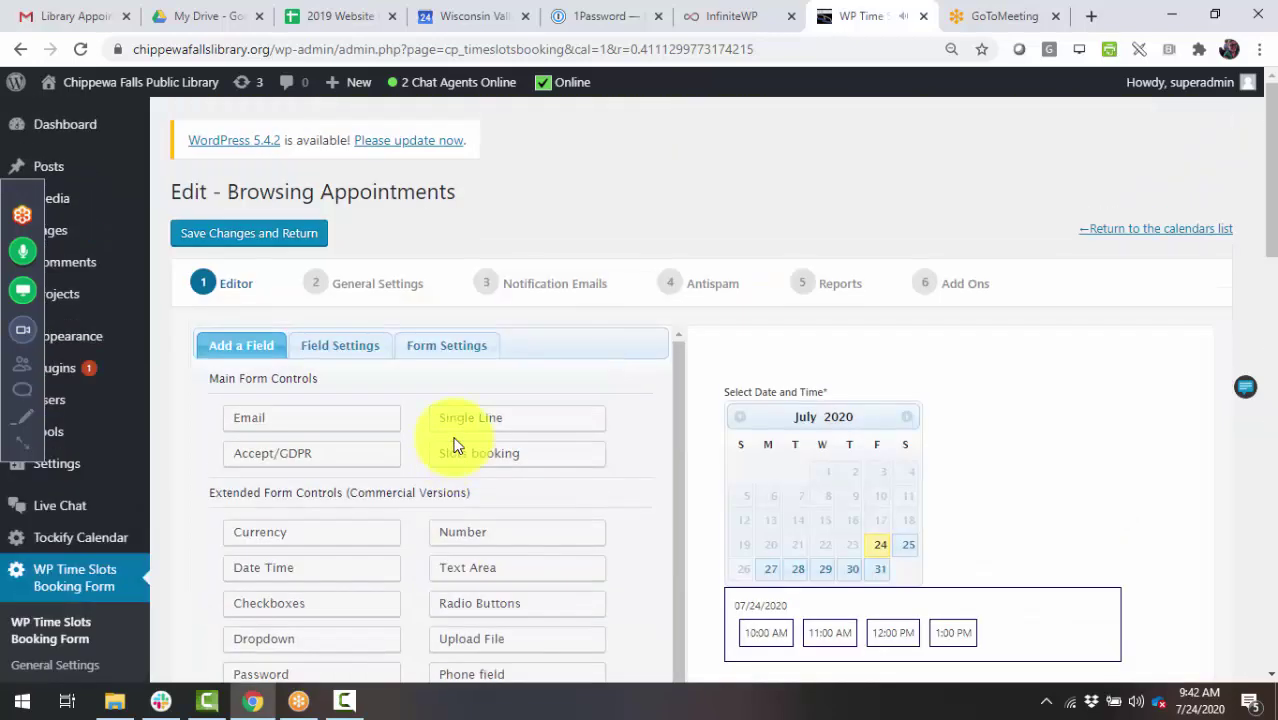
{"action": "left_click", "coordinate": [391, 295]}
{"action": "scroll", "coordinate": [360, 420], "scroll_direction": "down", "scroll_amount": 3}
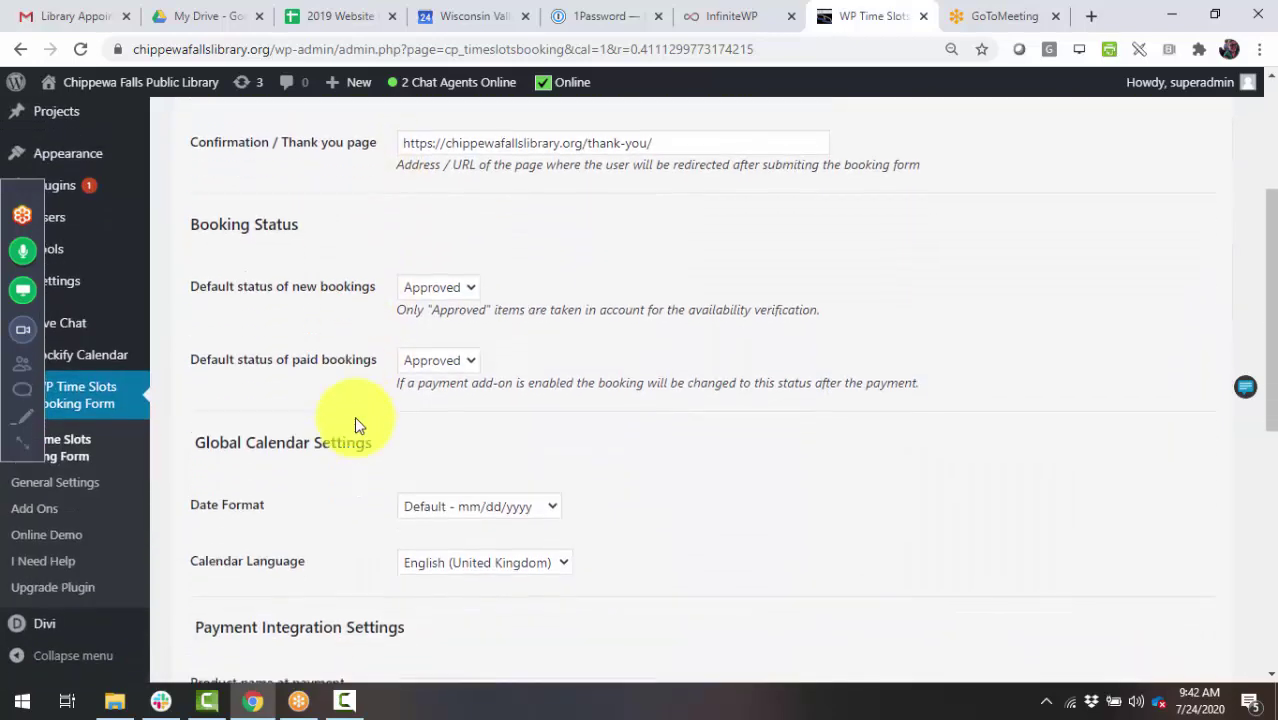
{"action": "scroll", "coordinate": [280, 420], "scroll_direction": "down", "scroll_amount": 3}
{"action": "scroll", "coordinate": [257, 471], "scroll_direction": "down", "scroll_amount": 2}
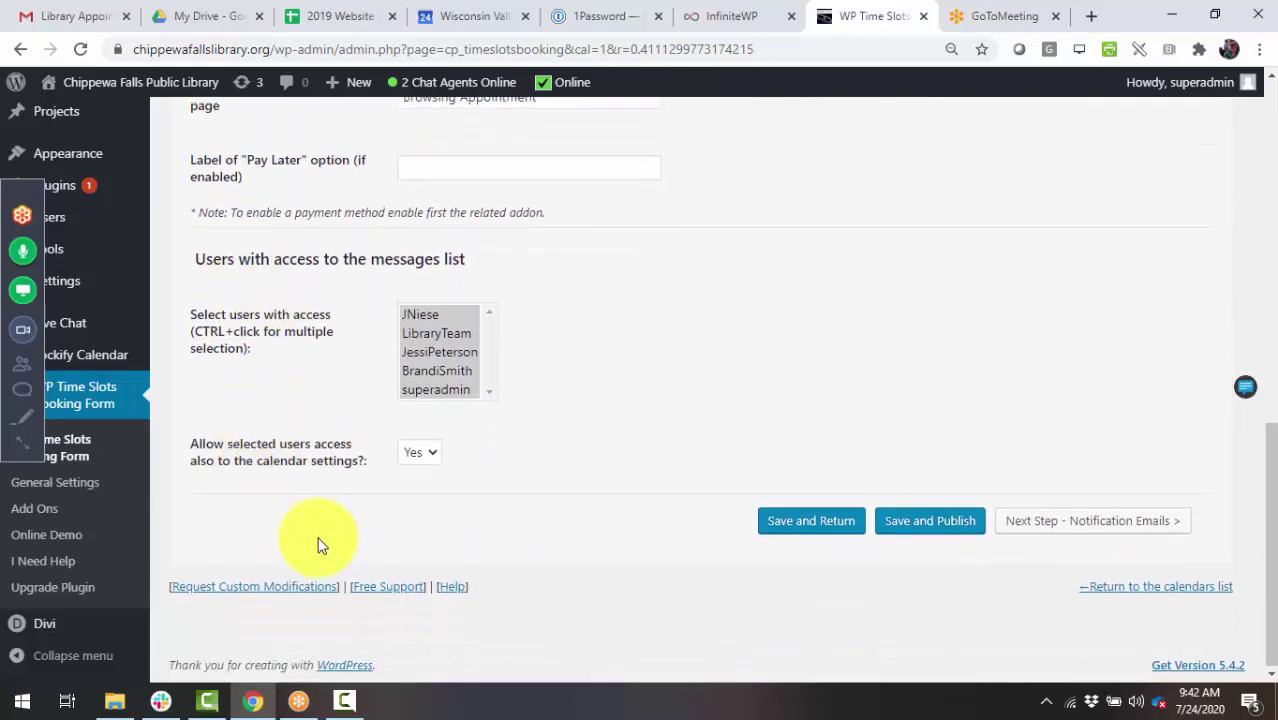
{"action": "scroll", "coordinate": [320, 535], "scroll_direction": "up", "scroll_amount": 12}
- Review the Notification Emails and Reports settings, then return to the notification emails
{"action": "left_click", "coordinate": [548, 285]}
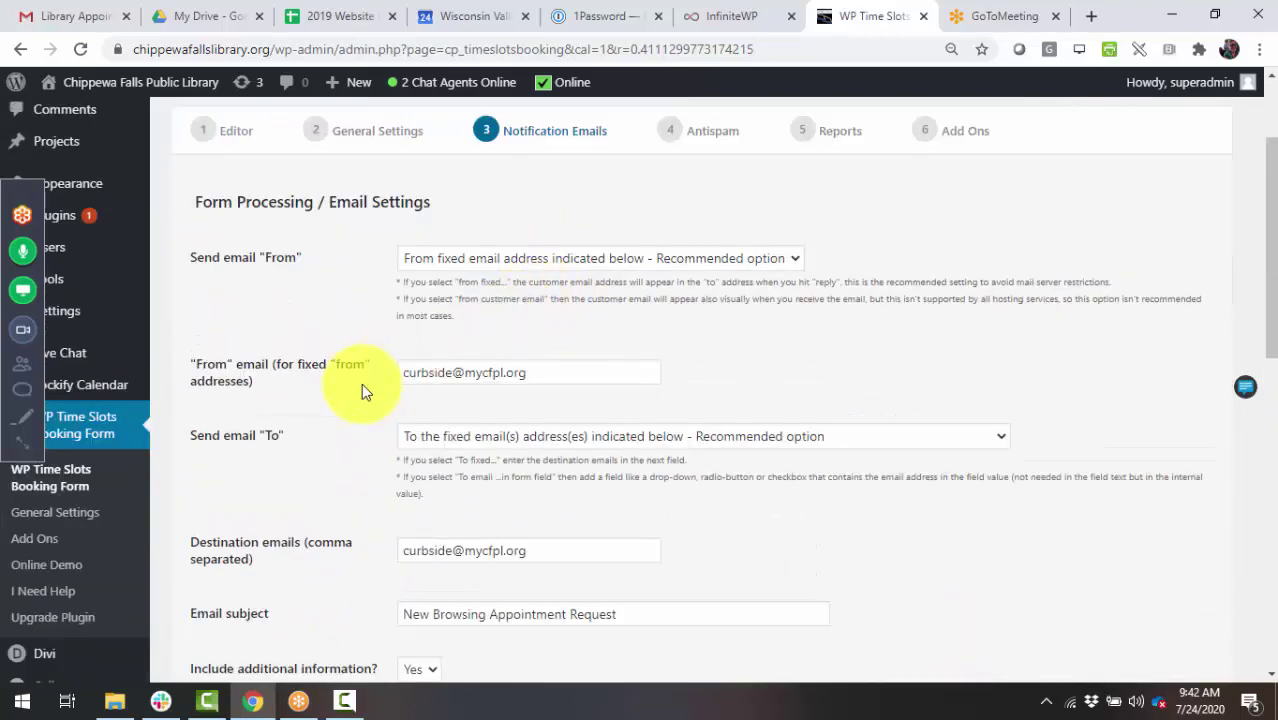
{"action": "scroll", "coordinate": [355, 386], "scroll_direction": "down", "scroll_amount": 3}
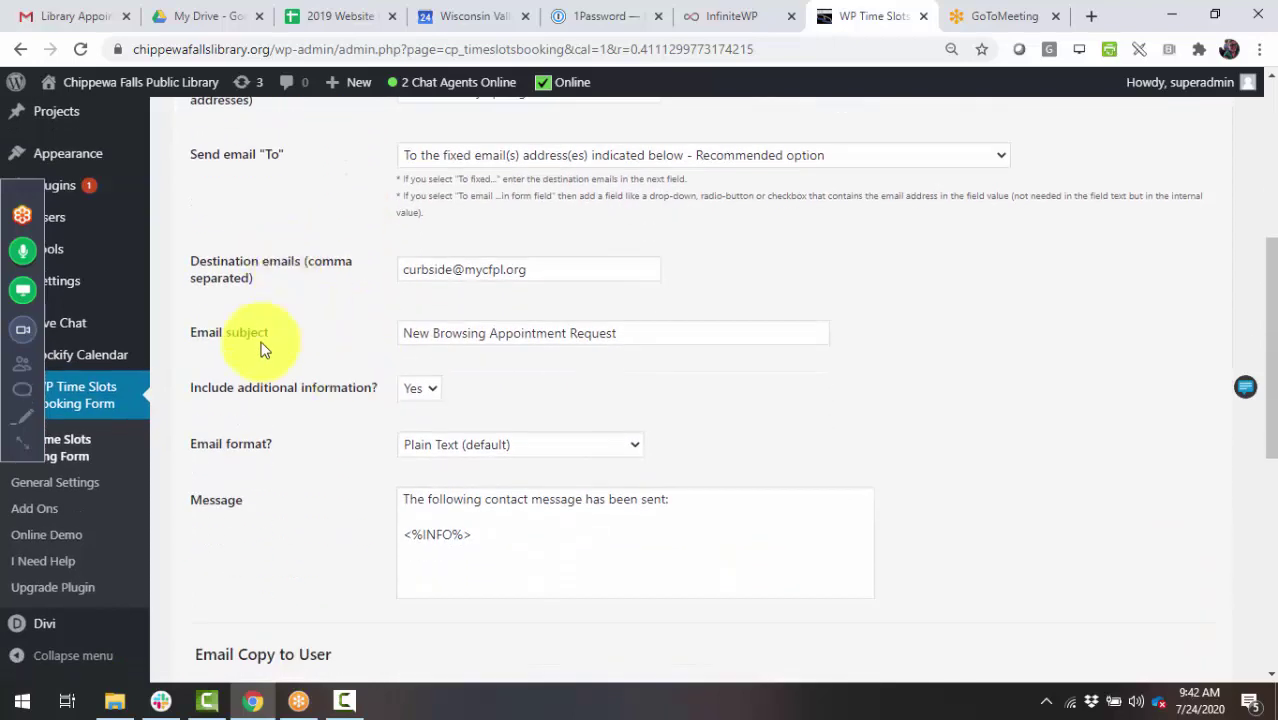
{"action": "scroll", "coordinate": [259, 456], "scroll_direction": "down", "scroll_amount": 4}
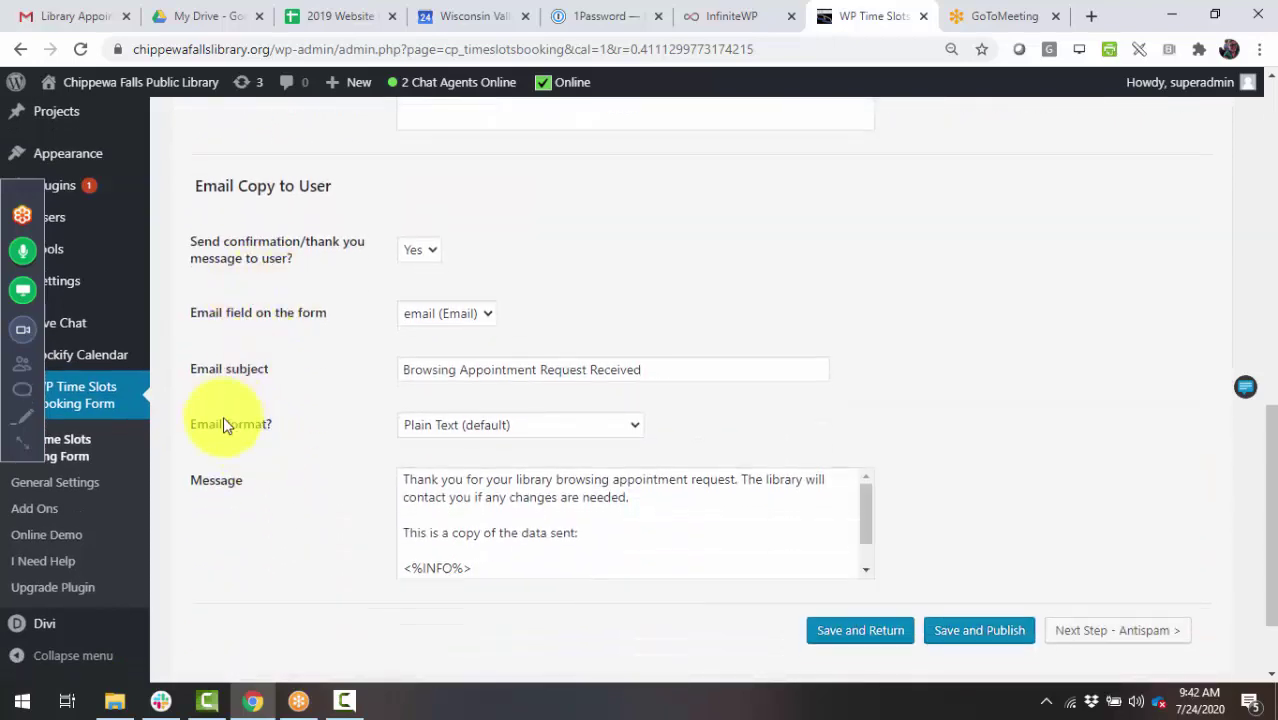
{"action": "scroll", "coordinate": [290, 515], "scroll_direction": "up", "scroll_amount": 3}
{"action": "scroll", "coordinate": [298, 526], "scroll_direction": "up", "scroll_amount": 5}
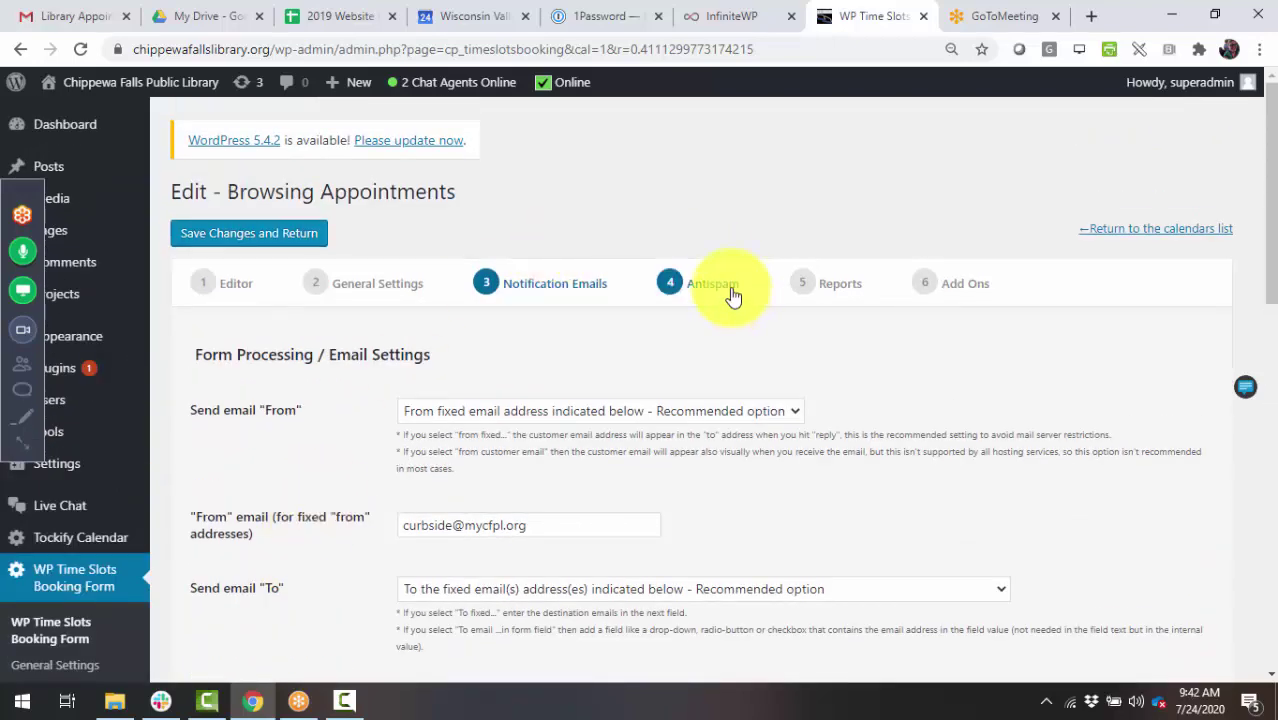
{"action": "left_click", "coordinate": [832, 284]}
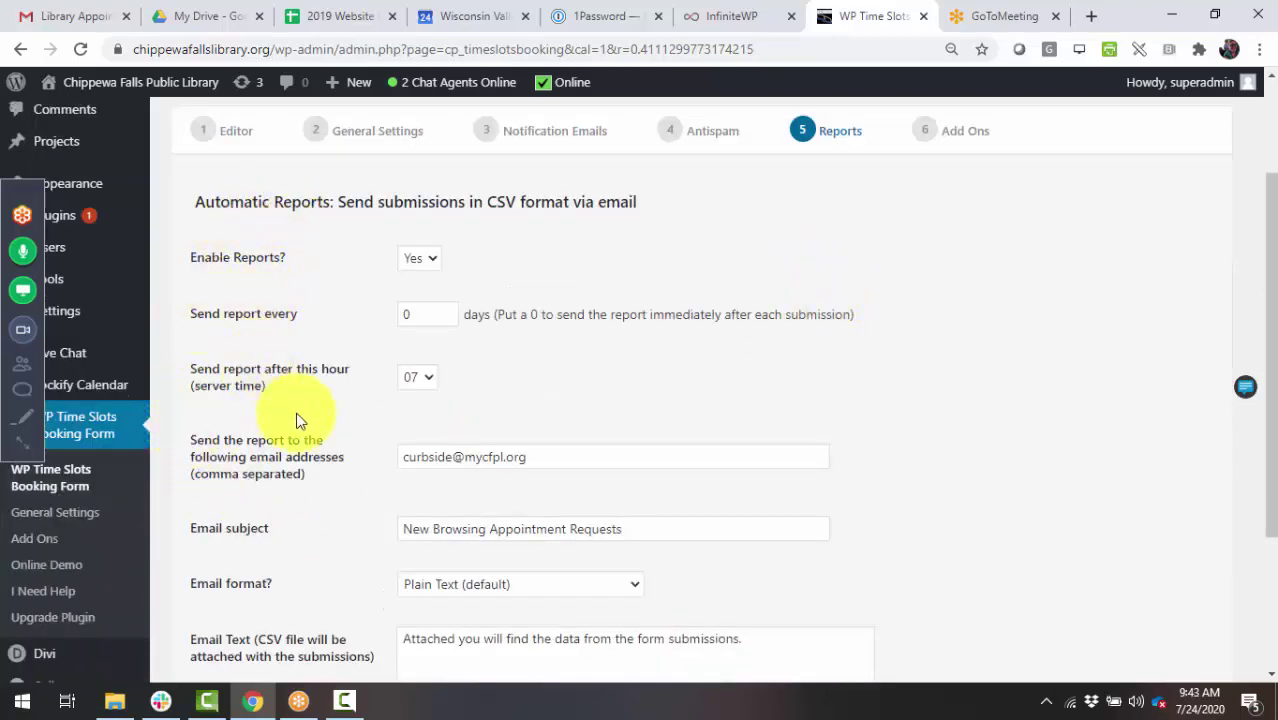
{"action": "scroll", "coordinate": [262, 460], "scroll_direction": "down", "scroll_amount": 2}
{"action": "scroll", "coordinate": [265, 468], "scroll_direction": "up", "scroll_amount": 4}
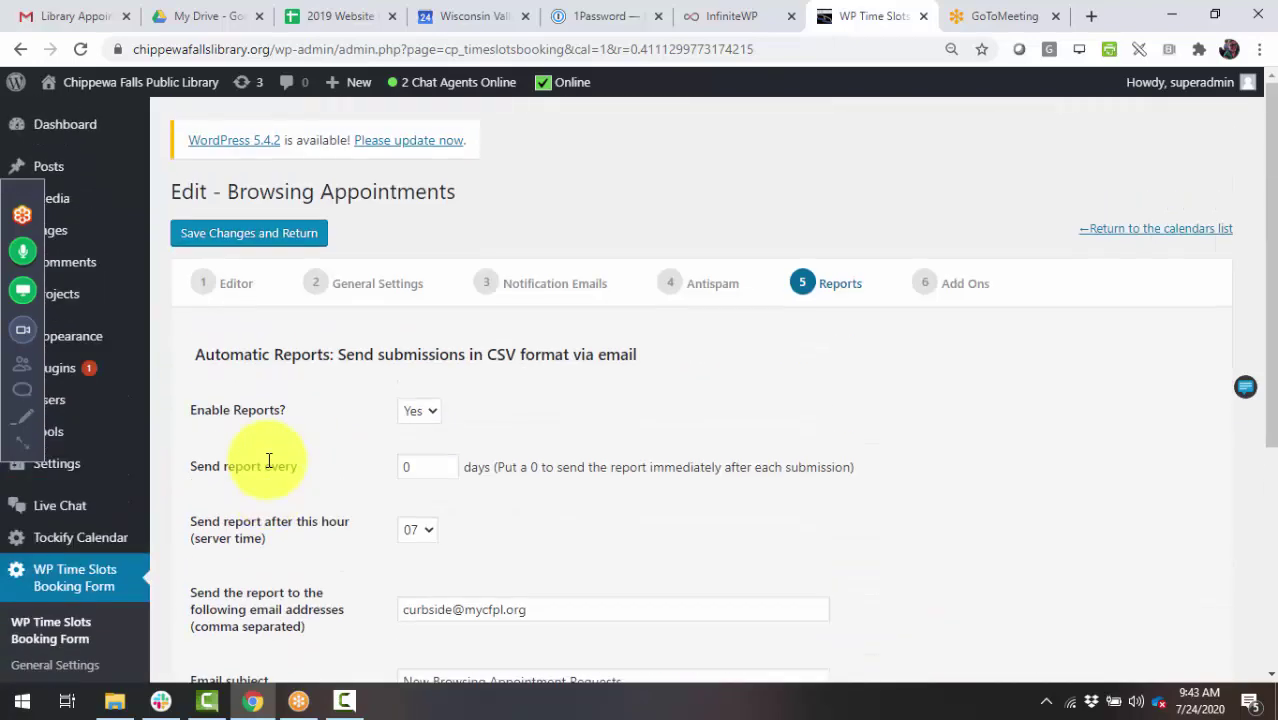
{"action": "left_click", "coordinate": [540, 284]}
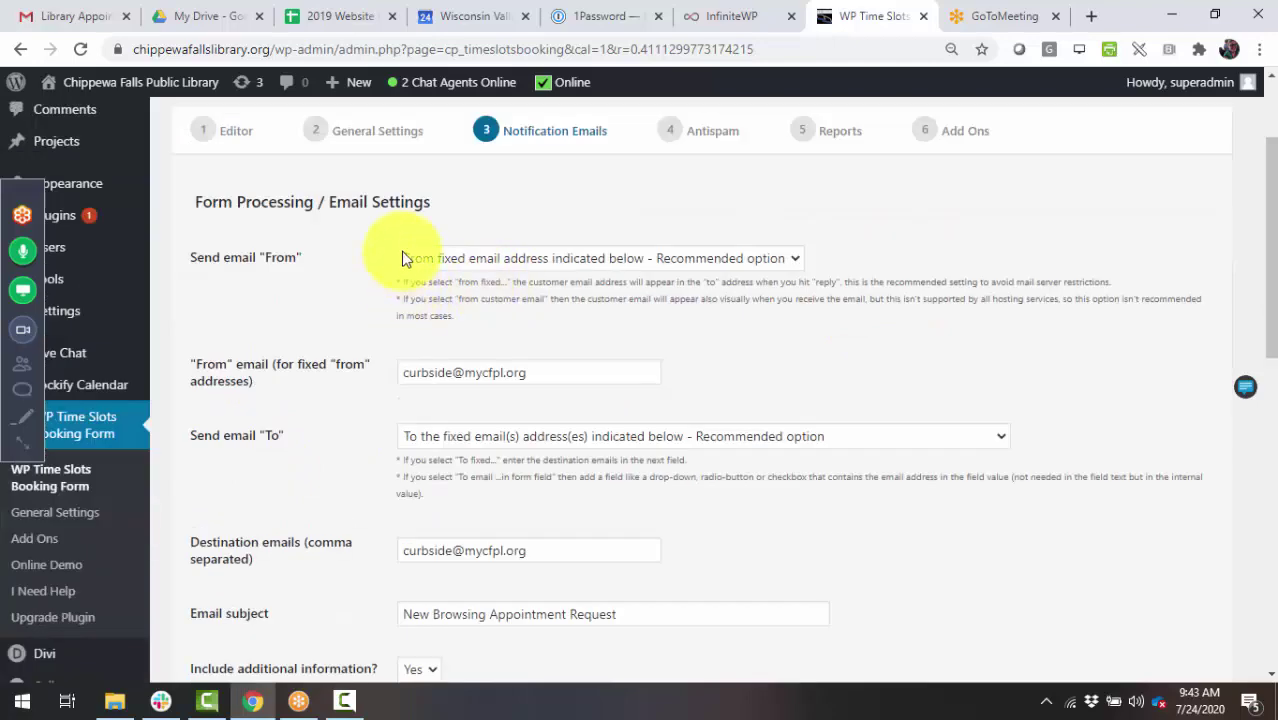
{"action": "scroll", "coordinate": [324, 352], "scroll_direction": "down", "scroll_amount": 5}
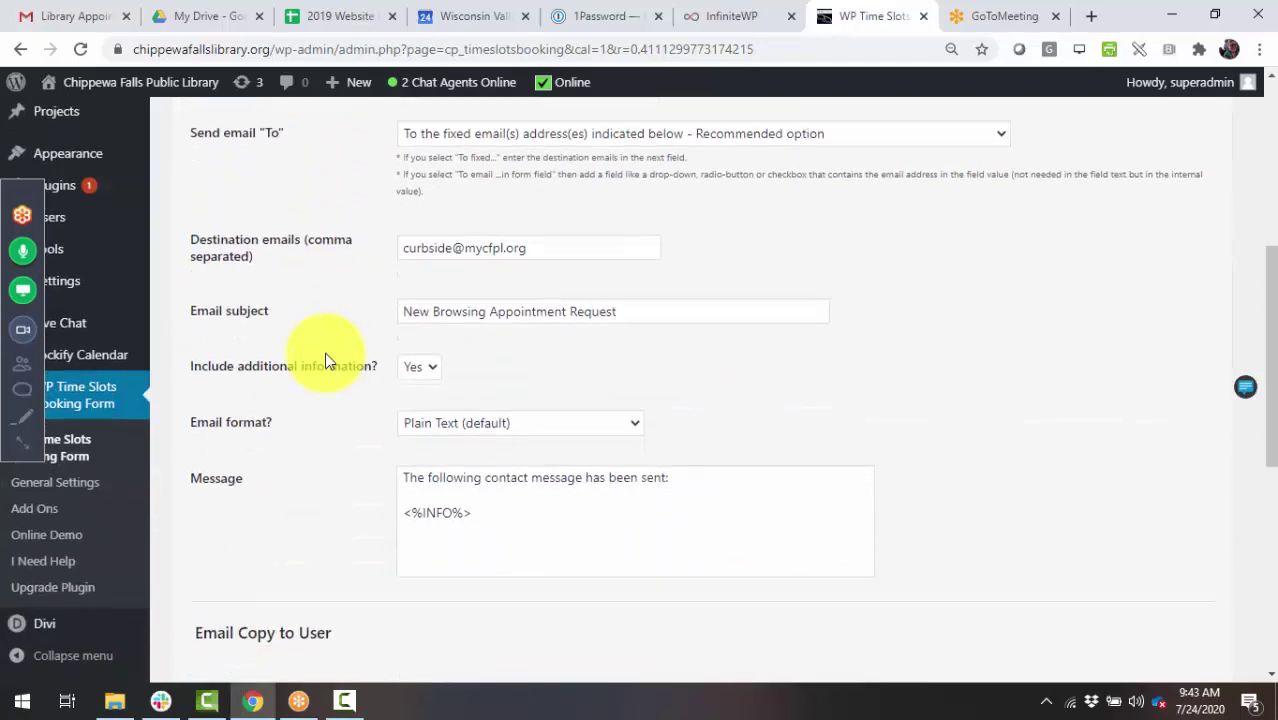
{"action": "scroll", "coordinate": [324, 352], "scroll_direction": "down", "scroll_amount": 3}
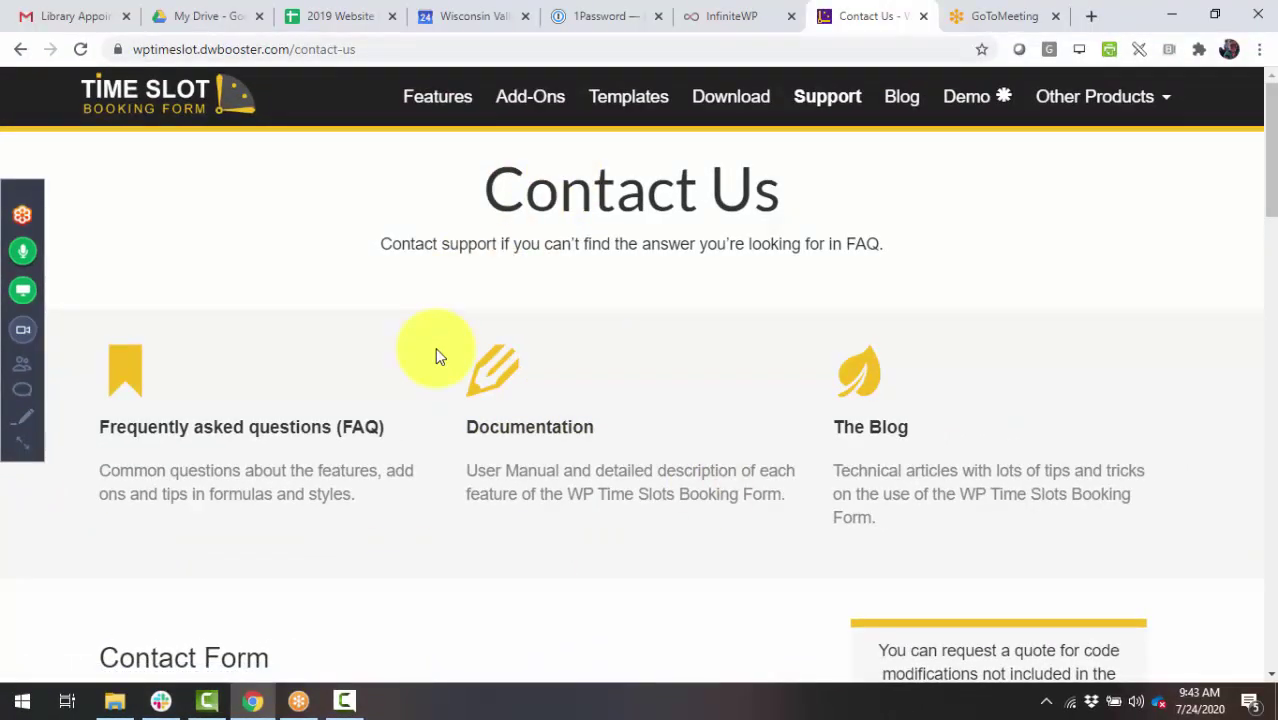
- Scroll the Contact Us page, then browse the Features page listing Form Builder and WordPress Integration
{"action": "scroll", "coordinate": [435, 347], "scroll_direction": "down", "scroll_amount": 5}
{"action": "scroll", "coordinate": [435, 350], "scroll_direction": "down", "scroll_amount": 10}
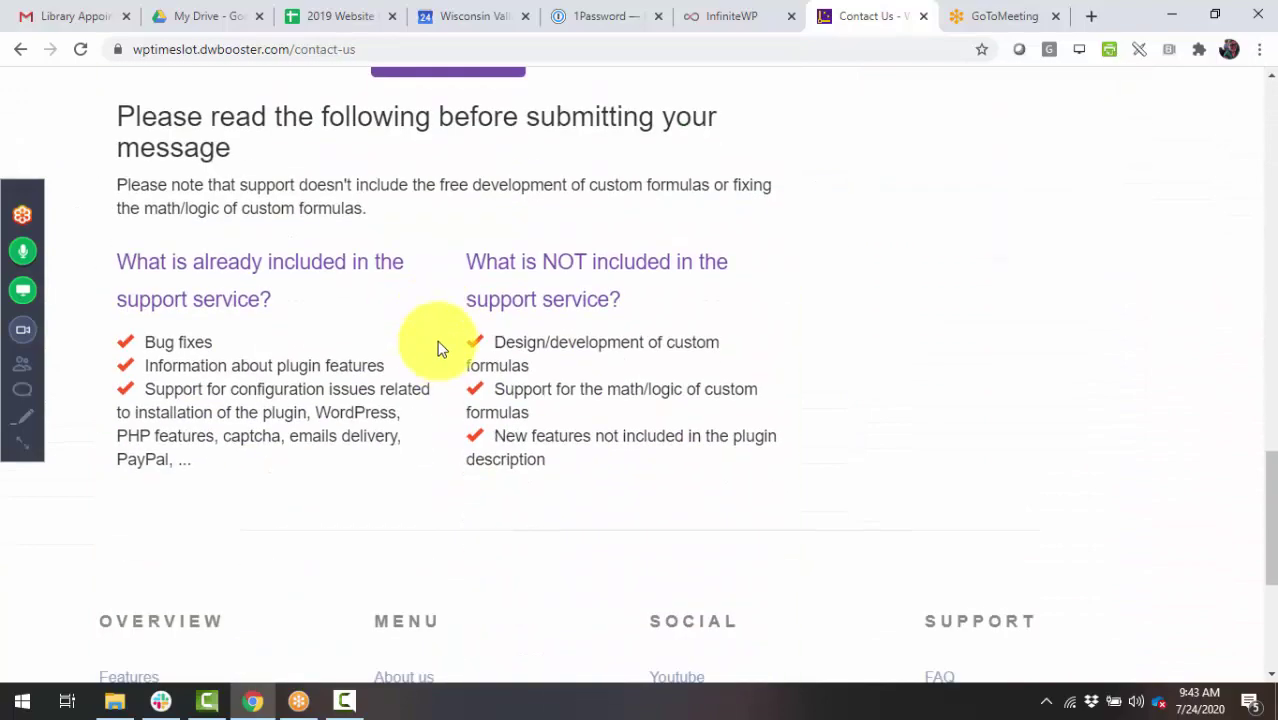
{"action": "scroll", "coordinate": [437, 348], "scroll_direction": "up", "scroll_amount": 15}
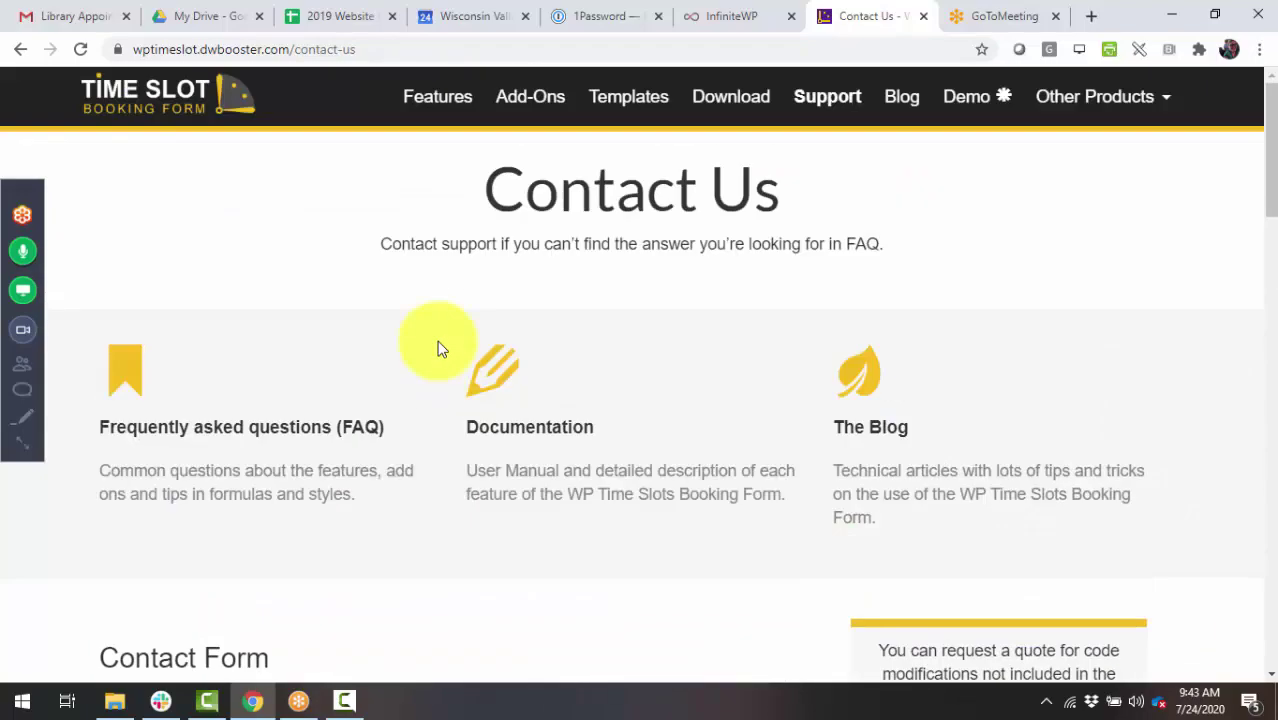
{"action": "left_click", "coordinate": [435, 96]}
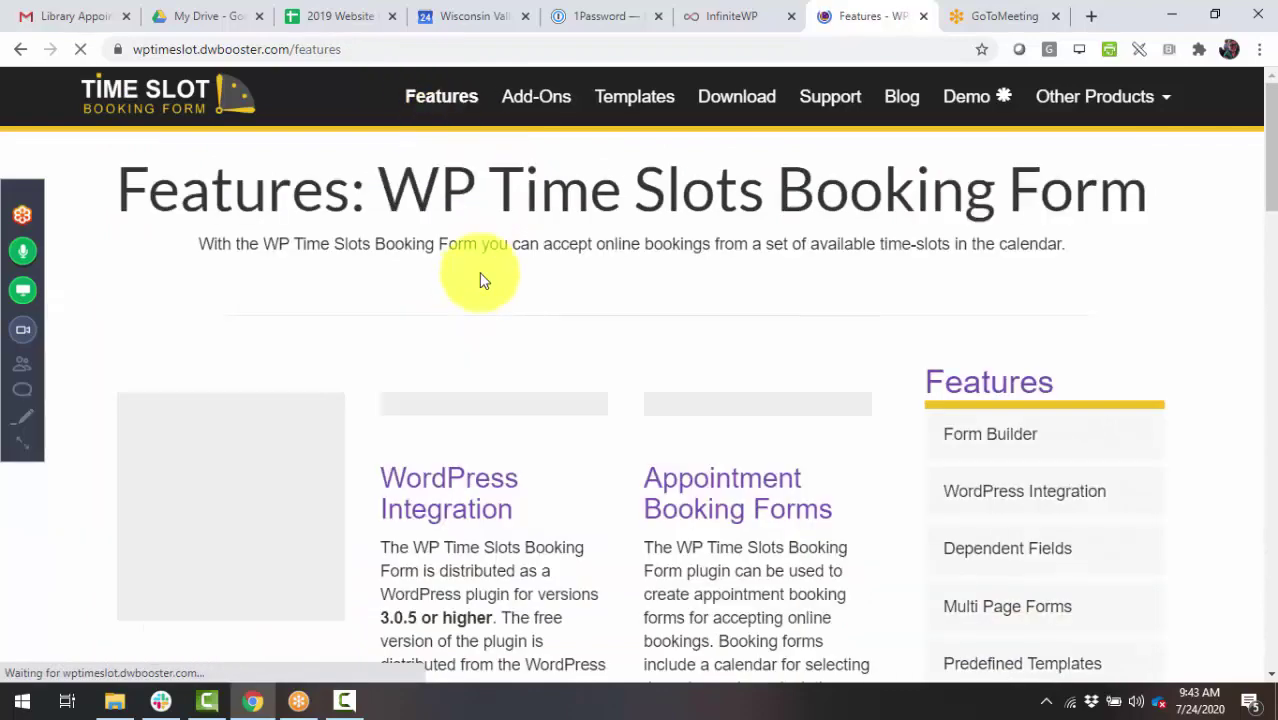
{"action": "scroll", "coordinate": [1013, 491], "scroll_direction": "down", "scroll_amount": 3}
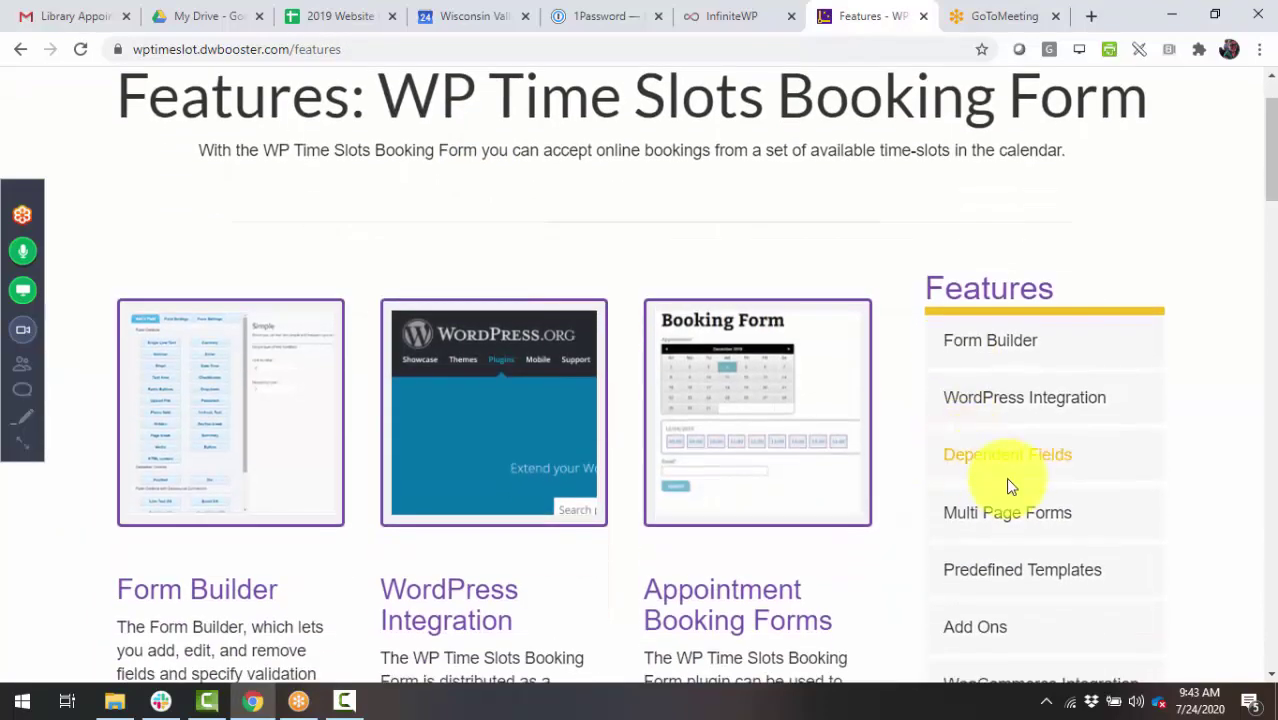
{"action": "scroll", "coordinate": [1098, 548], "scroll_direction": "down", "scroll_amount": 4}
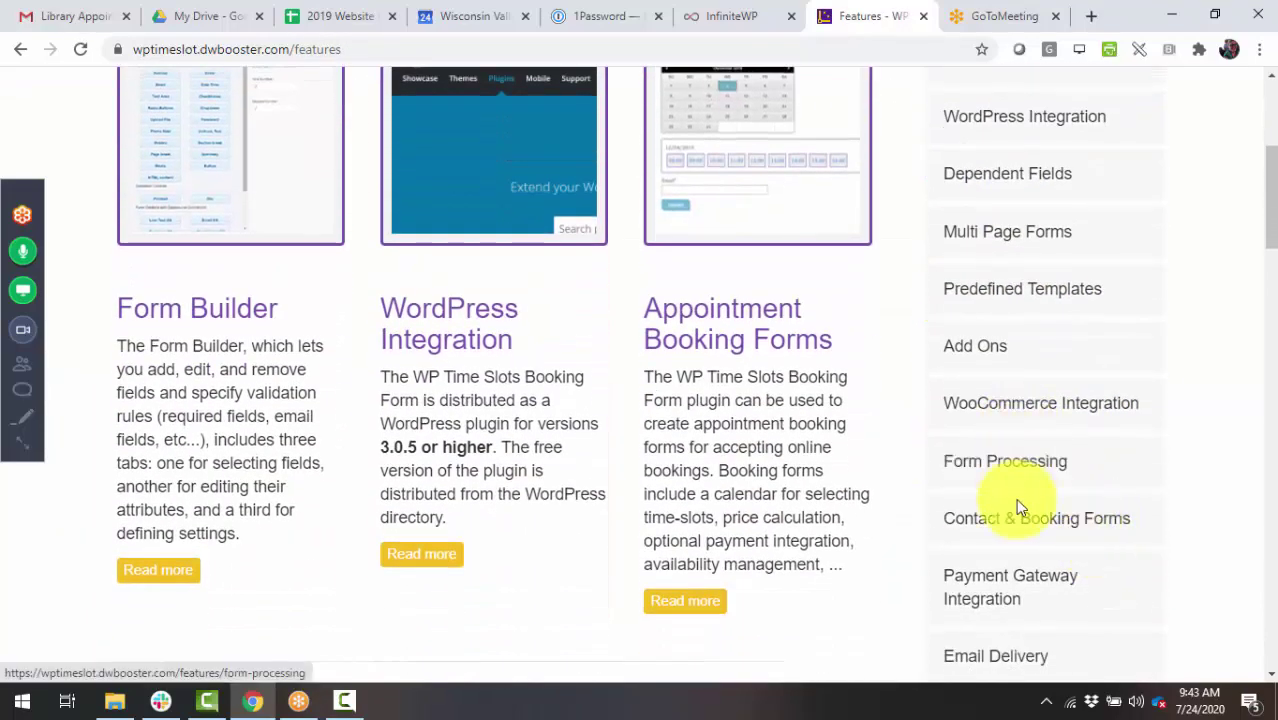
{"action": "scroll", "coordinate": [320, 481], "scroll_direction": "up", "scroll_amount": 7}
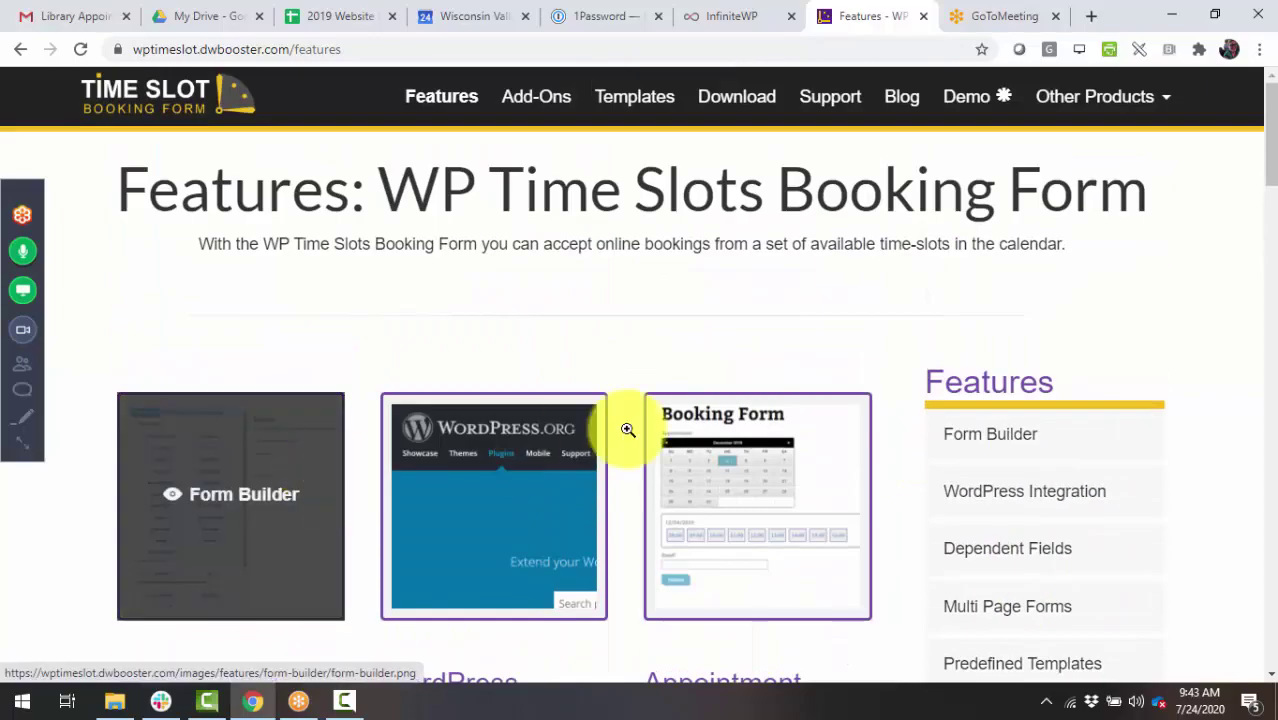